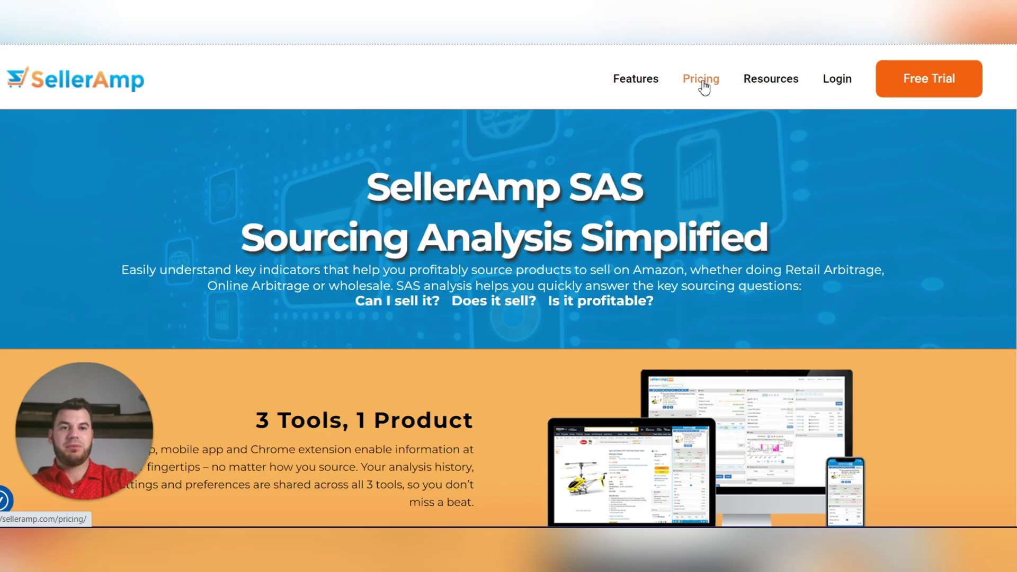
Open the SellerAmp Pricing page in a new tab and show the monthly plans
{"action": "right_click", "coordinate": [705, 84]}
{"action": "left_click", "coordinate": [749, 95]}
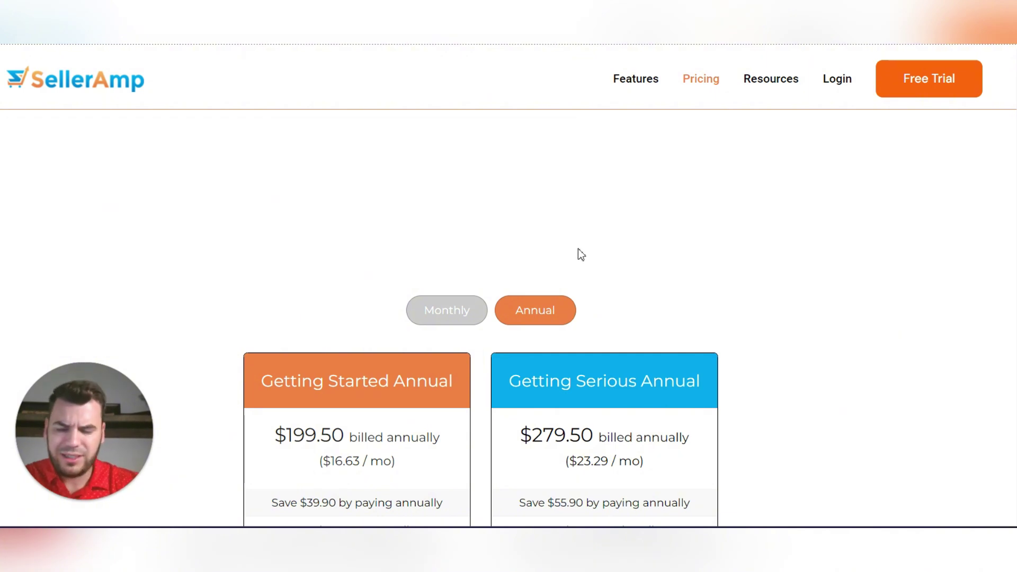
{"action": "left_click", "coordinate": [448, 312]}
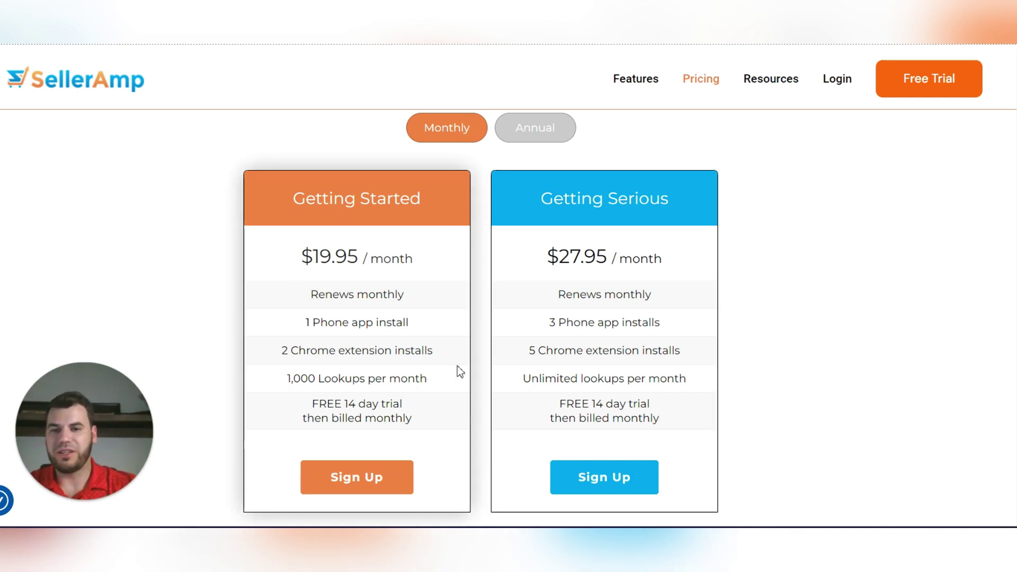
Compare the monthly lookup allowances of the Getting Started and Getting Serious plans by highlighting each one
{"action": "left_click_drag", "start_coordinate": [268, 381], "coordinate": [440, 376]}
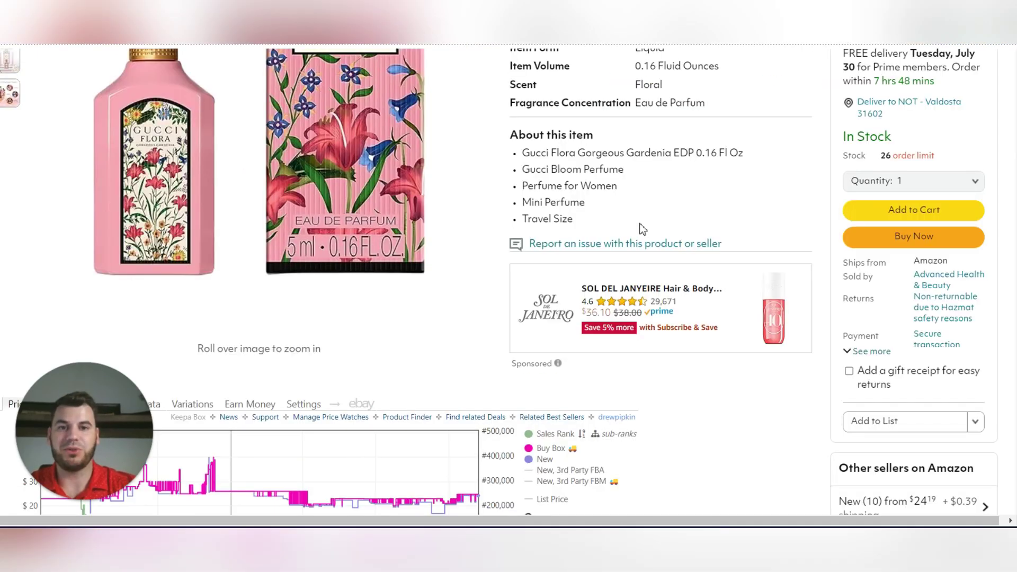
{"action": "scroll", "coordinate": [640, 228], "scroll_direction": "up", "scroll_amount": 8}
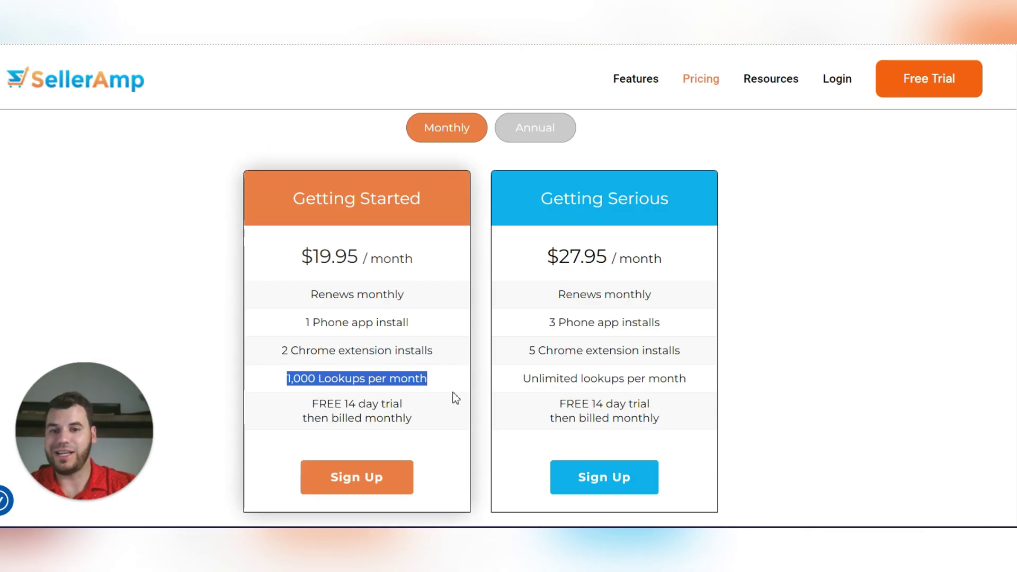
{"action": "left_click", "coordinate": [447, 376]}
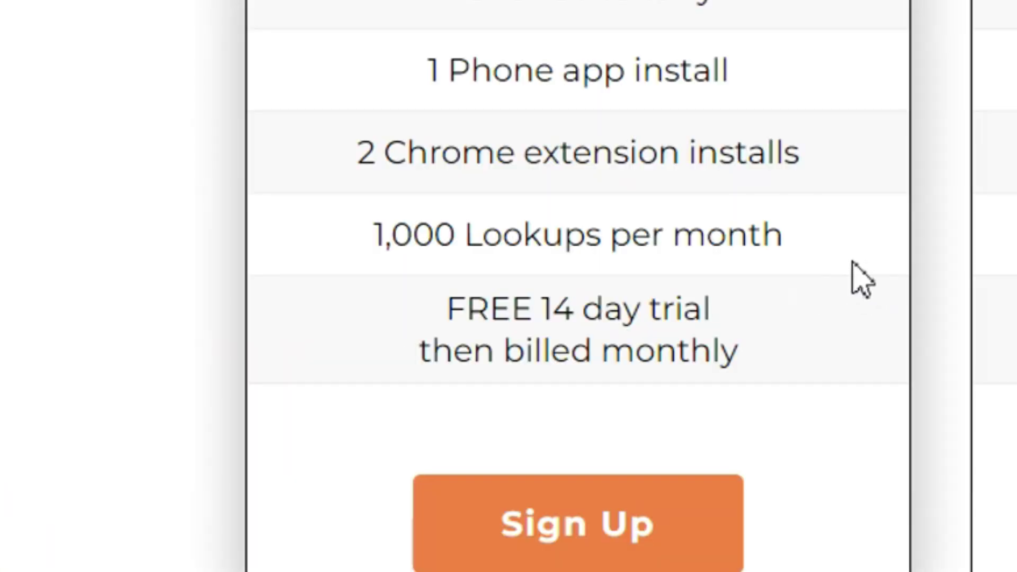
{"action": "left_click_drag", "start_coordinate": [430, 379], "coordinate": [281, 387]}
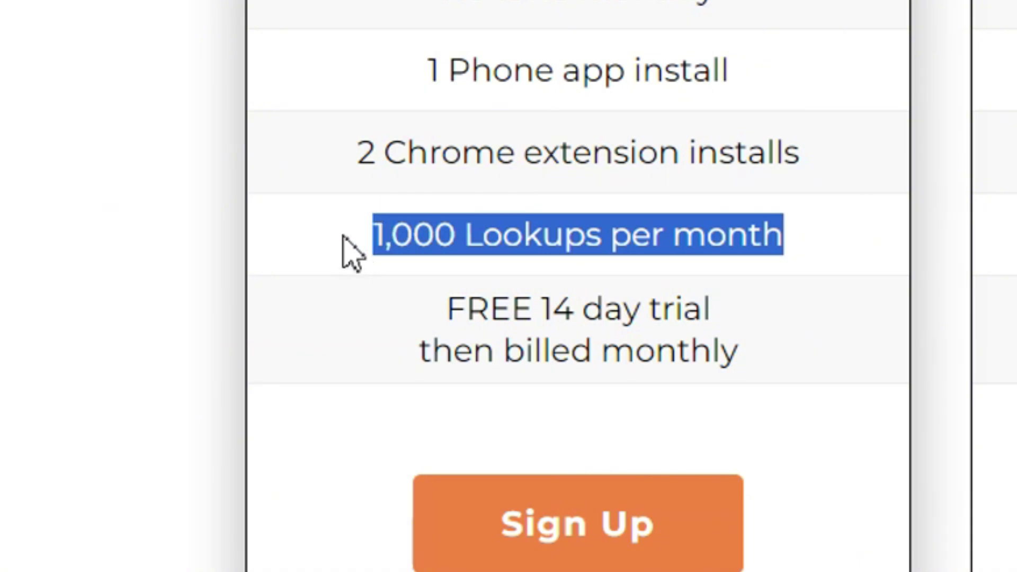
{"action": "left_click", "coordinate": [345, 245]}
{"action": "left_click_drag", "start_coordinate": [345, 246], "coordinate": [822, 249]}
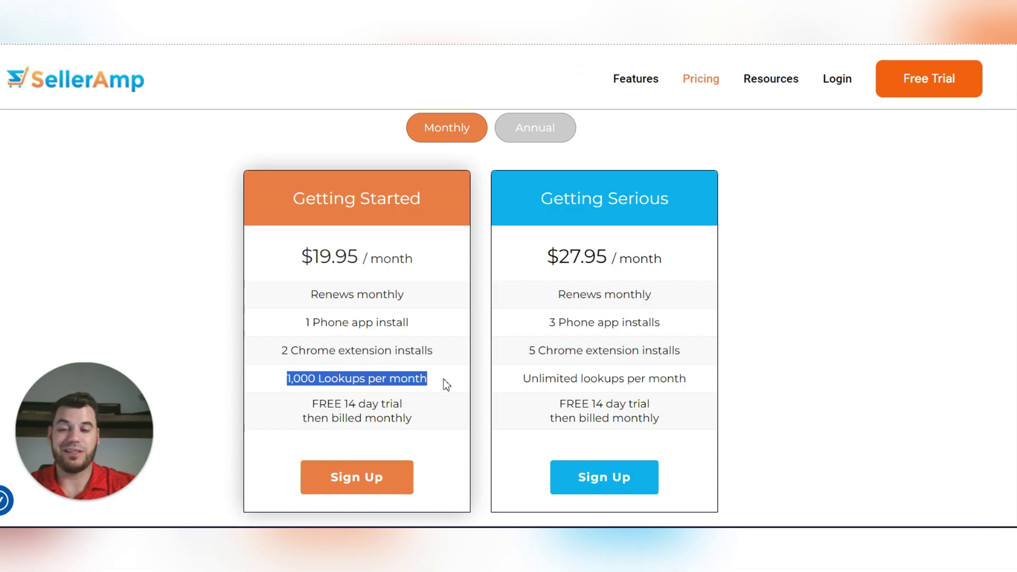
{"action": "left_click_drag", "start_coordinate": [447, 385], "coordinate": [284, 381]}
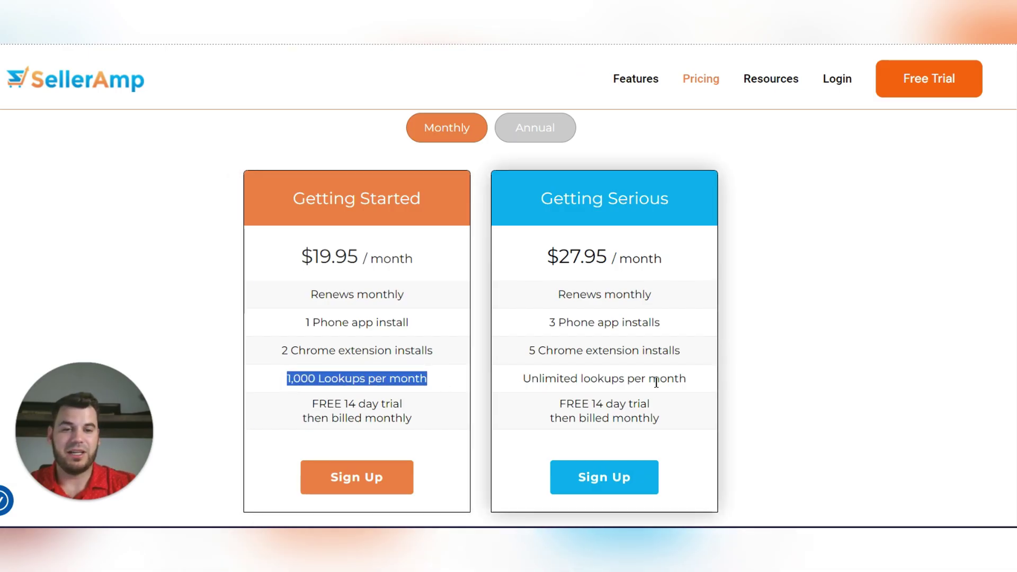
{"action": "left_click_drag", "start_coordinate": [691, 384], "coordinate": [510, 382]}
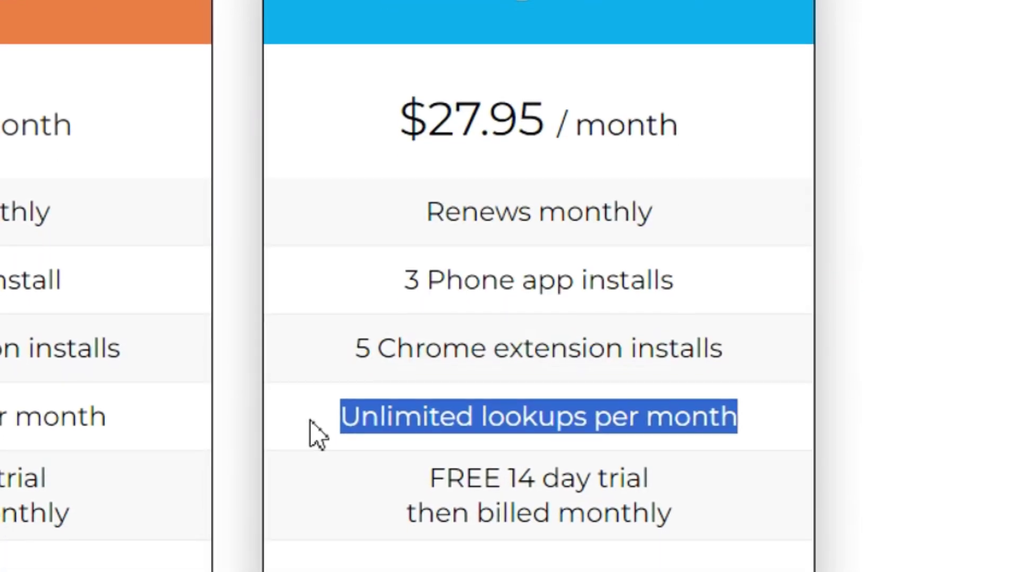
{"action": "left_click", "coordinate": [312, 421]}
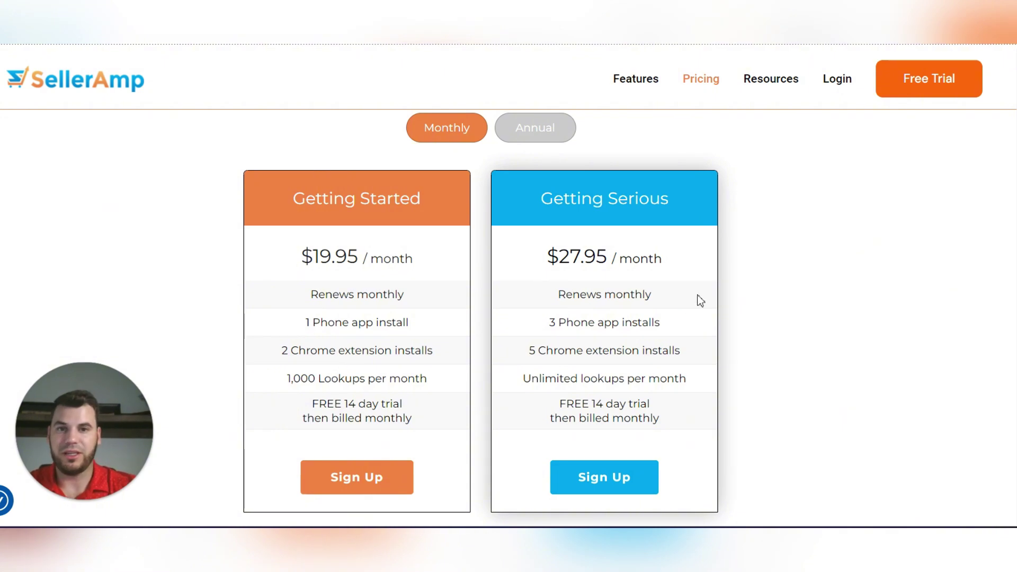
Open the Features page in a new tab and review its "3 Tools, 1 Product" section
{"action": "right_click", "coordinate": [629, 80]}
{"action": "left_click", "coordinate": [661, 97]}
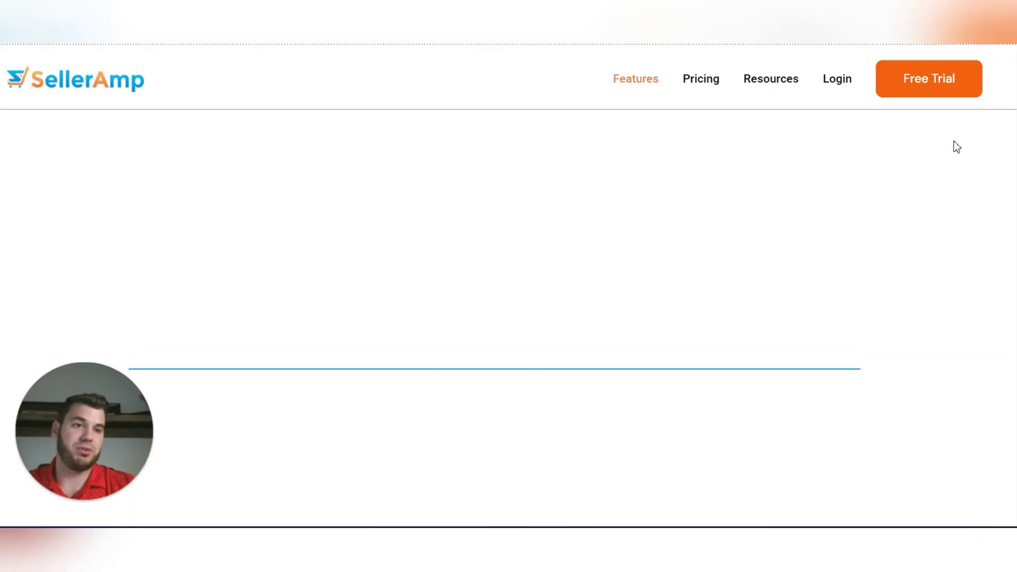
{"action": "scroll", "coordinate": [697, 207], "scroll_direction": "down", "scroll_amount": 3}
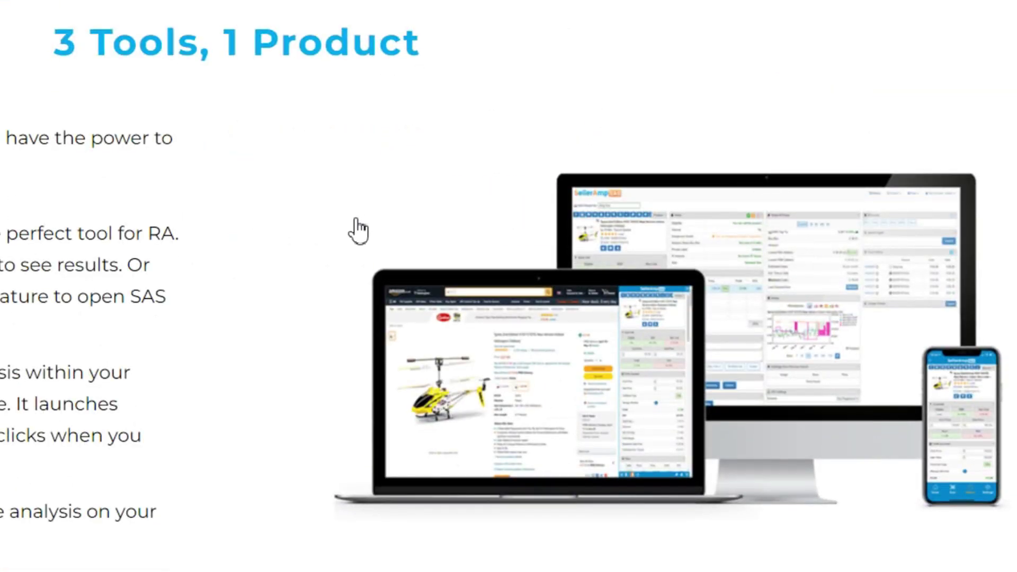
{"action": "scroll", "coordinate": [353, 227], "scroll_direction": "down", "scroll_amount": 3}
{"action": "scroll", "coordinate": [178, 204], "scroll_direction": "up", "scroll_amount": 1}
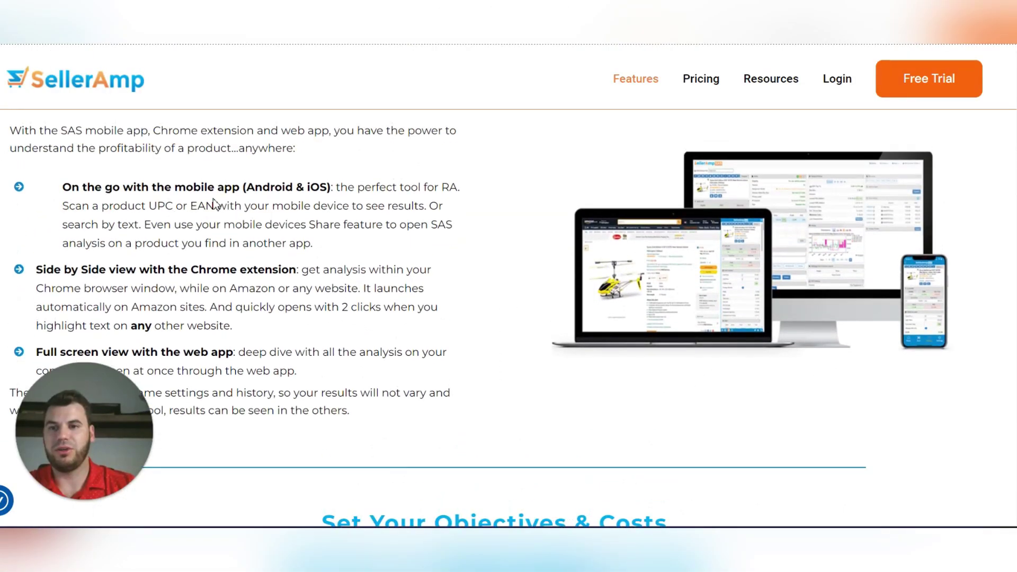
{"action": "scroll", "coordinate": [215, 204], "scroll_direction": "down", "scroll_amount": 3}
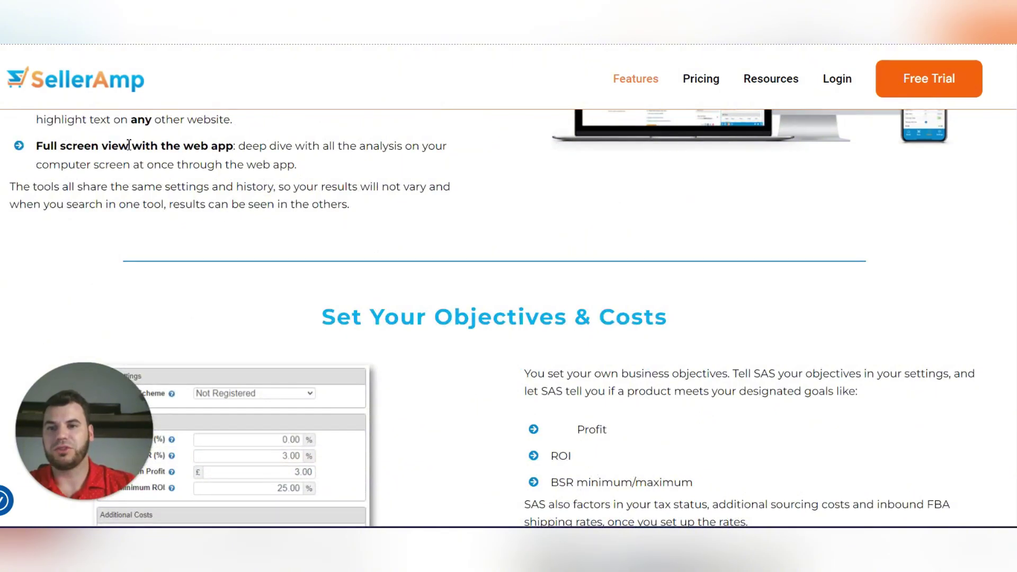
{"action": "scroll", "coordinate": [352, 170], "scroll_direction": "down", "scroll_amount": 2}
{"action": "scroll", "coordinate": [296, 170], "scroll_direction": "up", "scroll_amount": 5}
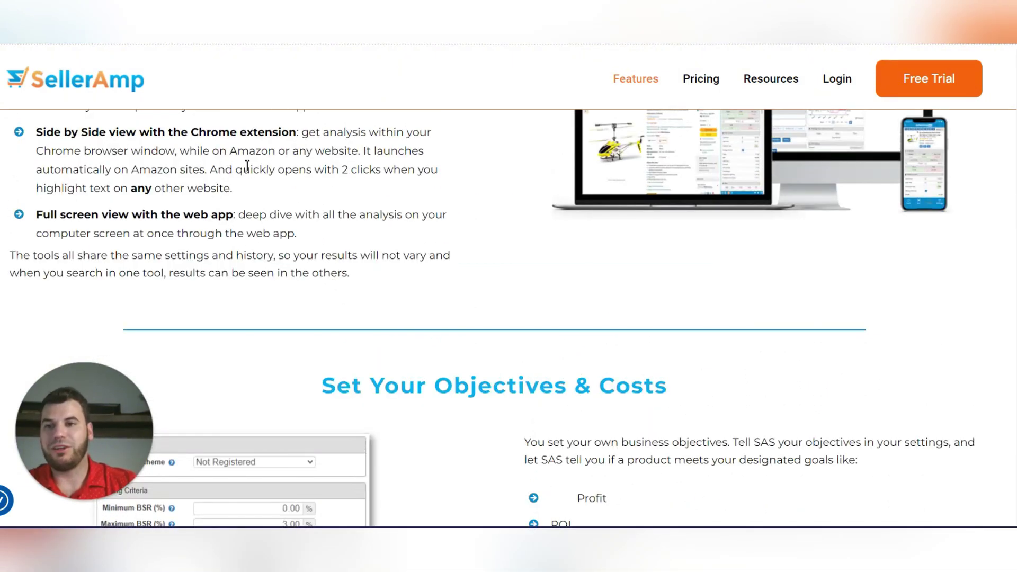
Highlight the paragraph about using the mobile app on Android and iOS
{"action": "left_click_drag", "start_coordinate": [329, 236], "coordinate": [62, 181]}
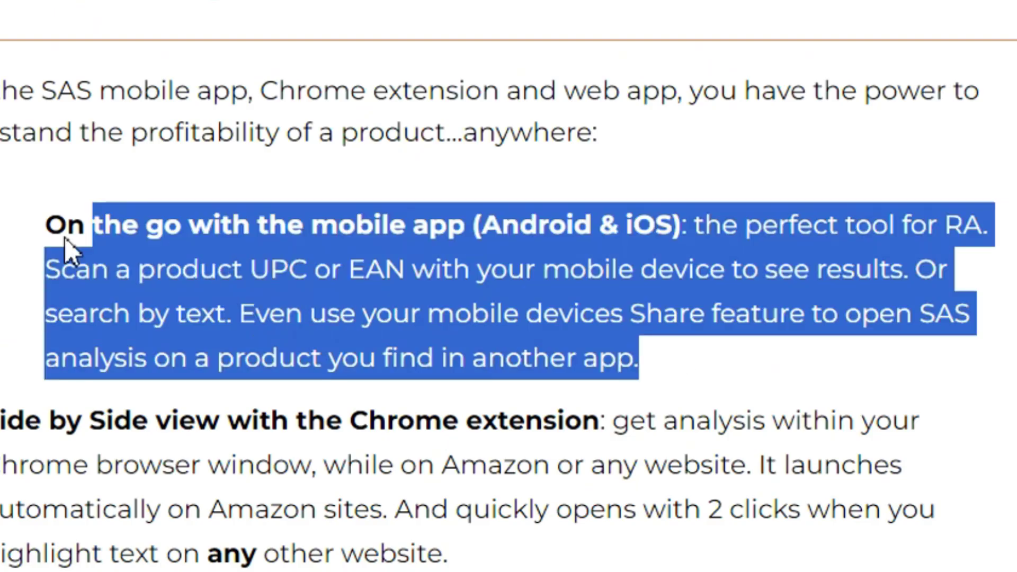
{"action": "left_click_drag", "start_coordinate": [48, 225], "coordinate": [711, 352]}
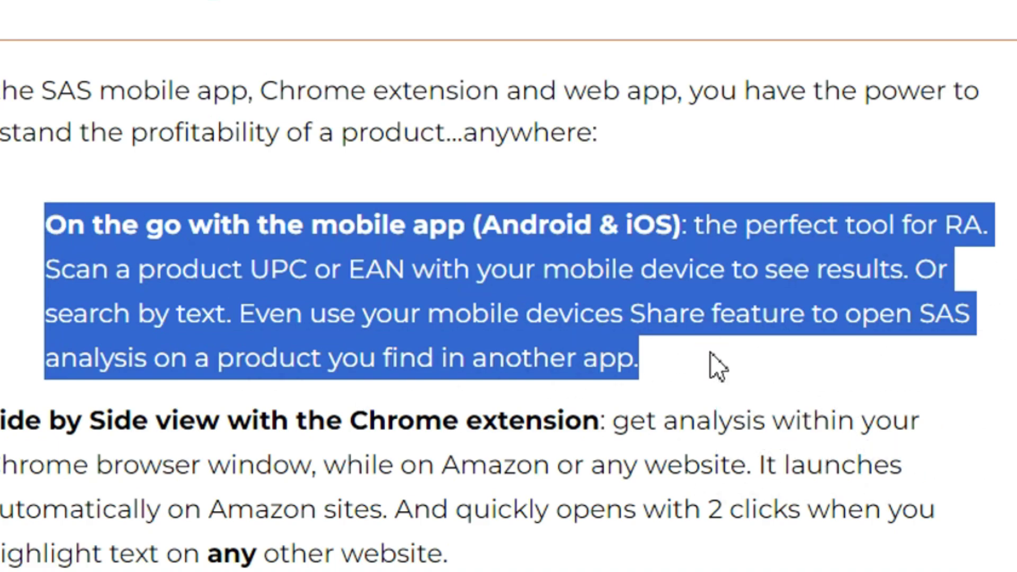
{"action": "left_click", "coordinate": [711, 352]}
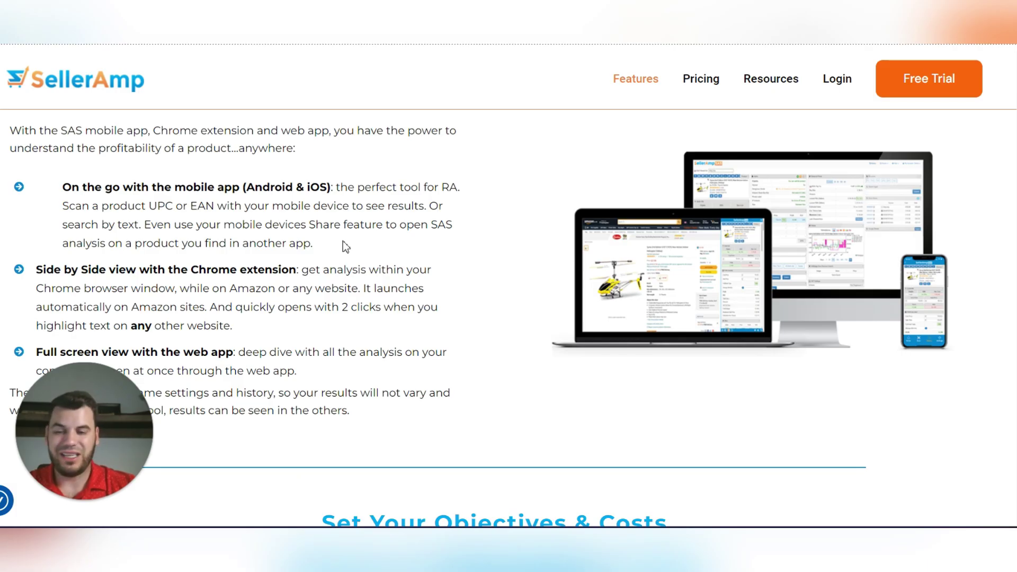
Highlight the paragraph about the side-by-side view with the Chrome extension, and clear the highlight after reading
{"action": "scroll", "coordinate": [255, 247], "scroll_direction": "down", "scroll_amount": 2}
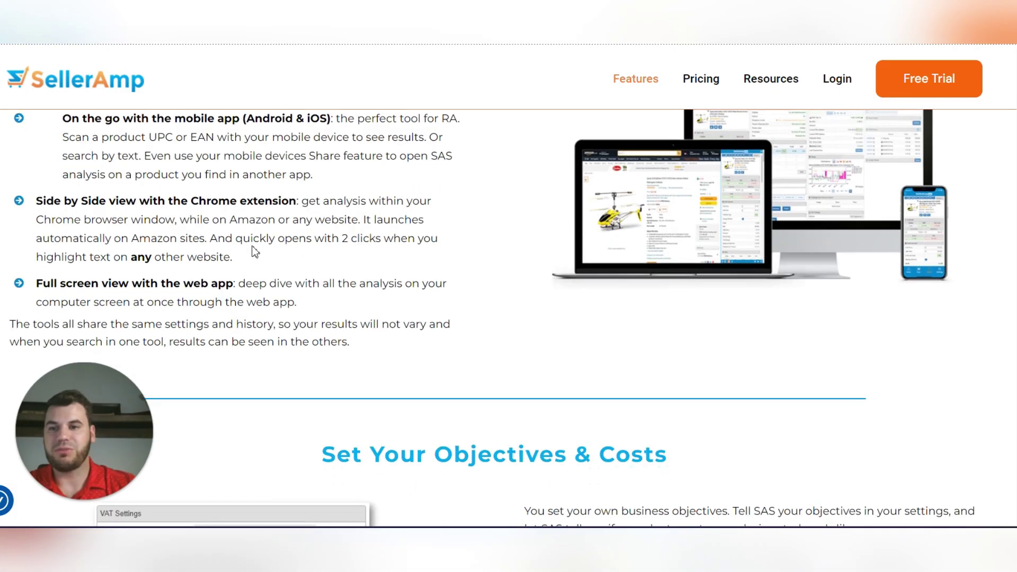
{"action": "left_click_drag", "start_coordinate": [107, 135], "coordinate": [286, 188]}
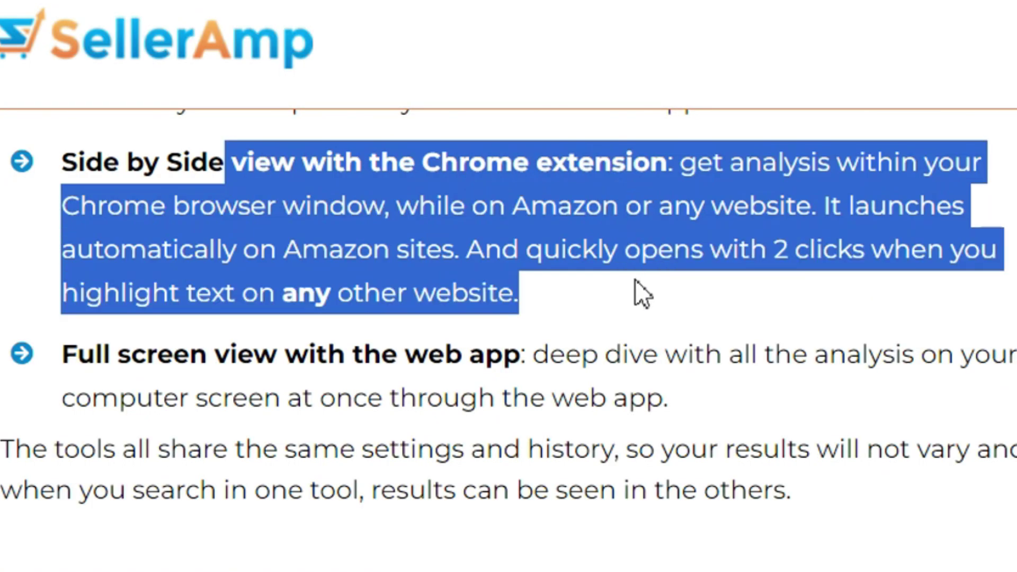
{"action": "scroll", "coordinate": [290, 191], "scroll_direction": "up", "scroll_amount": 2}
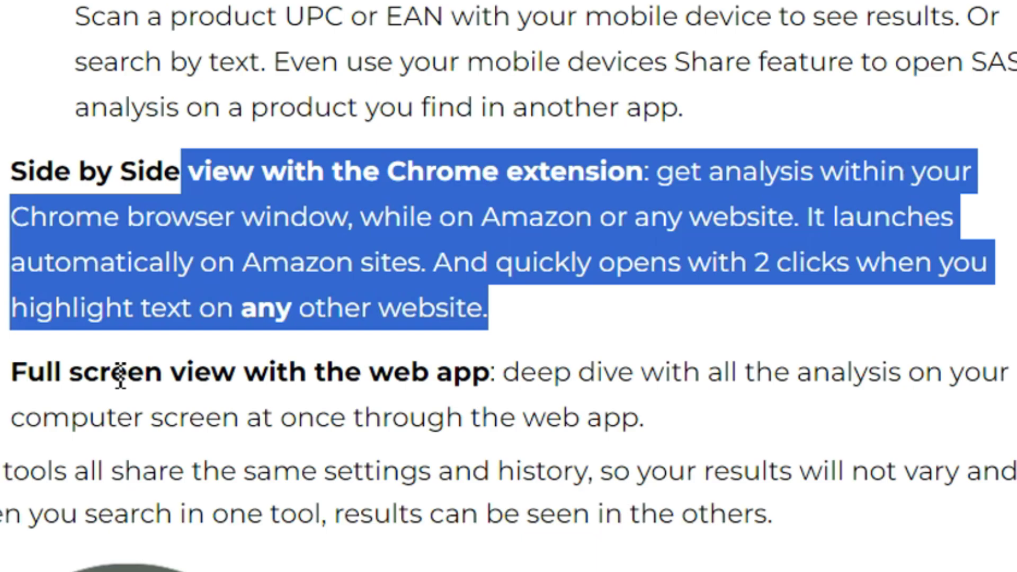
{"action": "left_click_drag", "start_coordinate": [114, 539], "coordinate": [799, 211]}
{"action": "left_click", "coordinate": [816, 212]}
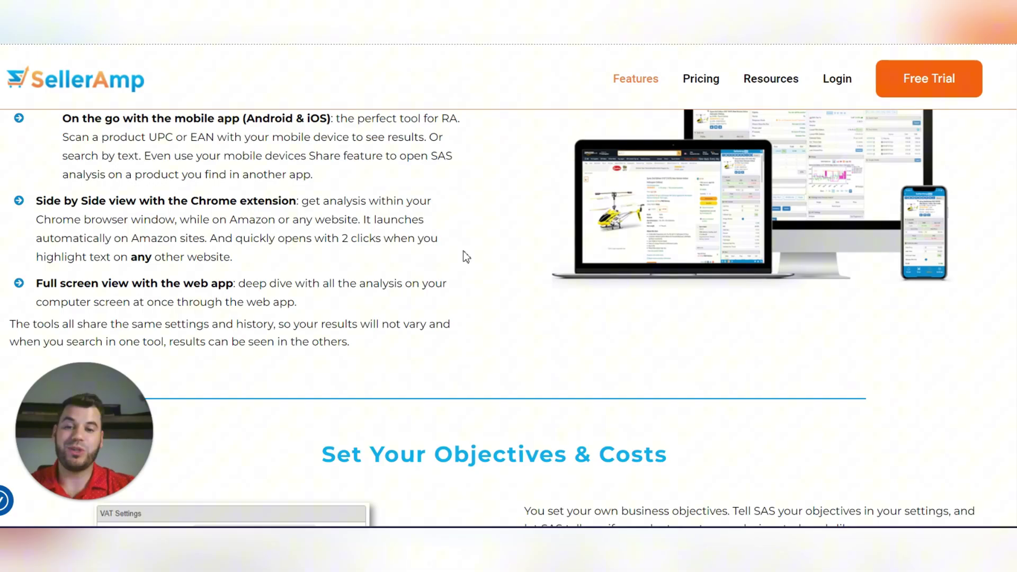
Go to the "Set Your Objectives & Costs" section and highlight its heading and text
{"action": "scroll", "coordinate": [416, 205], "scroll_direction": "down", "scroll_amount": 3}
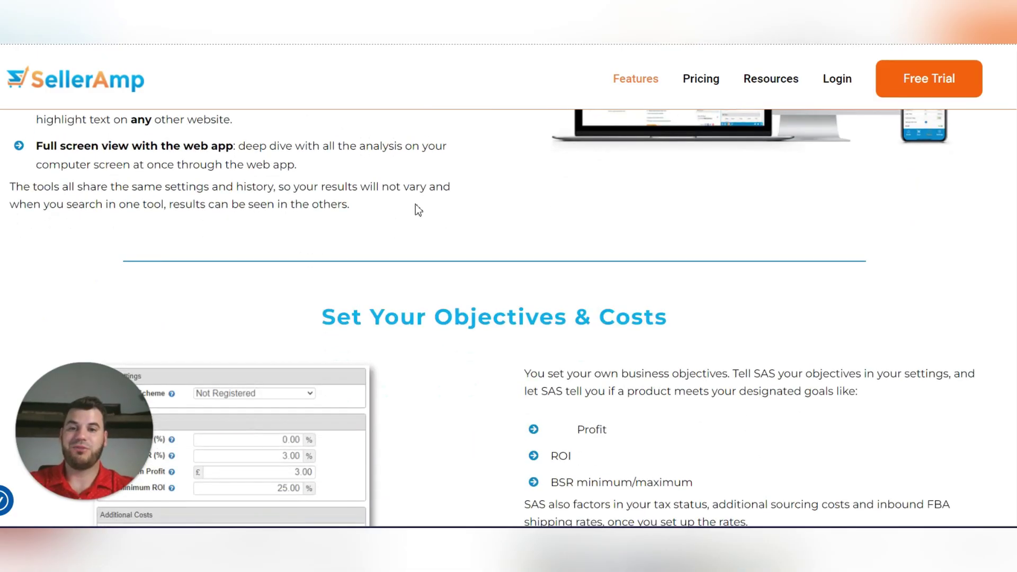
{"action": "scroll", "coordinate": [422, 210], "scroll_direction": "down", "scroll_amount": 4}
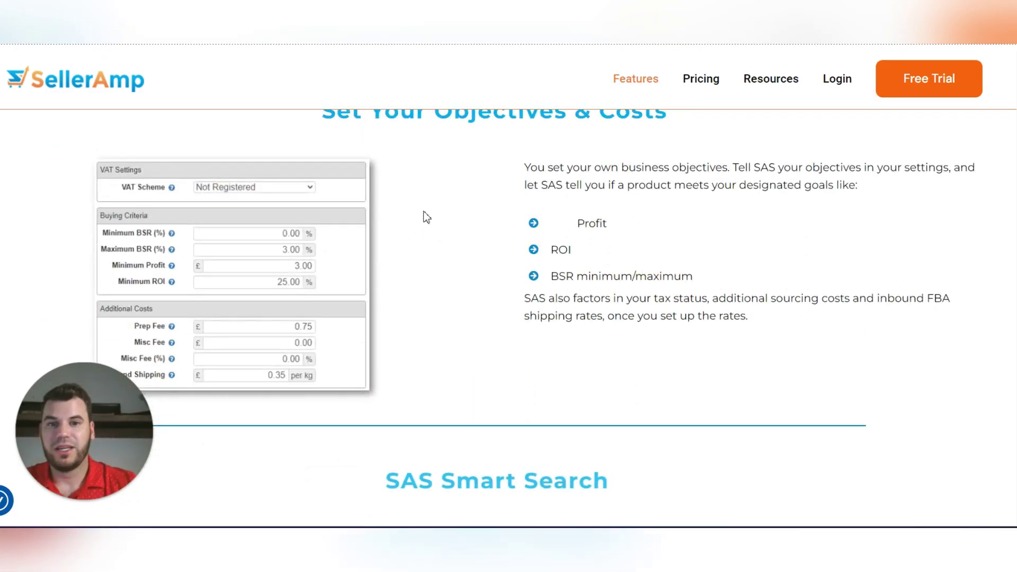
{"action": "scroll", "coordinate": [427, 217], "scroll_direction": "up", "scroll_amount": 1}
{"action": "left_click_drag", "start_coordinate": [434, 176], "coordinate": [708, 190]}
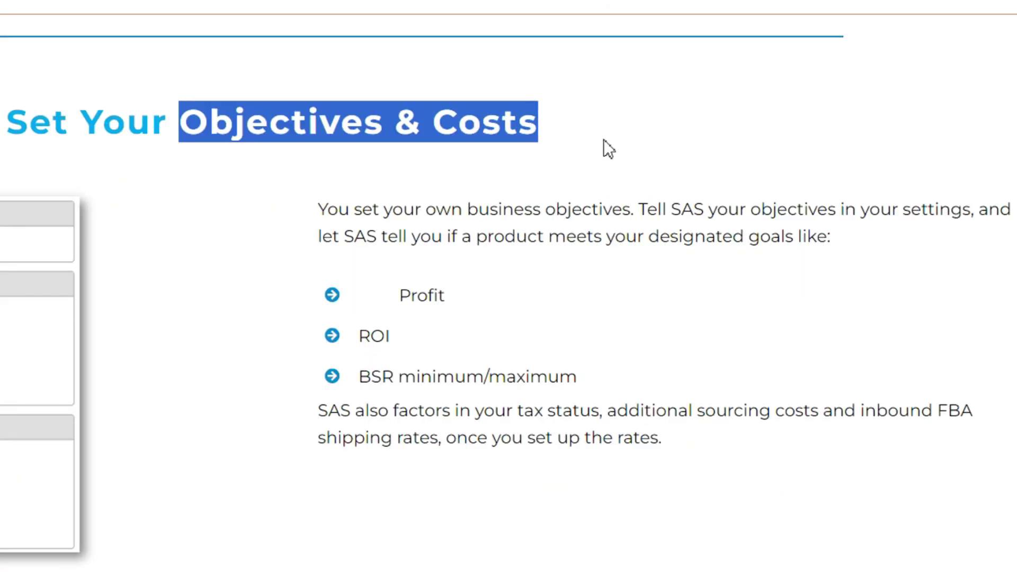
{"action": "left_click_drag", "start_coordinate": [604, 140], "coordinate": [734, 448]}
{"action": "left_click", "coordinate": [487, 385]}
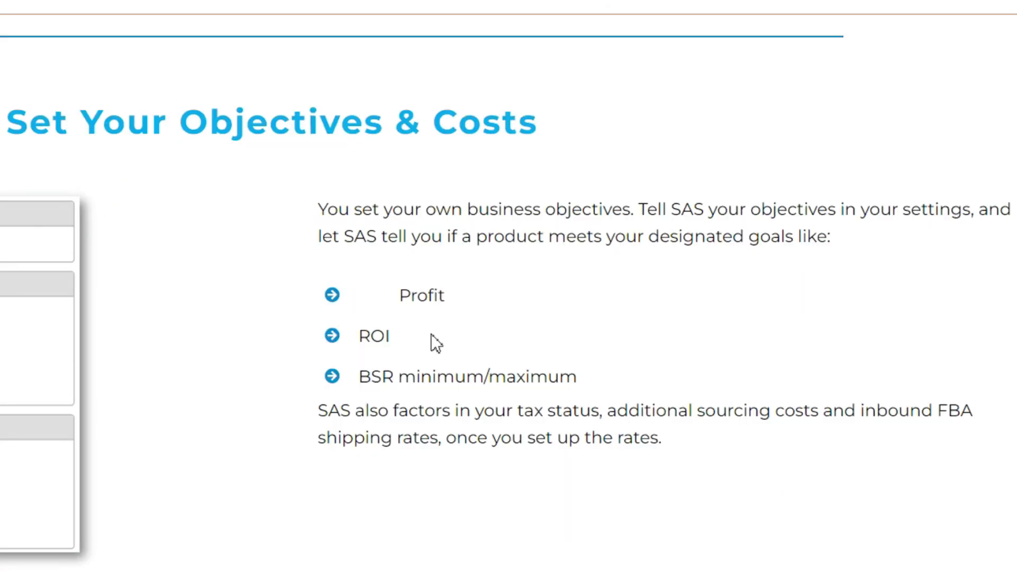
Highlight the ROI and Profit goals in the objectives list and continue to the SAS Smart Search section
{"action": "left_click_drag", "start_coordinate": [431, 334], "coordinate": [322, 333]}
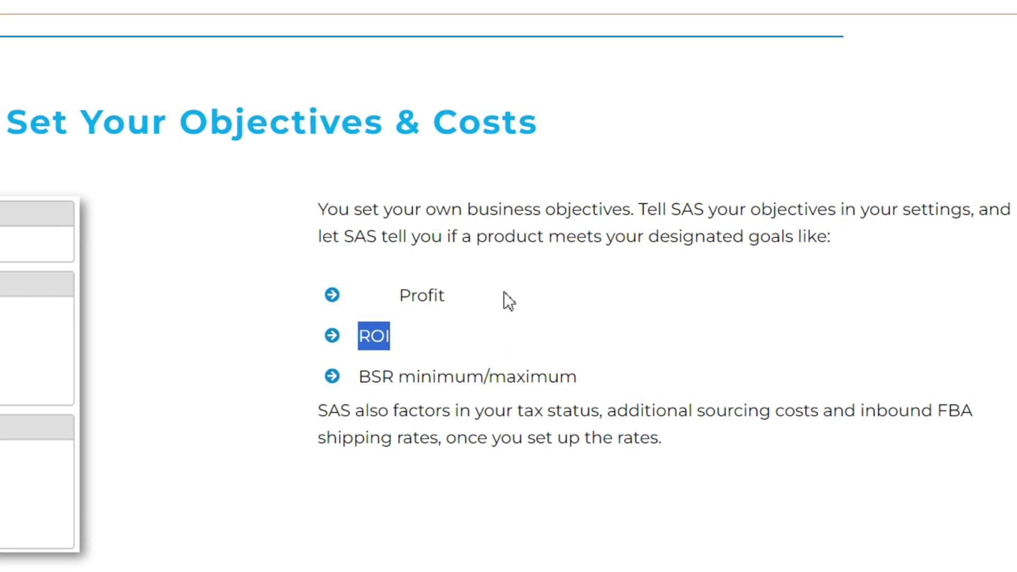
{"action": "left_click_drag", "start_coordinate": [504, 293], "coordinate": [261, 298]}
{"action": "left_click", "coordinate": [471, 299]}
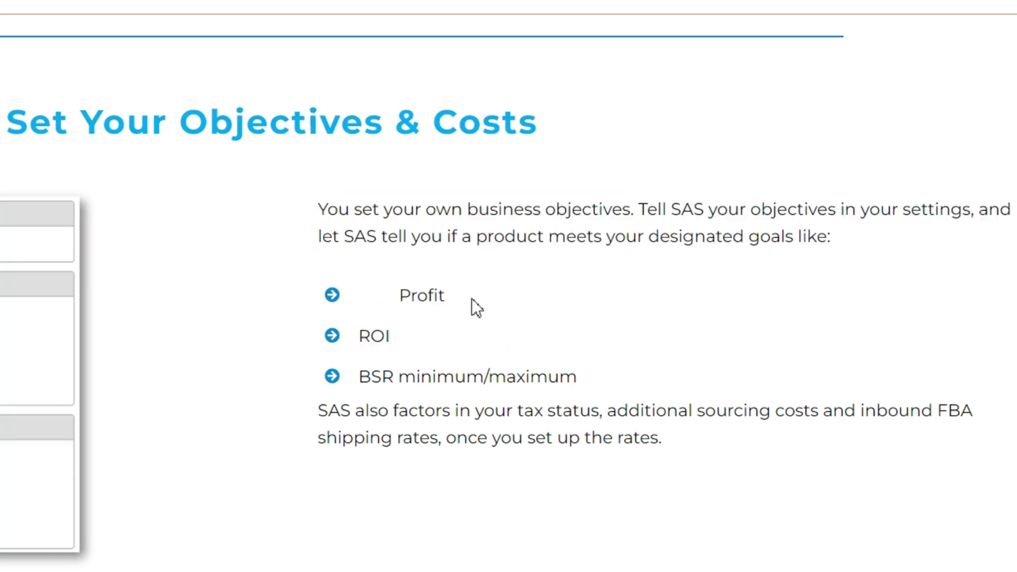
{"action": "left_click_drag", "start_coordinate": [421, 346], "coordinate": [328, 344]}
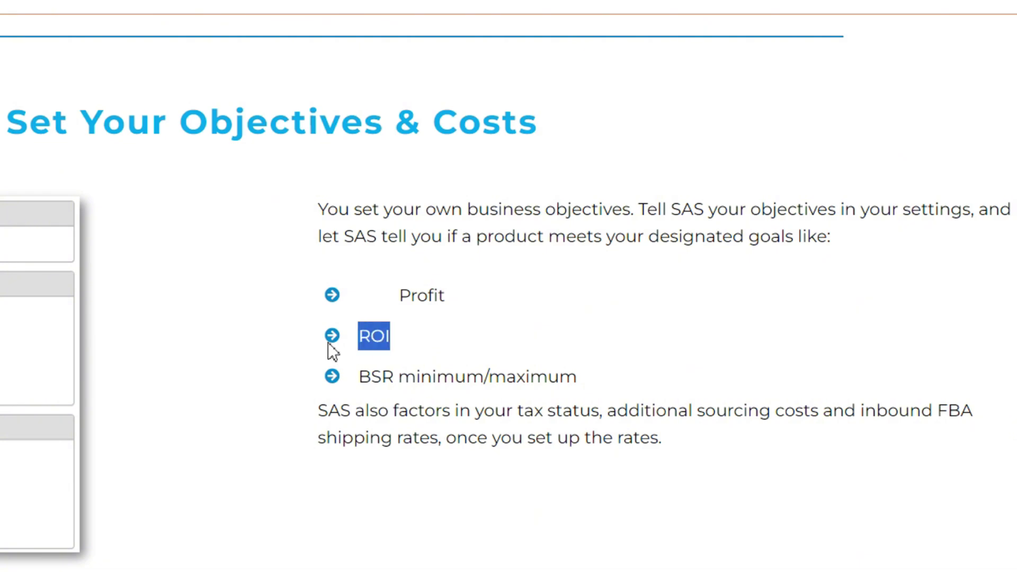
{"action": "left_click", "coordinate": [408, 332]}
{"action": "scroll", "coordinate": [634, 278], "scroll_direction": "down", "scroll_amount": 5}
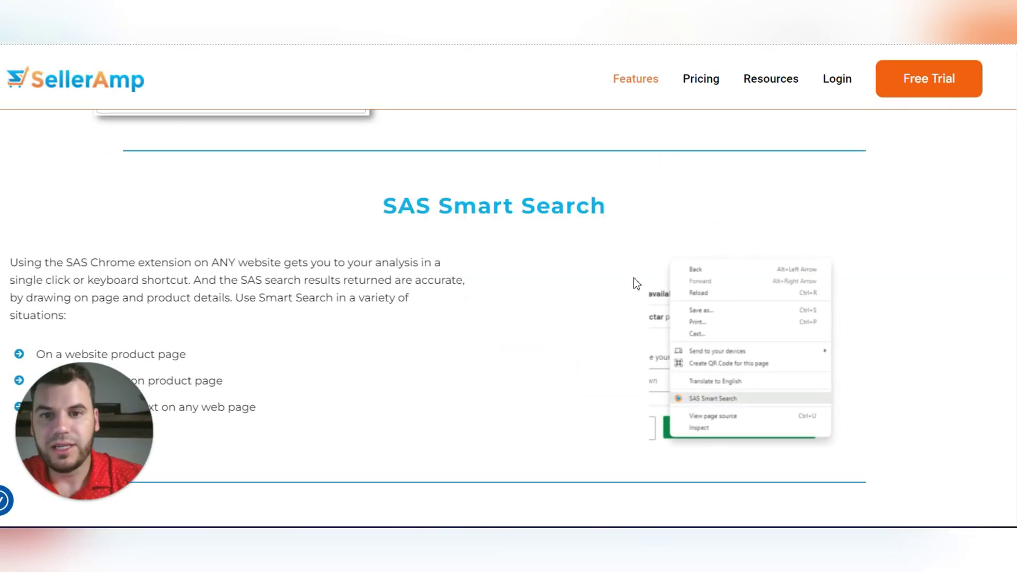
{"action": "scroll", "coordinate": [590, 243], "scroll_direction": "down", "scroll_amount": 1}
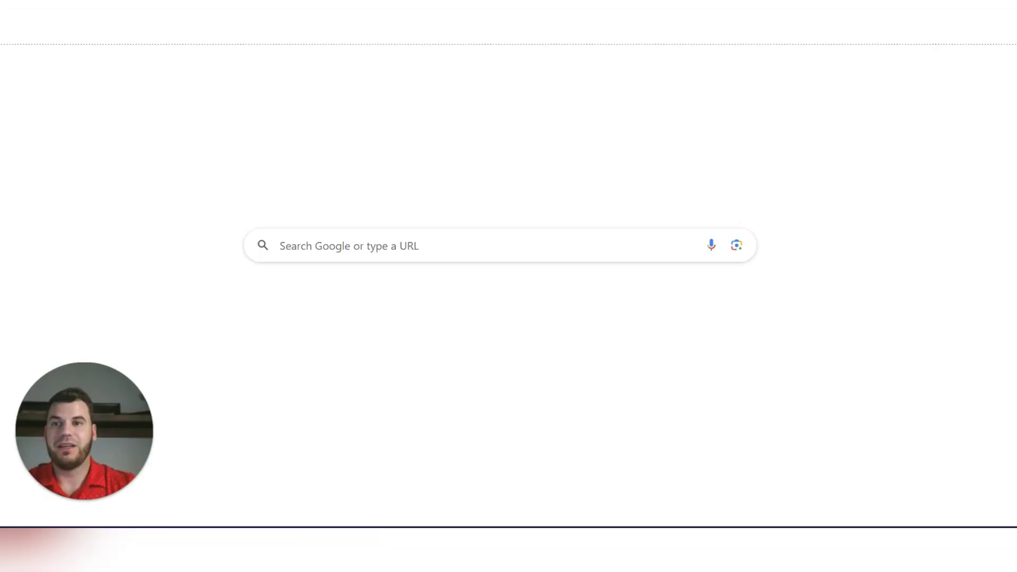
Go to hibbett.com and open the Nike Ja 1 "Culture of BB" Grade School Kids' Basketball Shoe product page
{"action": "type", "text": "hibbet"}
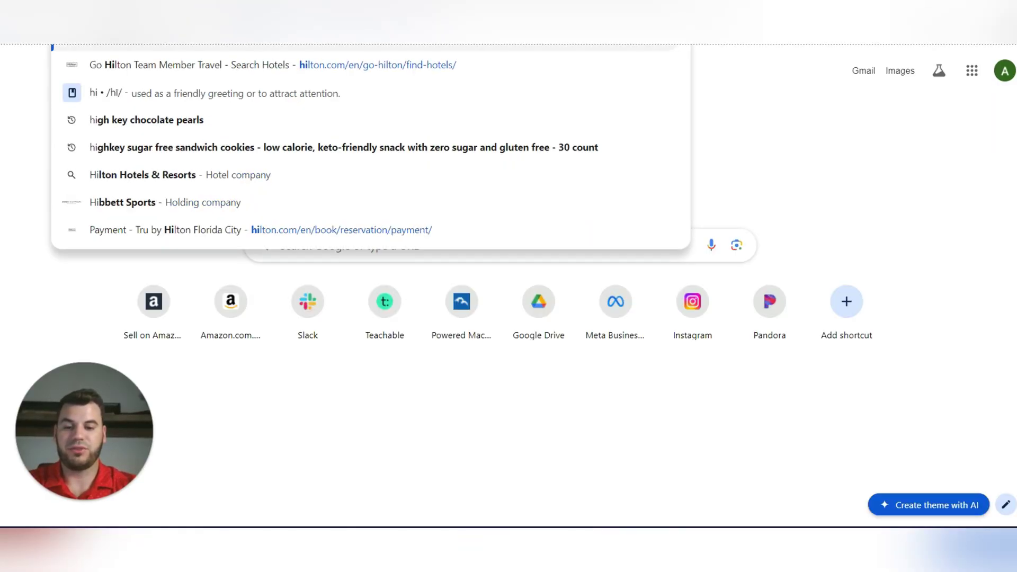
{"action": "type", "text": "t.com"}
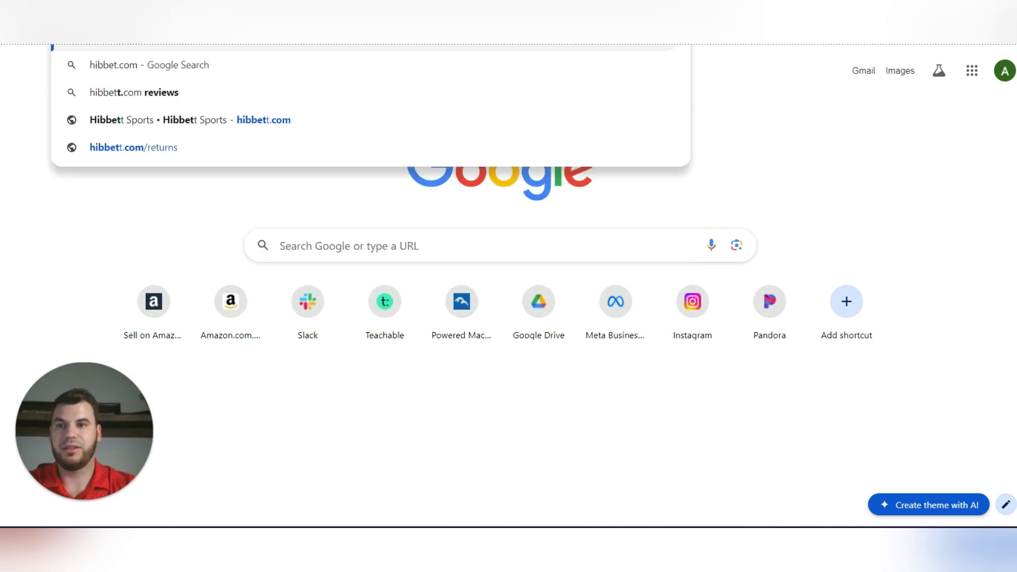
{"action": "key", "text": "Return"}
{"action": "scroll", "coordinate": [636, 244], "scroll_direction": "down", "scroll_amount": 5}
{"action": "scroll", "coordinate": [639, 240], "scroll_direction": "down", "scroll_amount": 5}
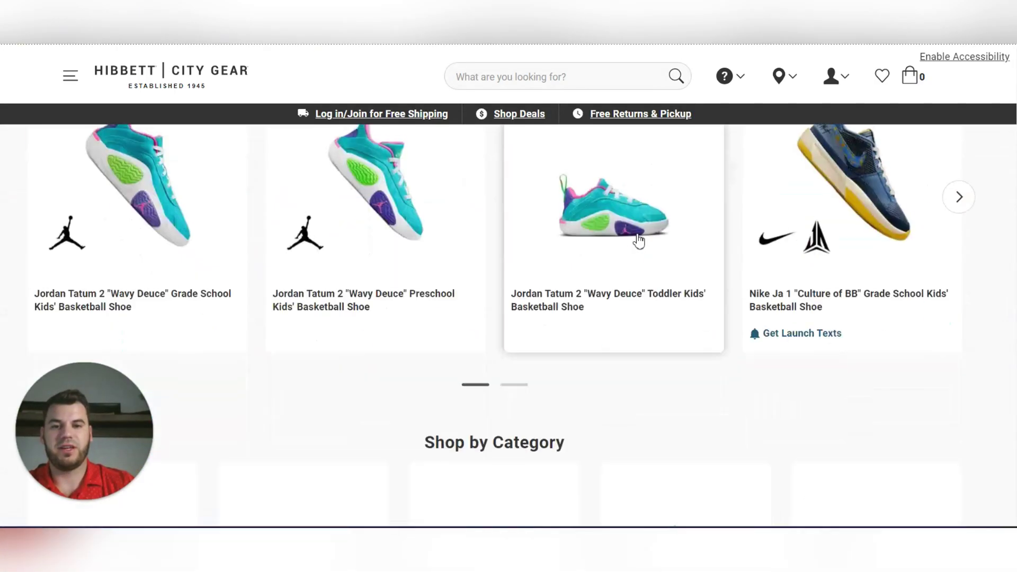
{"action": "left_click", "coordinate": [880, 197]}
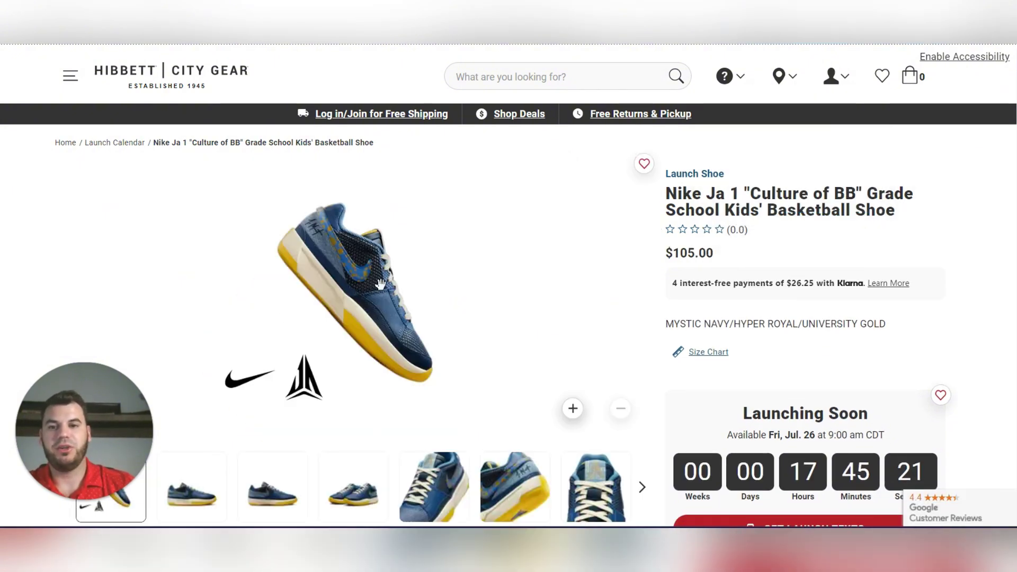
Run SAS Smart Search on the Nike Ja 1 product page and look through the matching Amazon listings
{"action": "right_click", "coordinate": [382, 287]}
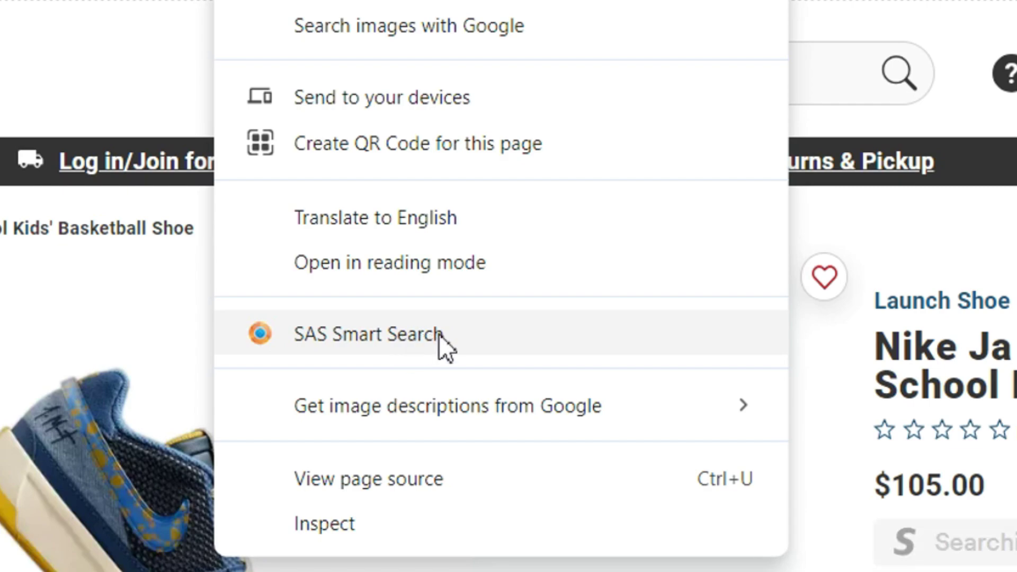
{"action": "left_click", "coordinate": [438, 335]}
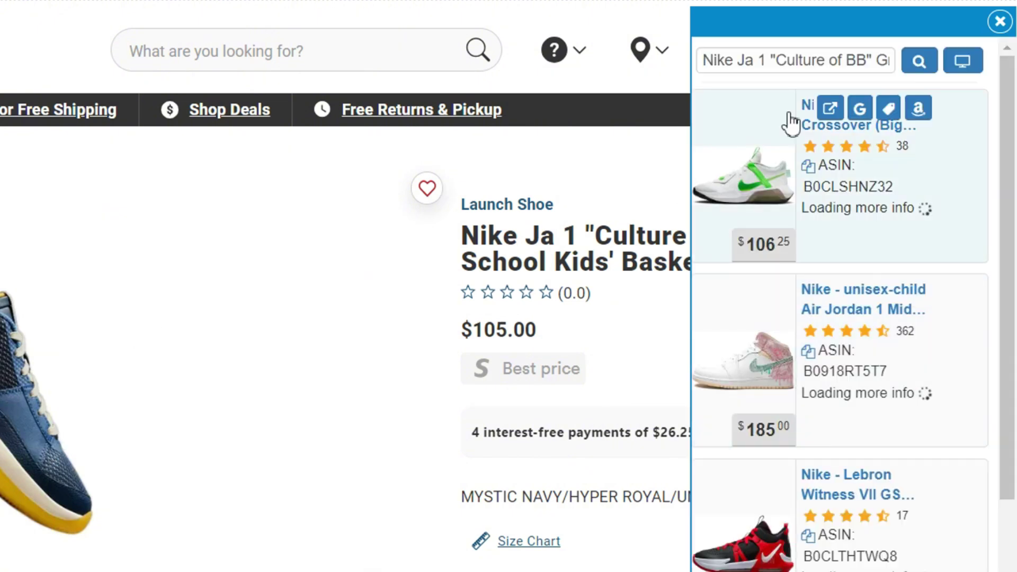
{"action": "scroll", "coordinate": [784, 227], "scroll_direction": "down", "scroll_amount": 2}
{"action": "scroll", "coordinate": [782, 226], "scroll_direction": "down", "scroll_amount": 4}
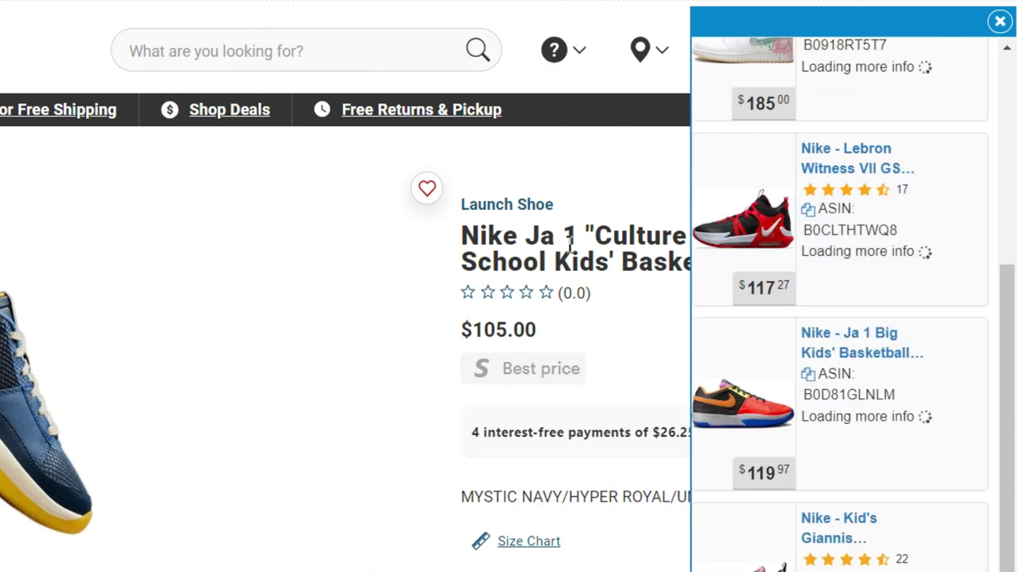
{"action": "left_click_drag", "start_coordinate": [584, 201], "coordinate": [461, 203]}
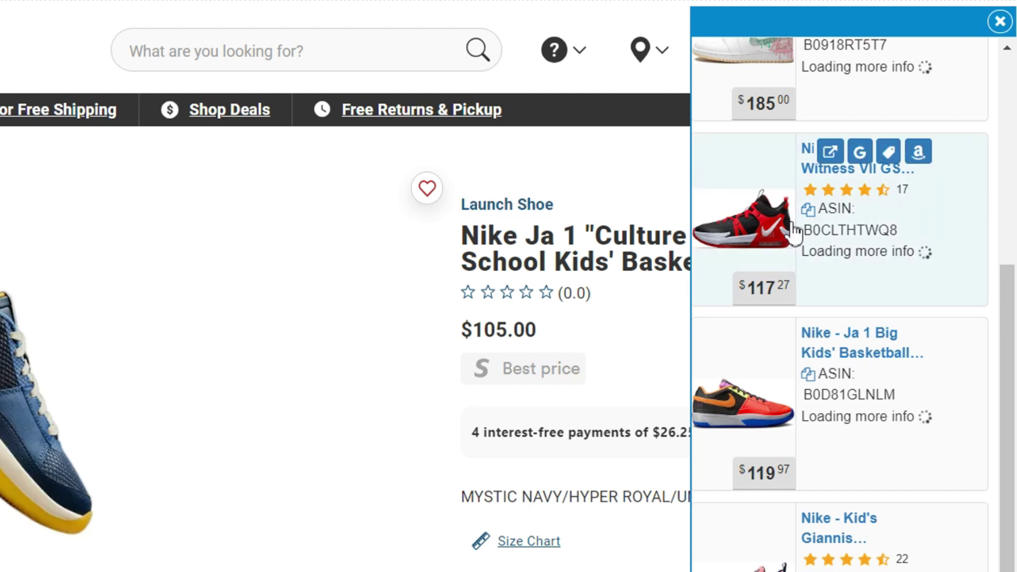
{"action": "scroll", "coordinate": [783, 228], "scroll_direction": "up", "scroll_amount": 4}
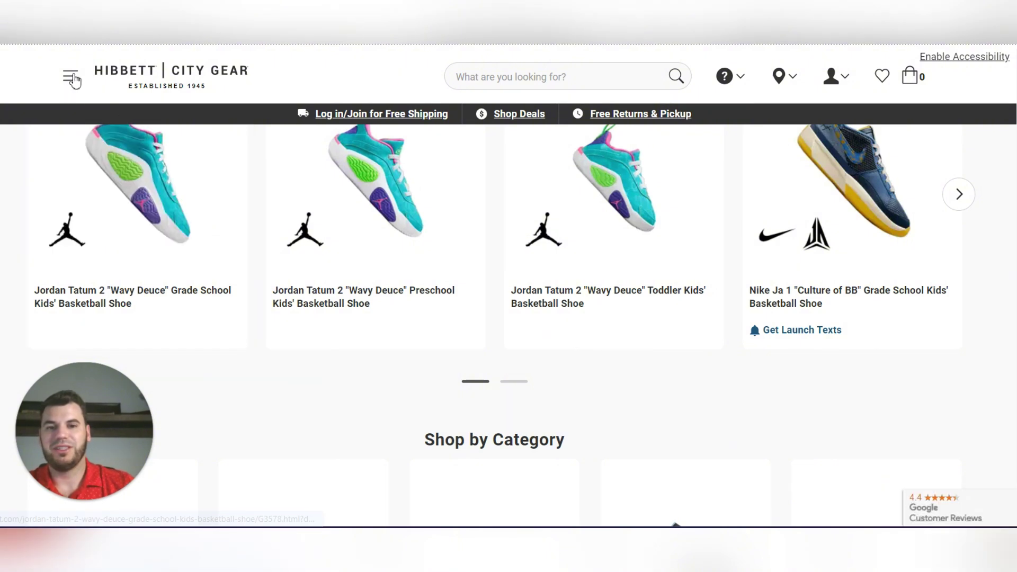
Open Hibbett's adidas Samba category and go to the adidas Originals Samba XL "Core Black/Ftwr White/Gum" Men's Shoe page
{"action": "scroll", "coordinate": [811, 255], "scroll_direction": "down", "scroll_amount": 3}
{"action": "scroll", "coordinate": [811, 296], "scroll_direction": "down", "scroll_amount": 4}
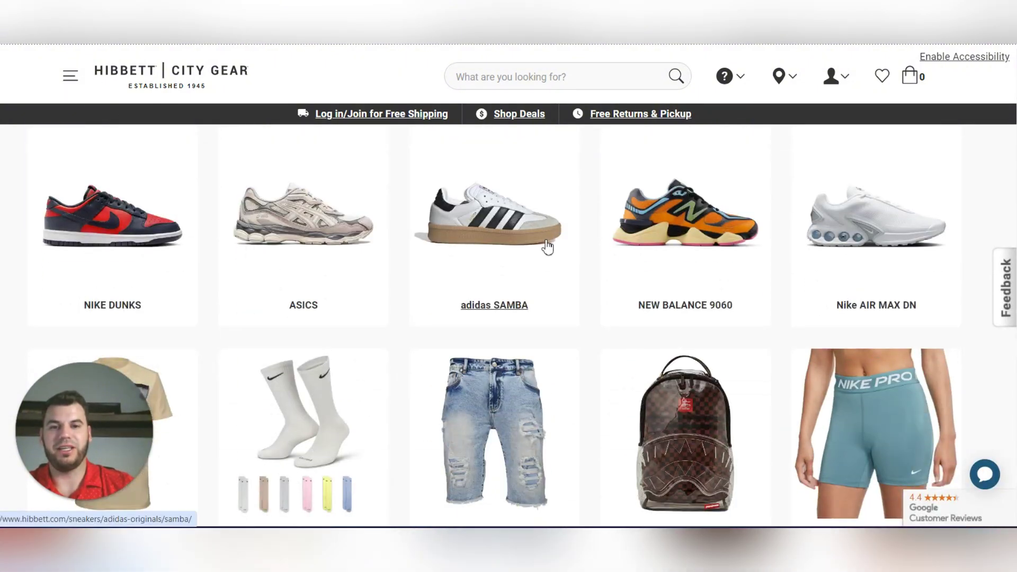
{"action": "left_click", "coordinate": [499, 239]}
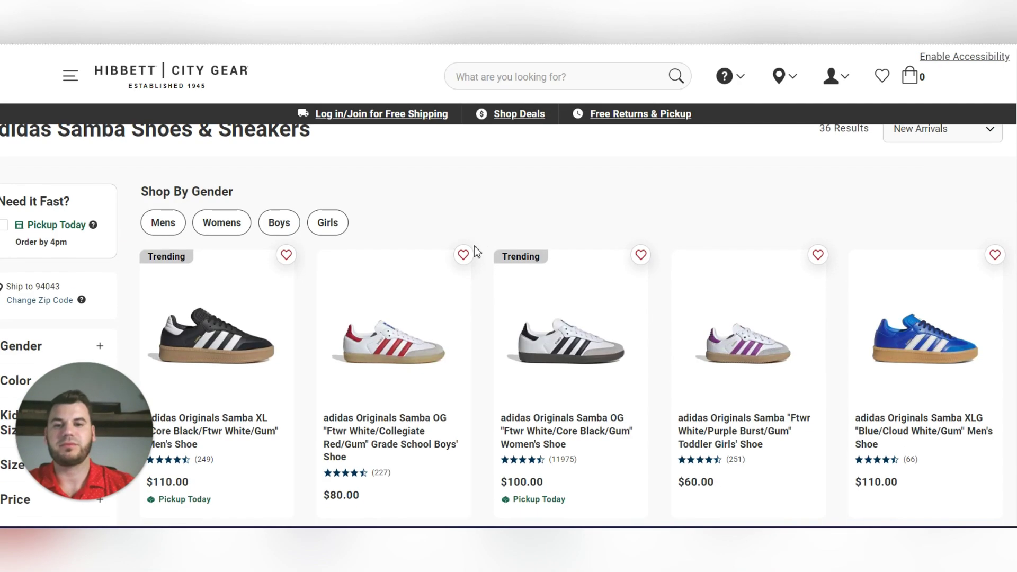
{"action": "scroll", "coordinate": [474, 255], "scroll_direction": "down", "scroll_amount": 1}
{"action": "left_click", "coordinate": [236, 307]}
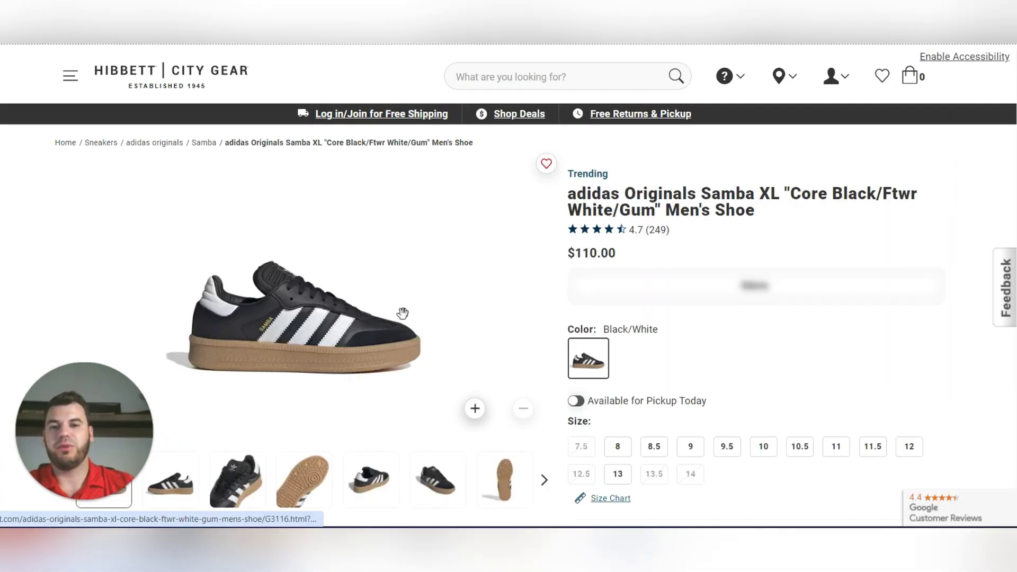
Run SAS Smart Search on the Samba XL shoe and compare the BSR, max cost and offers of the matches
{"action": "right_click", "coordinate": [334, 329]}
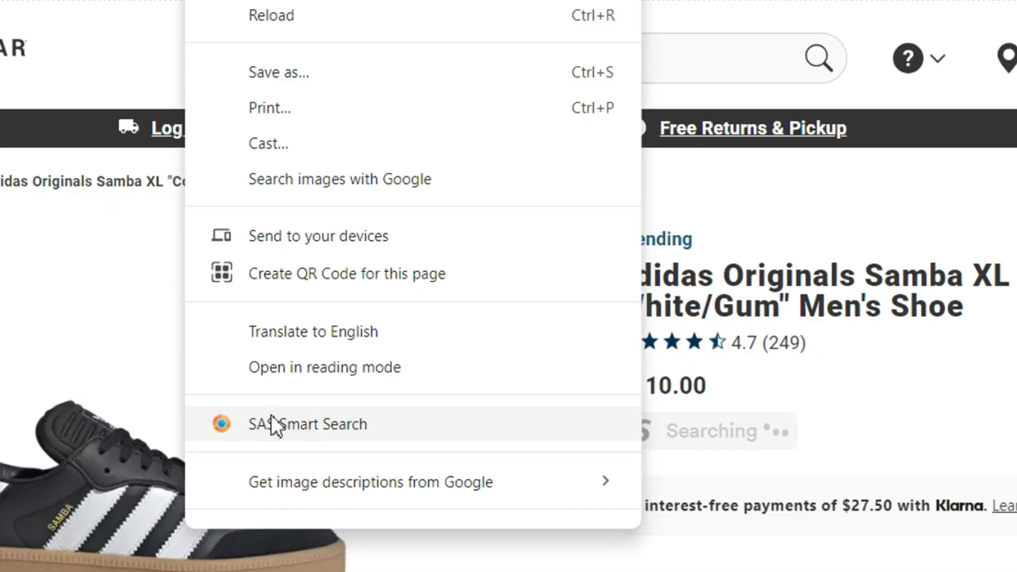
{"action": "left_click", "coordinate": [272, 415]}
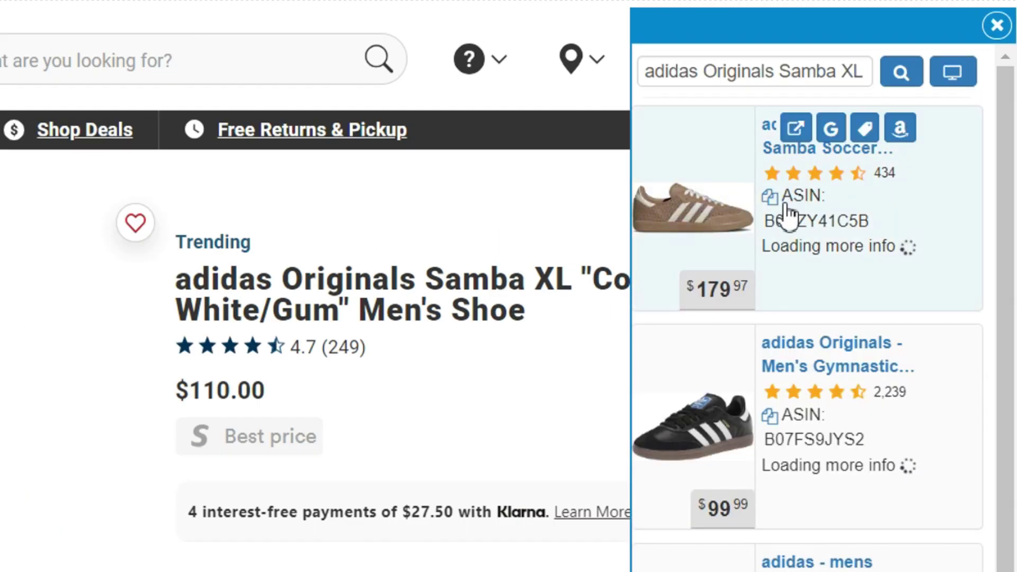
{"action": "scroll", "coordinate": [738, 463], "scroll_direction": "down", "scroll_amount": 7}
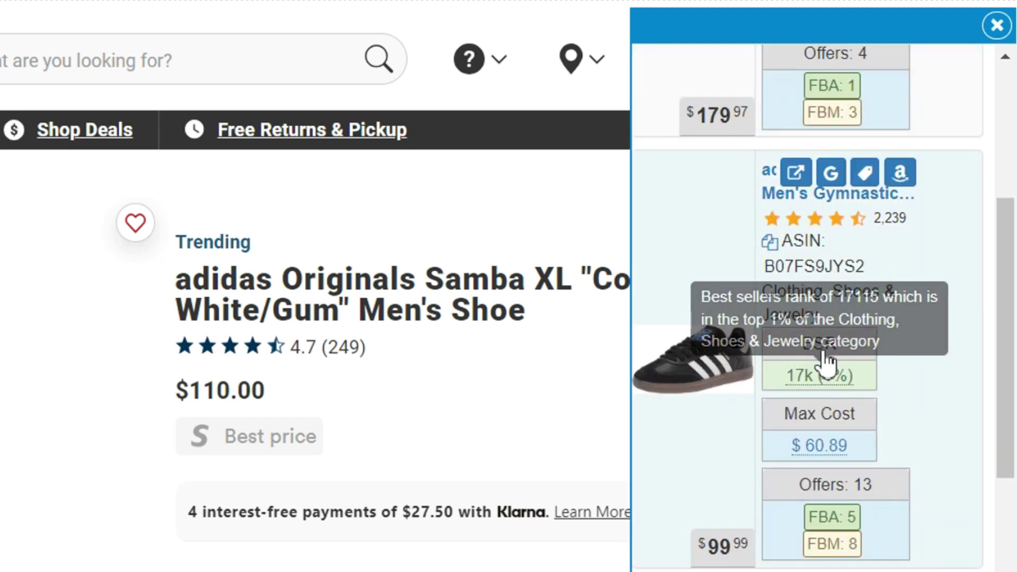
{"action": "scroll", "coordinate": [765, 345], "scroll_direction": "down", "scroll_amount": 10}
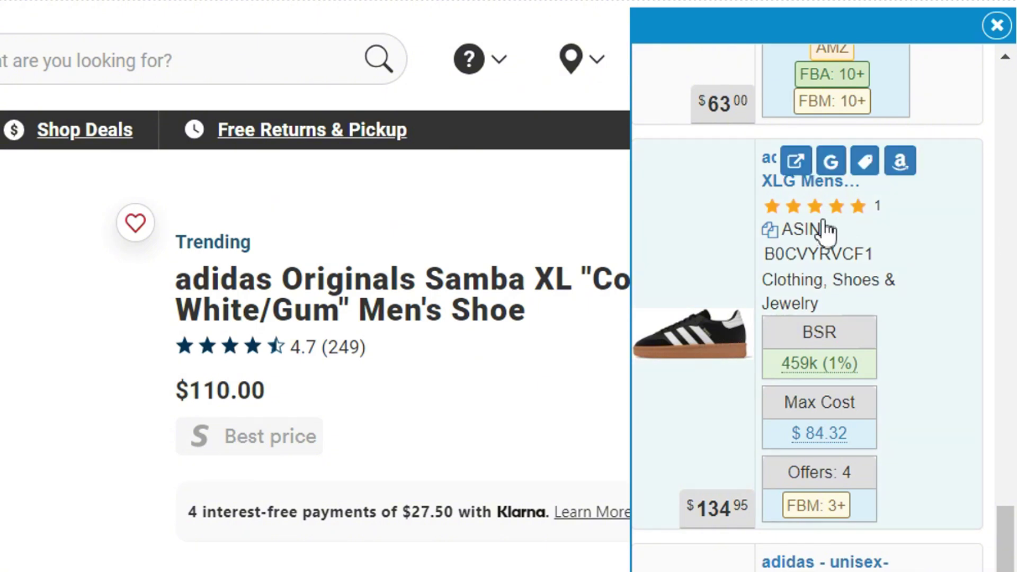
{"action": "scroll", "coordinate": [900, 257], "scroll_direction": "up", "scroll_amount": 5}
{"action": "scroll", "coordinate": [899, 257], "scroll_direction": "up", "scroll_amount": 10}
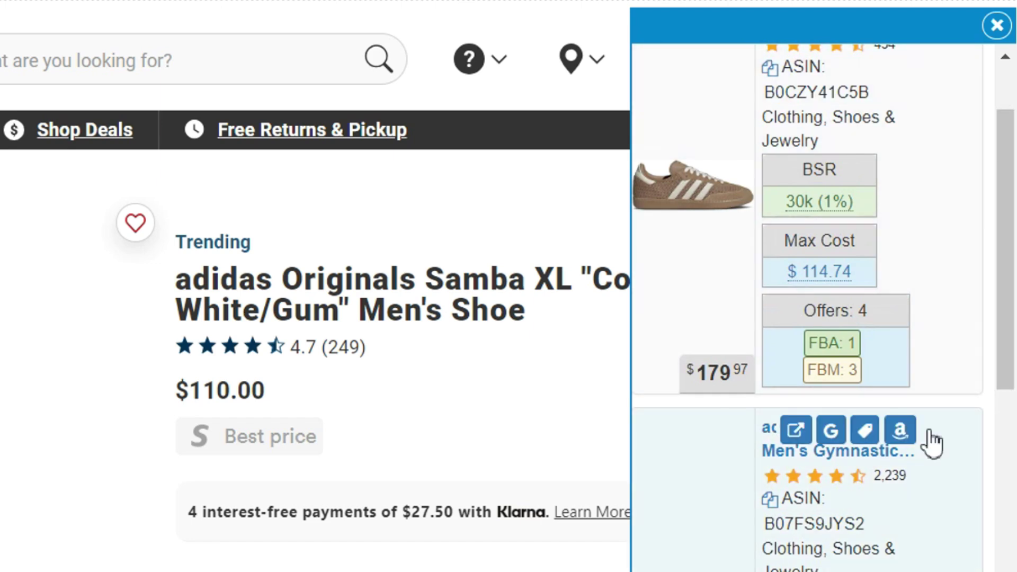
View the Amazon page of the adidas Originals Men's Gymnastics Shoes match, close it and look over the Smart Search results again
{"action": "left_click", "coordinate": [903, 436]}
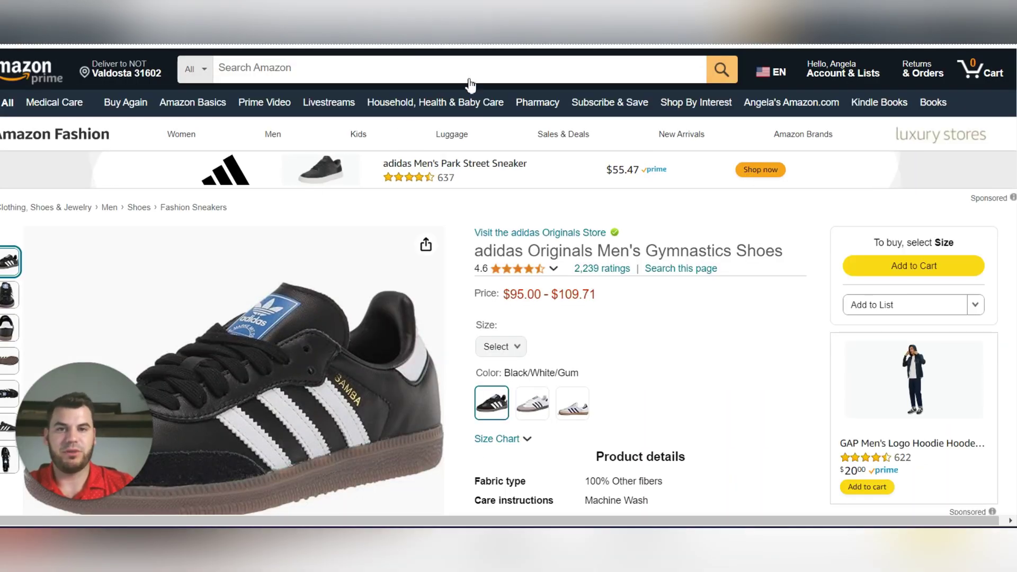
{"action": "key", "text": "ctrl+w"}
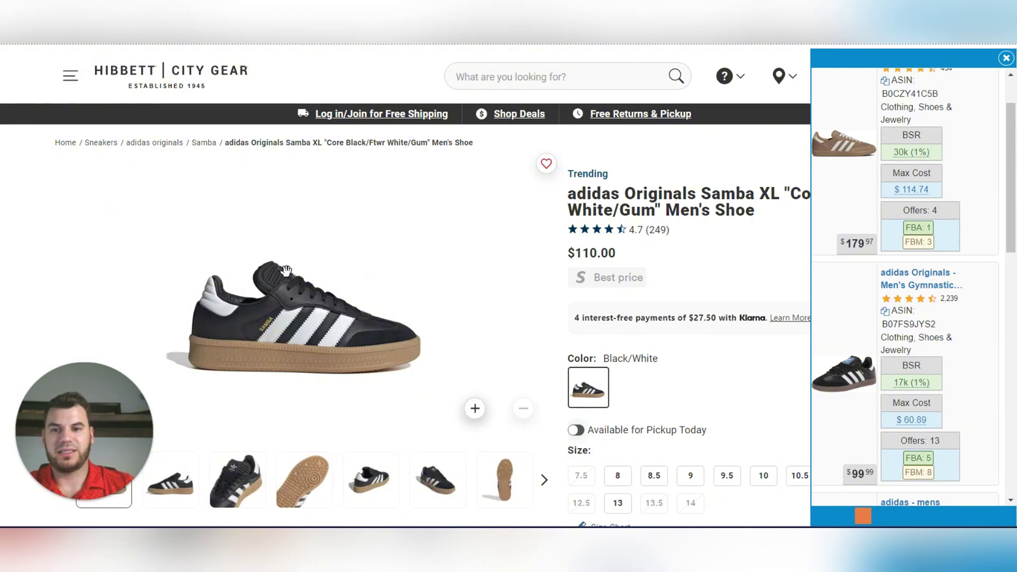
{"action": "mouse_move", "coordinate": [925, 281]}
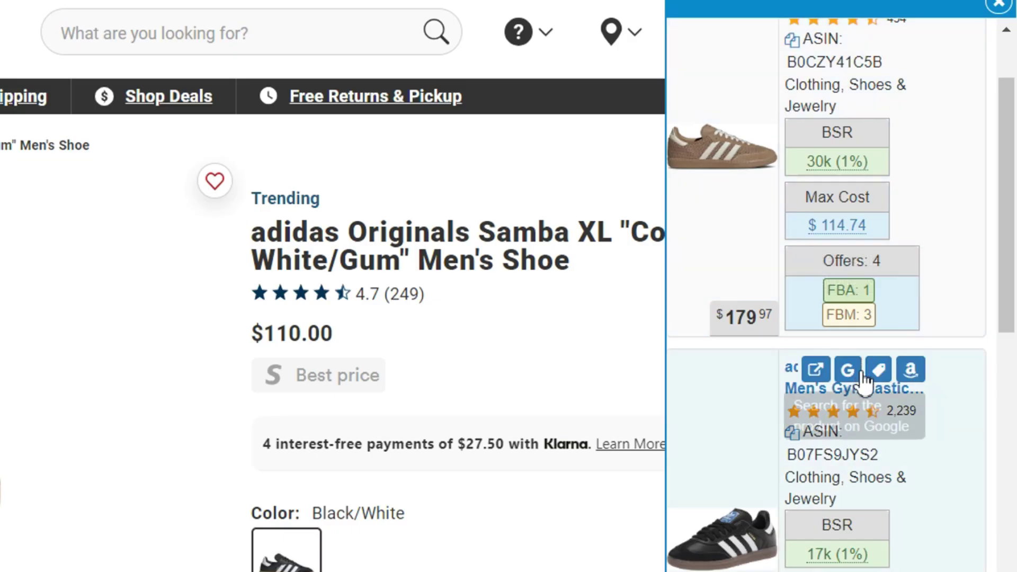
{"action": "scroll", "coordinate": [864, 381], "scroll_direction": "down", "scroll_amount": 15}
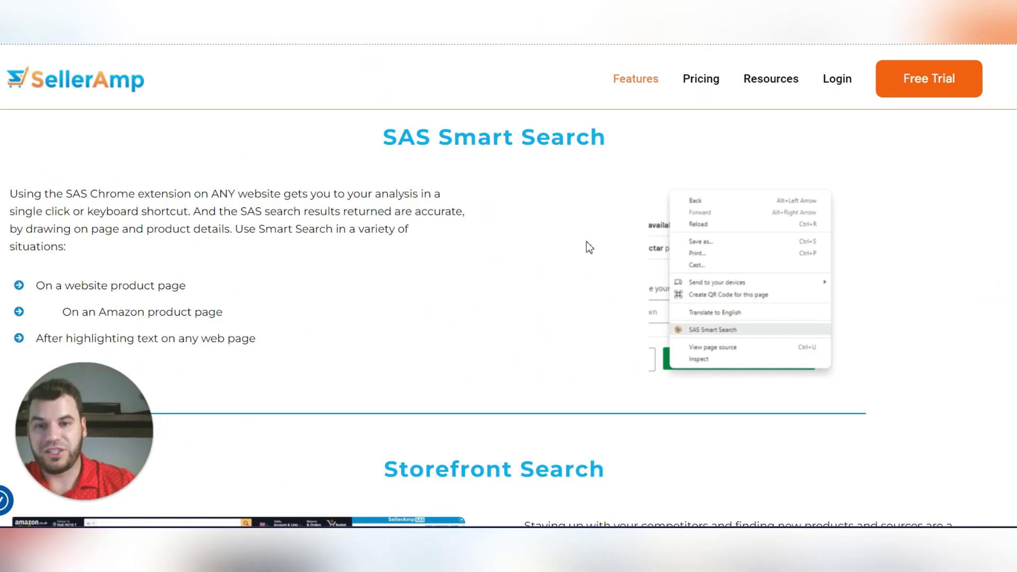
Read the Storefront Search and Access Your Analysis History sections on SellerAmp's Features page
{"action": "scroll", "coordinate": [605, 235], "scroll_direction": "down", "scroll_amount": 6}
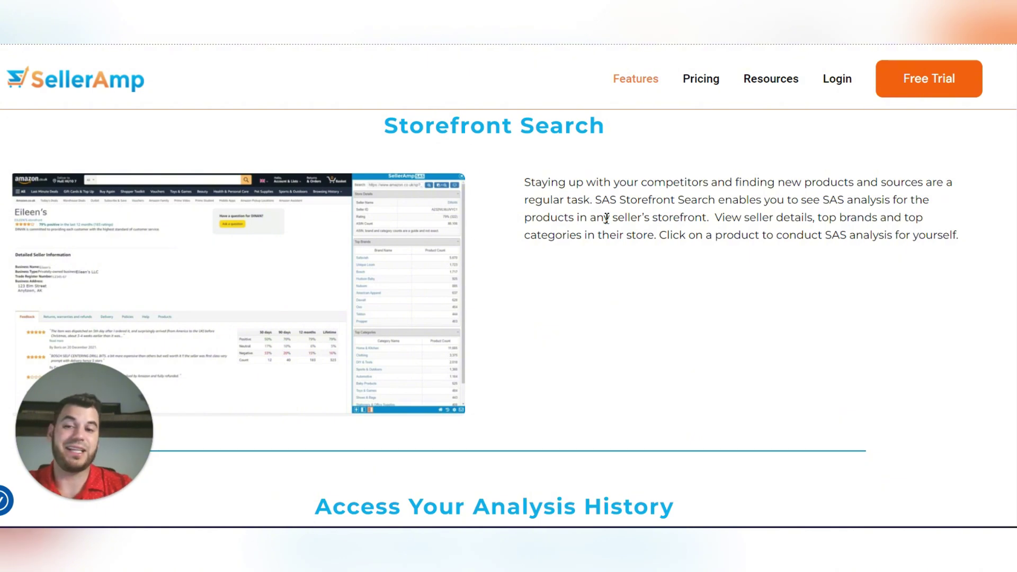
{"action": "scroll", "coordinate": [606, 220], "scroll_direction": "down", "scroll_amount": 8}
{"action": "scroll", "coordinate": [608, 217], "scroll_direction": "up", "scroll_amount": 4}
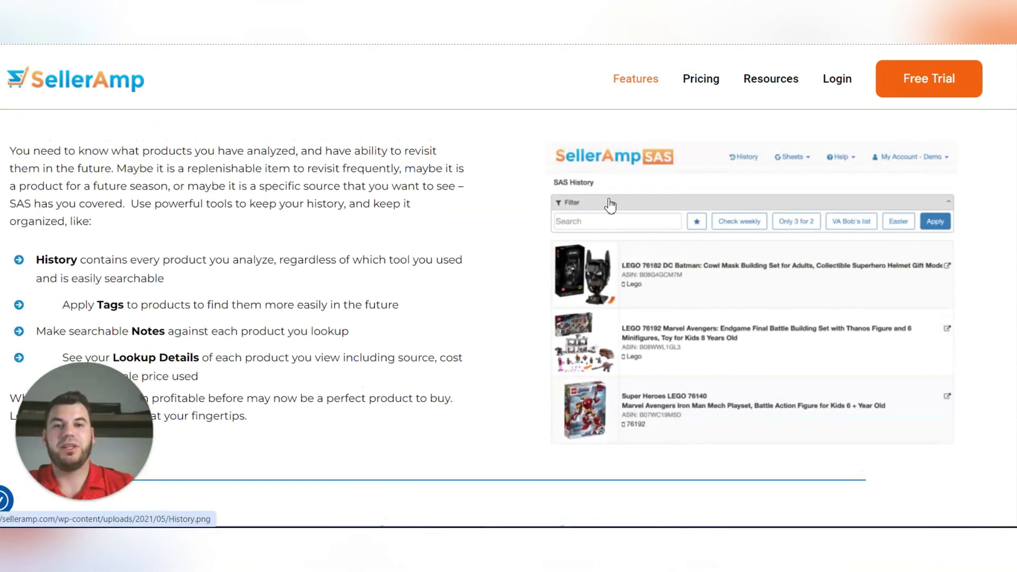
{"action": "scroll", "coordinate": [609, 193], "scroll_direction": "down", "scroll_amount": 1}
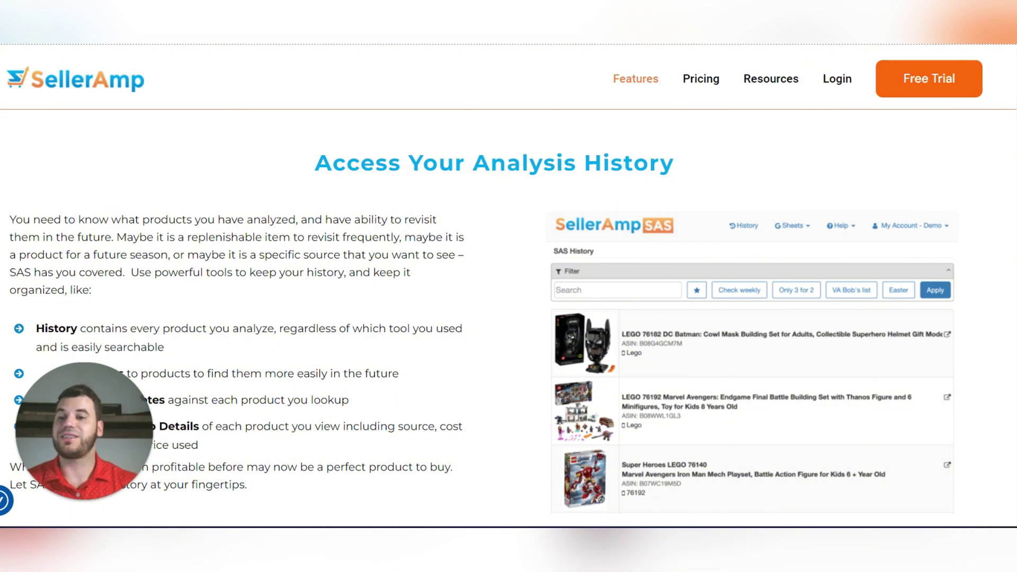
{"action": "scroll", "coordinate": [693, 288], "scroll_direction": "down", "scroll_amount": 6}
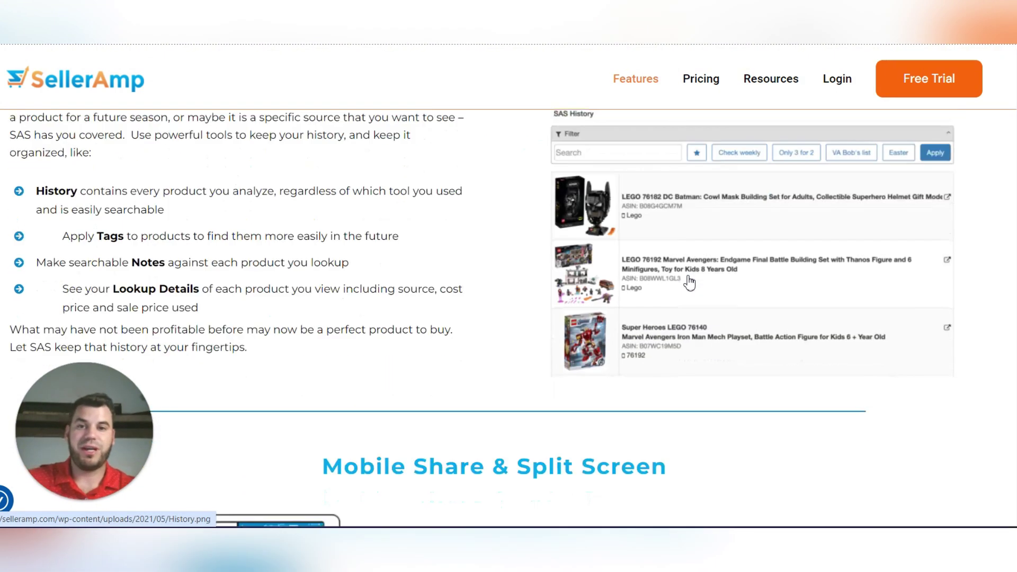
Read the Mobile Share & Split Screen section and the Quick Info Panel details under Enables Comprehensive Analysis
{"action": "scroll", "coordinate": [575, 328], "scroll_direction": "down", "scroll_amount": 7}
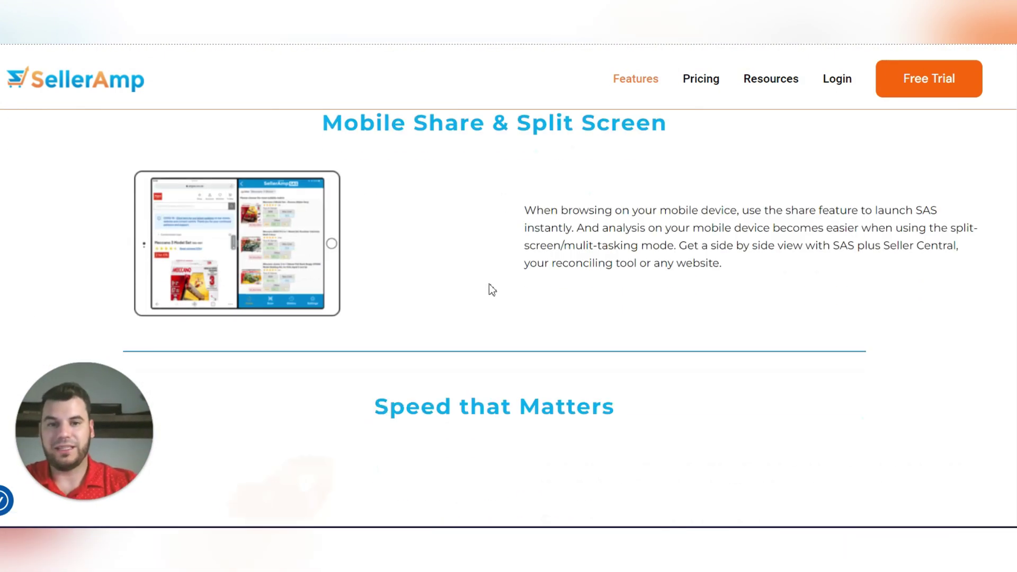
{"action": "scroll", "coordinate": [651, 212], "scroll_direction": "down", "scroll_amount": 5}
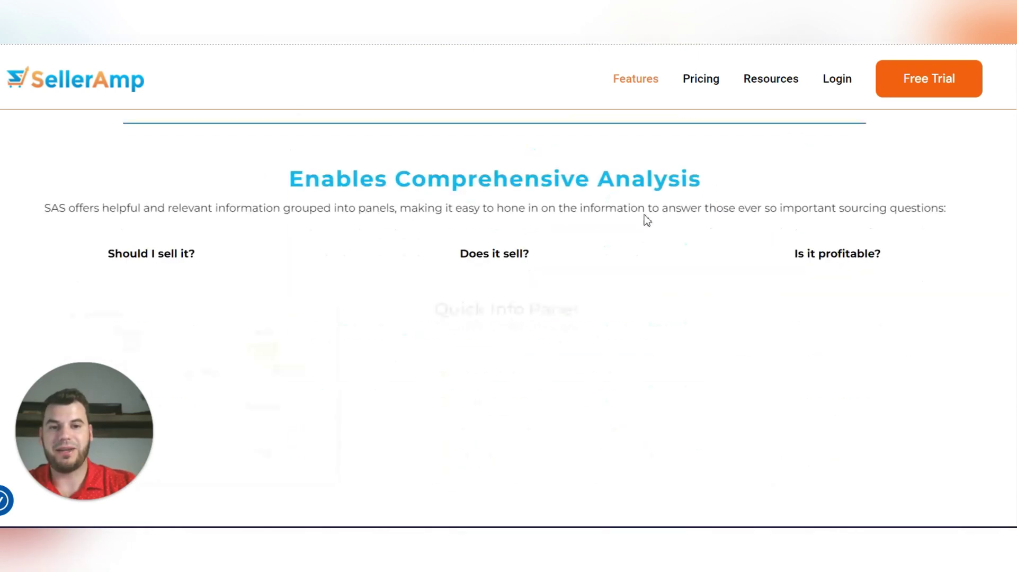
{"action": "scroll", "coordinate": [726, 223], "scroll_direction": "up", "scroll_amount": 2}
{"action": "scroll", "coordinate": [710, 217], "scroll_direction": "down", "scroll_amount": 3}
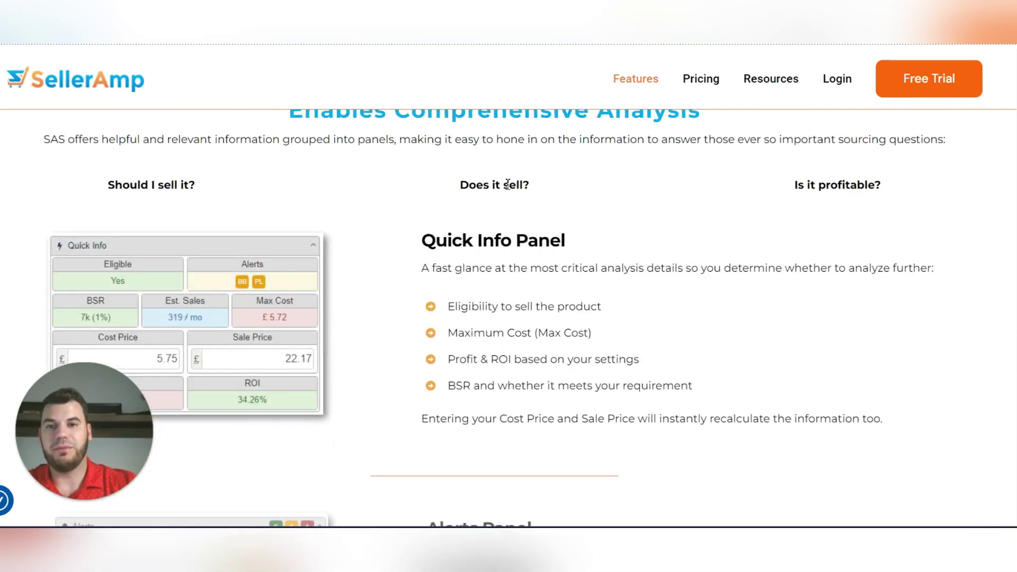
{"action": "scroll", "coordinate": [479, 207], "scroll_direction": "up", "scroll_amount": 1}
{"action": "scroll", "coordinate": [413, 296], "scroll_direction": "down", "scroll_amount": 2}
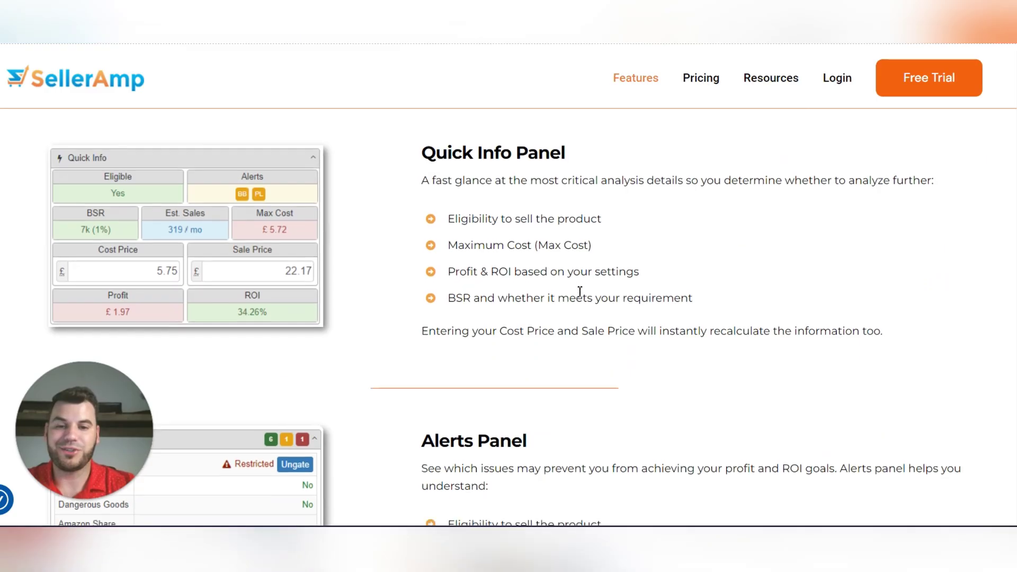
Examine the Alerts Panel and Offers Panel descriptions together with their example screenshots
{"action": "scroll", "coordinate": [580, 289], "scroll_direction": "down", "scroll_amount": 3}
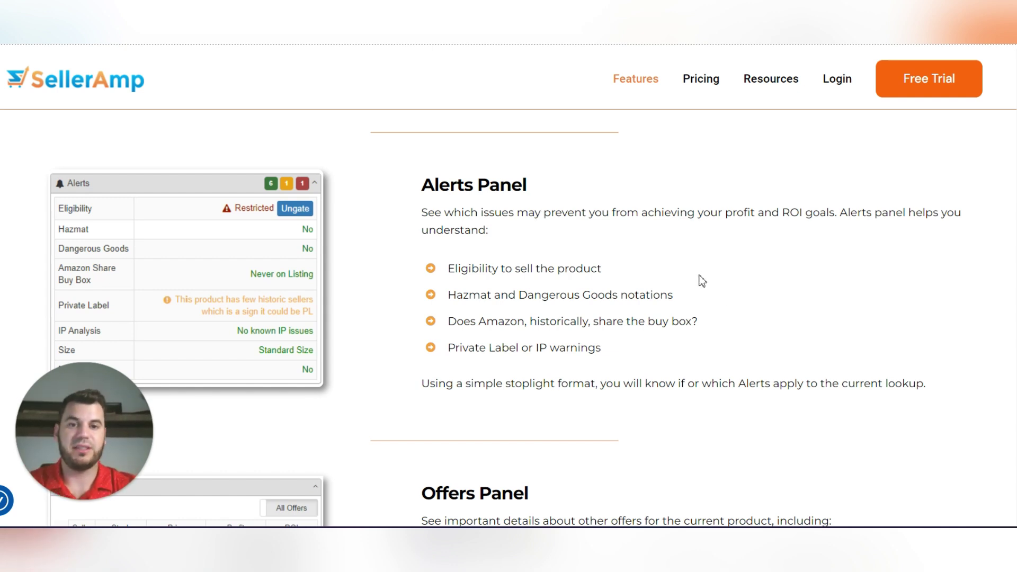
{"action": "scroll", "coordinate": [701, 277], "scroll_direction": "down", "scroll_amount": 6}
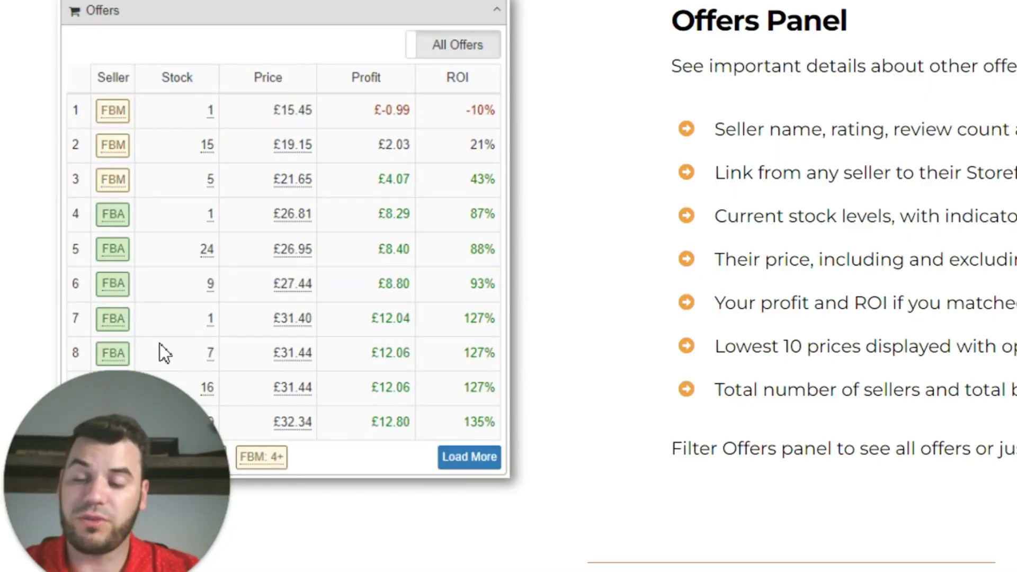
{"action": "scroll", "coordinate": [126, 256], "scroll_direction": "down", "scroll_amount": 2}
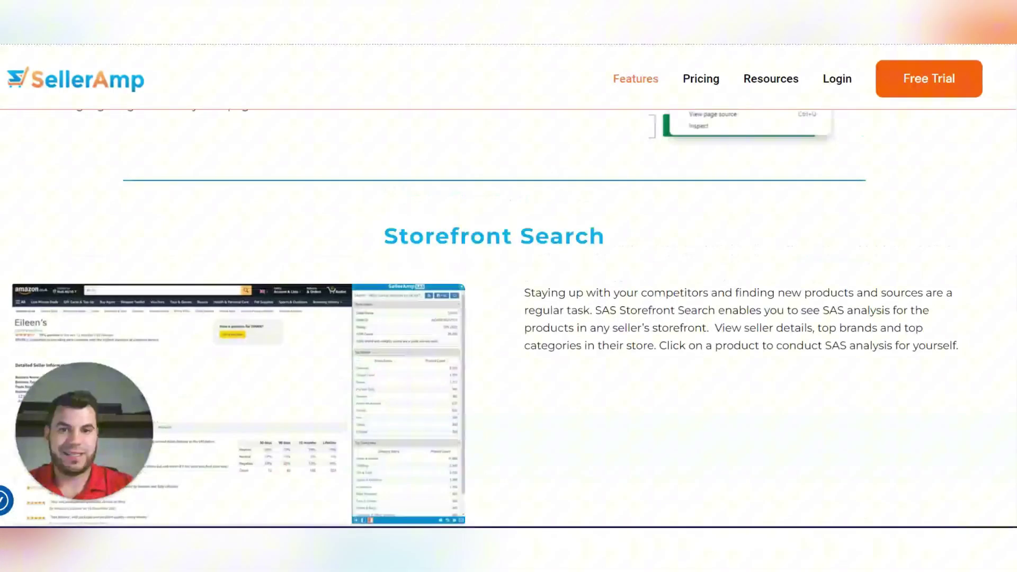
Revisit the earlier feature sections and examine the Ranks & Prices Panel
{"action": "scroll", "coordinate": [978, 139], "scroll_direction": "up", "scroll_amount": 20}
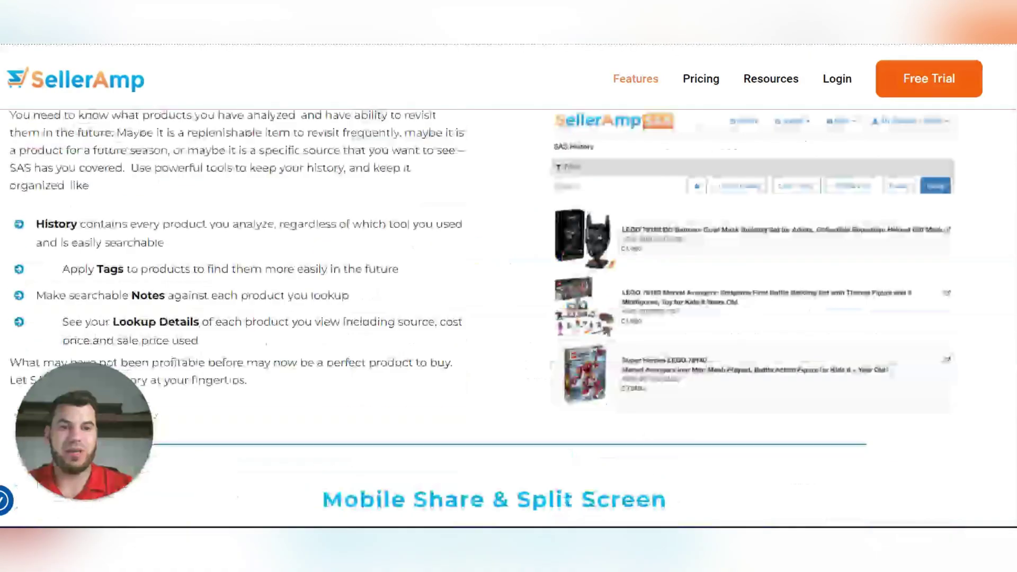
{"action": "scroll", "coordinate": [1013, 309], "scroll_direction": "down", "scroll_amount": 10}
{"action": "scroll", "coordinate": [1014, 309], "scroll_direction": "down", "scroll_amount": 15}
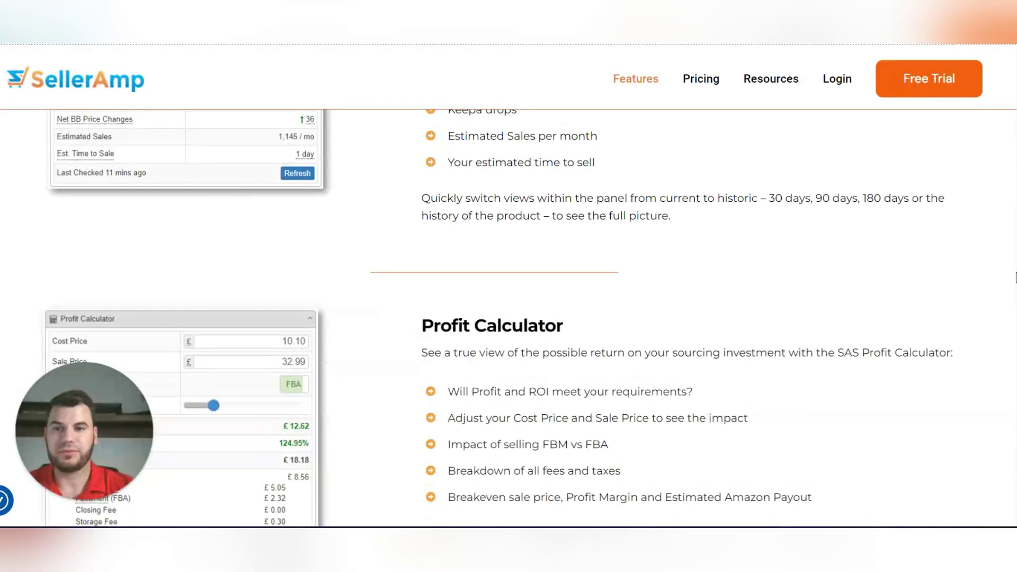
{"action": "scroll", "coordinate": [1014, 258], "scroll_direction": "up", "scroll_amount": 6}
{"action": "scroll", "coordinate": [1015, 263], "scroll_direction": "down", "scroll_amount": 4}
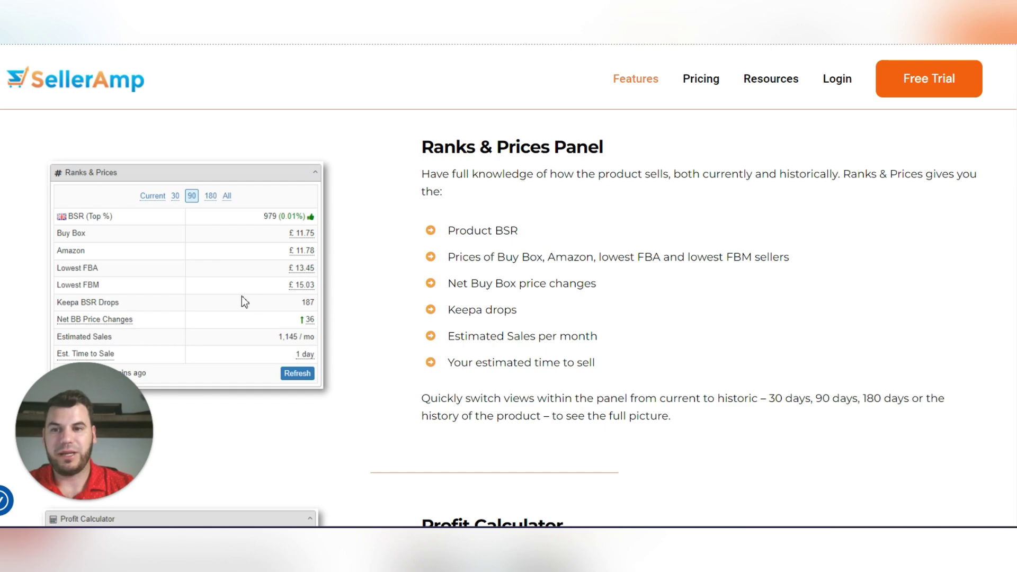
{"action": "scroll", "coordinate": [892, 253], "scroll_direction": "down", "scroll_amount": 1}
Examine the Profit Calculator with its fee breakdown and read the Charts Panel features
{"action": "scroll", "coordinate": [891, 253], "scroll_direction": "down", "scroll_amount": 6}
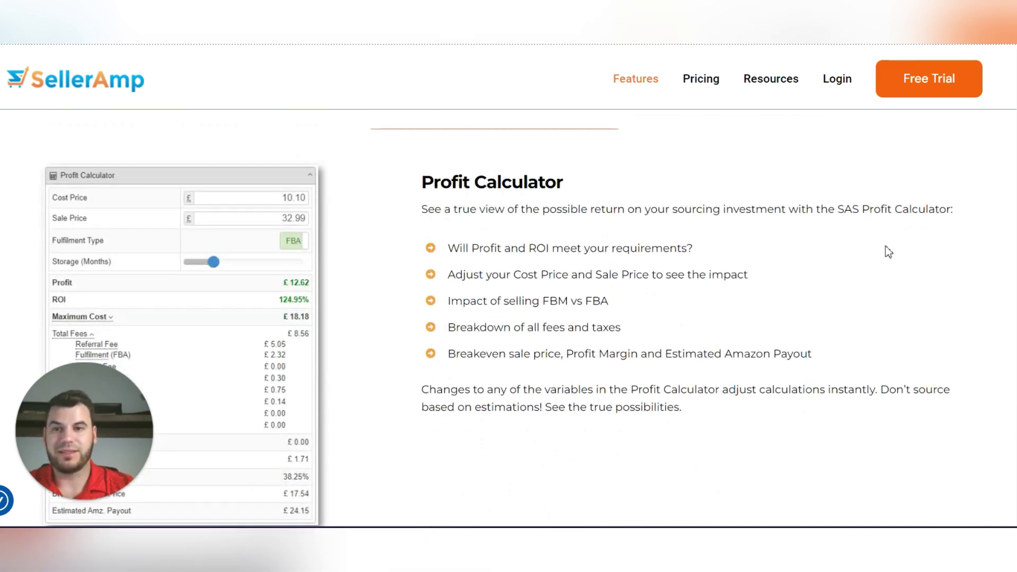
{"action": "scroll", "coordinate": [543, 224], "scroll_direction": "down", "scroll_amount": 1}
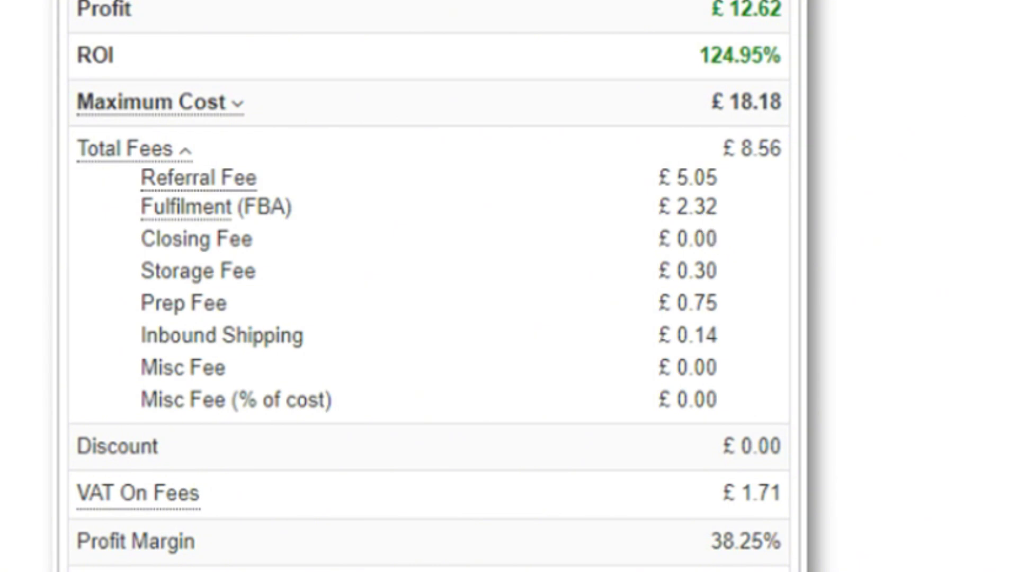
{"action": "scroll", "coordinate": [520, 332], "scroll_direction": "down", "scroll_amount": 4}
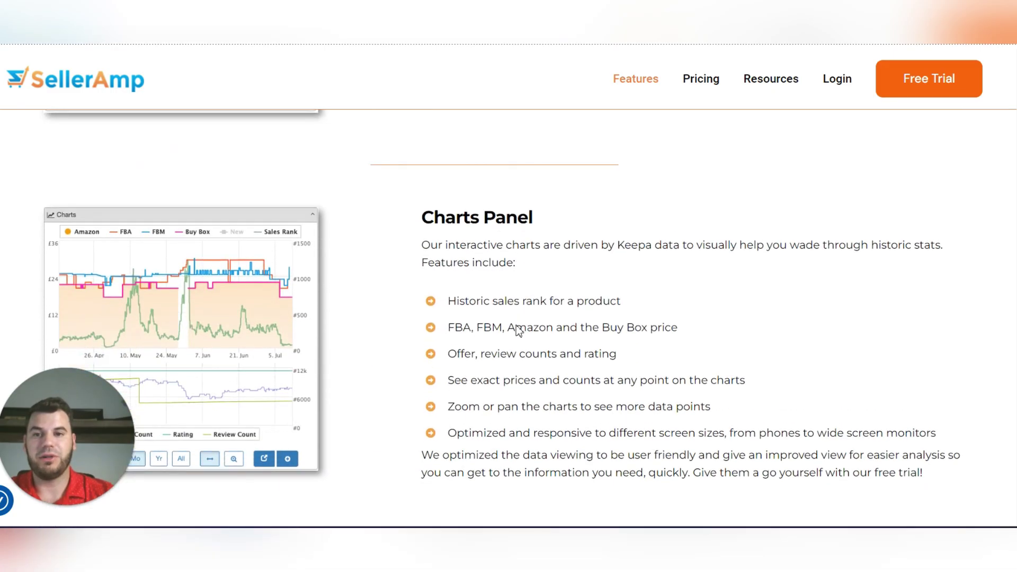
{"action": "scroll", "coordinate": [324, 205], "scroll_direction": "up", "scroll_amount": 2}
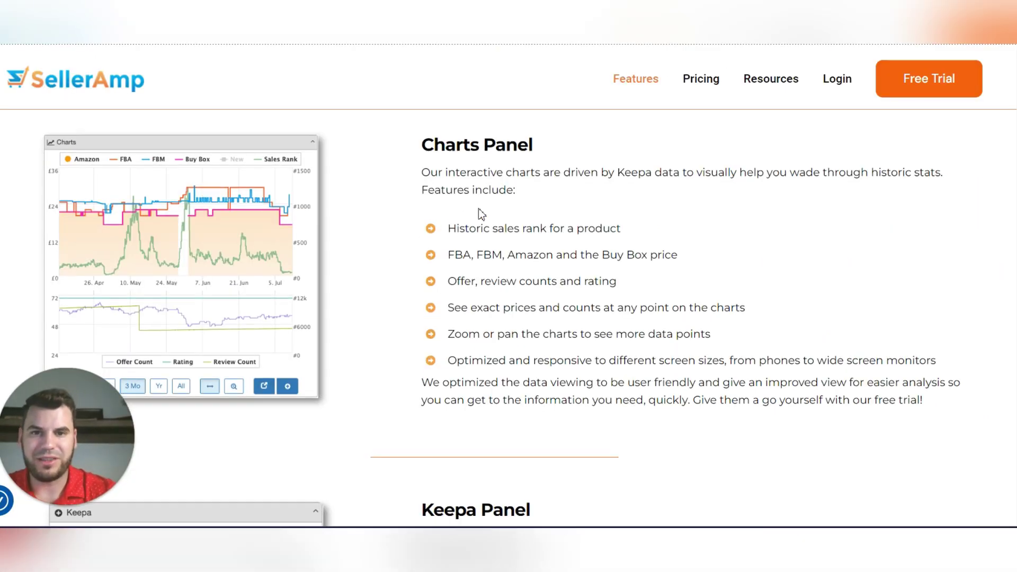
Read the Keepa Panel, Notes & Tags Panel, and Google Sheets Panel & Export sections
{"action": "scroll", "coordinate": [601, 197], "scroll_direction": "down", "scroll_amount": 7}
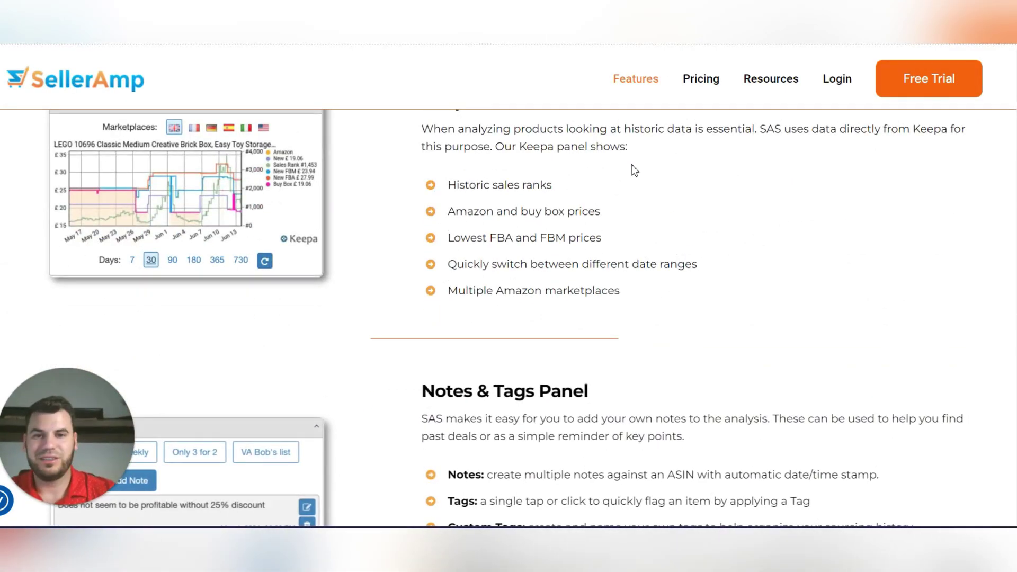
{"action": "scroll", "coordinate": [631, 170], "scroll_direction": "down", "scroll_amount": 4}
{"action": "scroll", "coordinate": [400, 223], "scroll_direction": "up", "scroll_amount": 5}
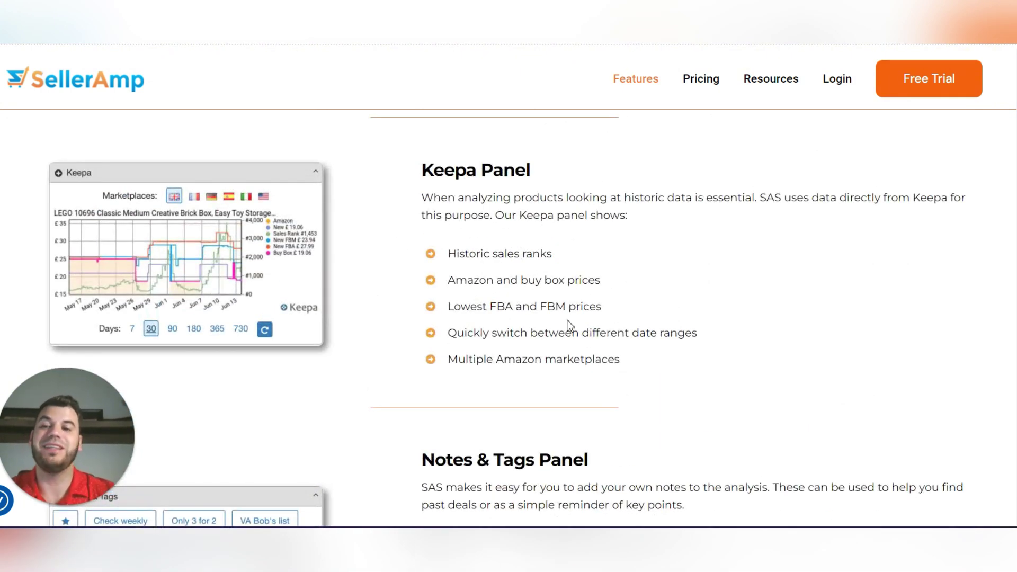
{"action": "scroll", "coordinate": [574, 314], "scroll_direction": "down", "scroll_amount": 6}
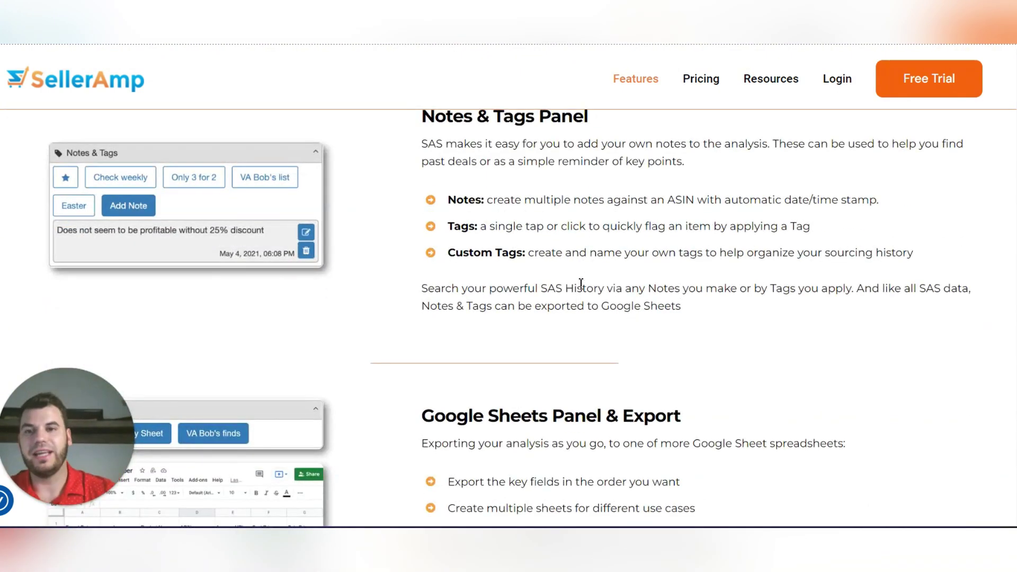
{"action": "scroll", "coordinate": [371, 223], "scroll_direction": "up", "scroll_amount": 3}
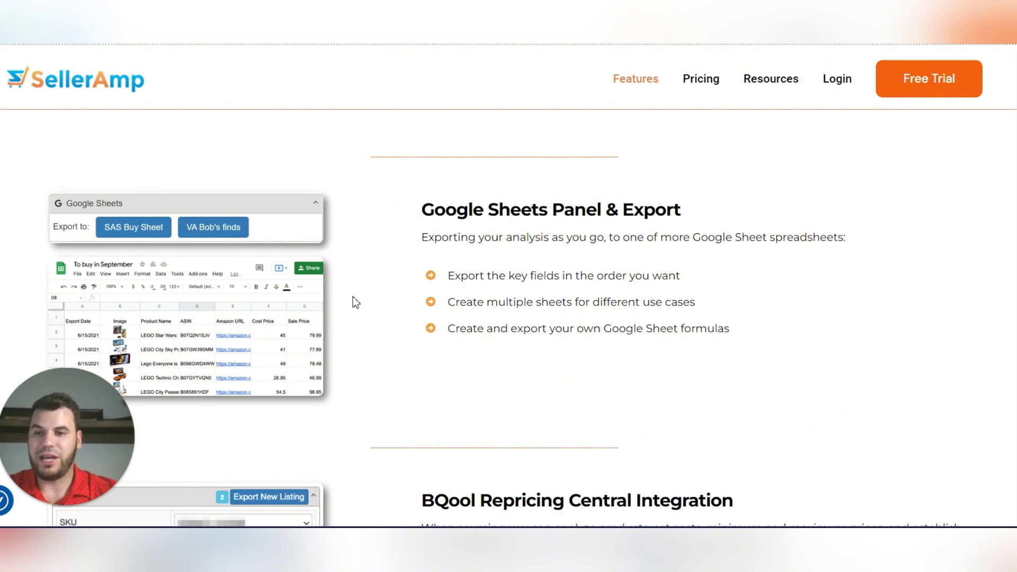
{"action": "scroll", "coordinate": [353, 301], "scroll_direction": "down", "scroll_amount": 1}
{"action": "scroll", "coordinate": [361, 298], "scroll_direction": "up", "scroll_amount": 1}
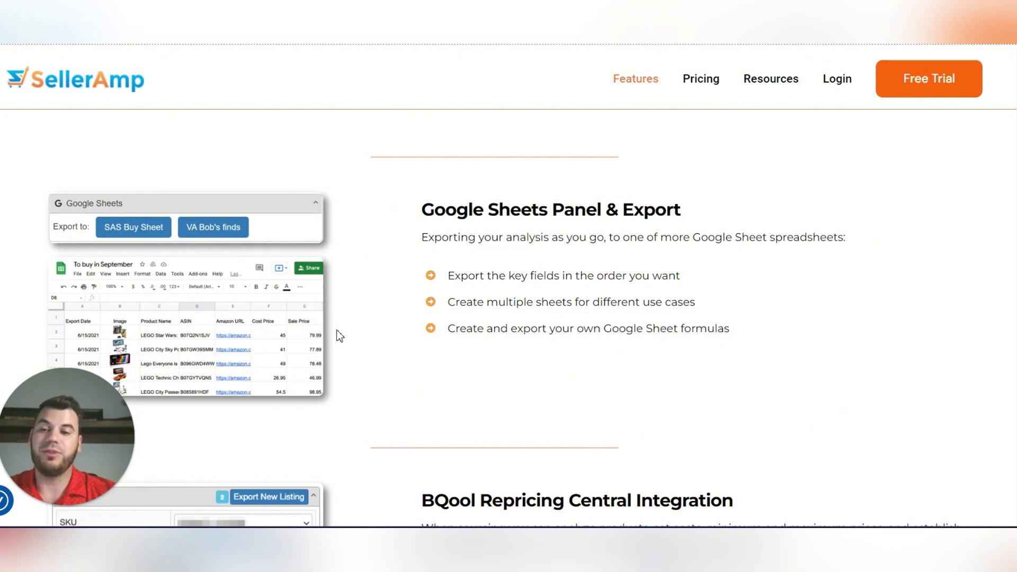
Examine the feature sections from BQool Repricing Central Integration through Lookup Details, Arbitrage Hero Reverse Search, and Discounts
{"action": "scroll", "coordinate": [560, 295], "scroll_direction": "down", "scroll_amount": 5}
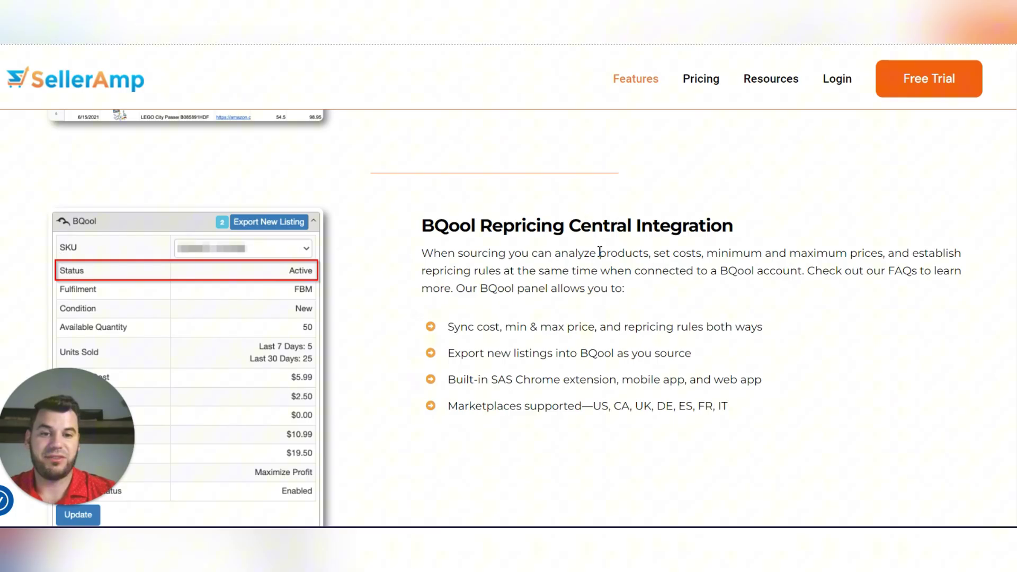
{"action": "scroll", "coordinate": [602, 248], "scroll_direction": "down", "scroll_amount": 9}
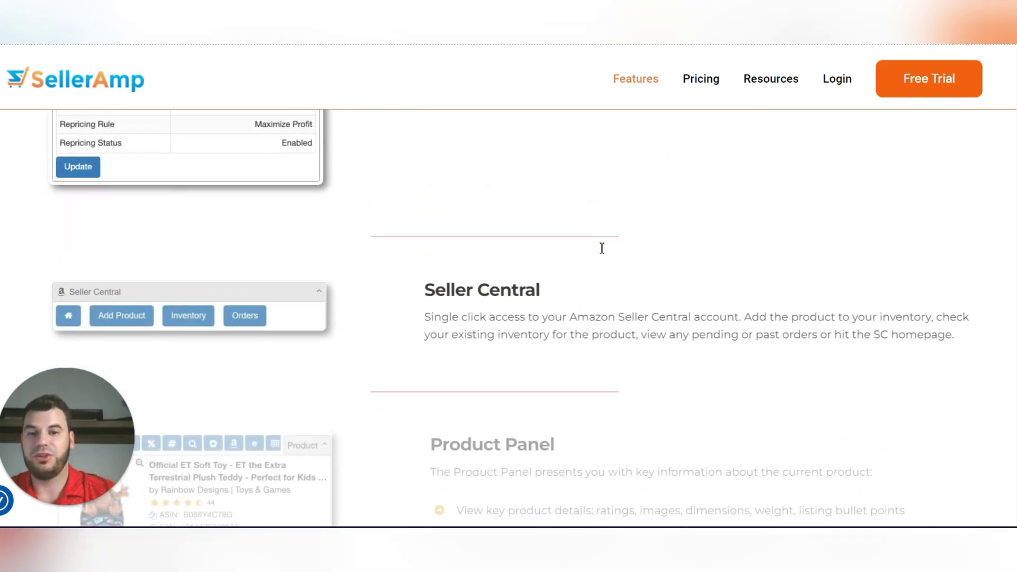
{"action": "scroll", "coordinate": [541, 270], "scroll_direction": "down", "scroll_amount": 8}
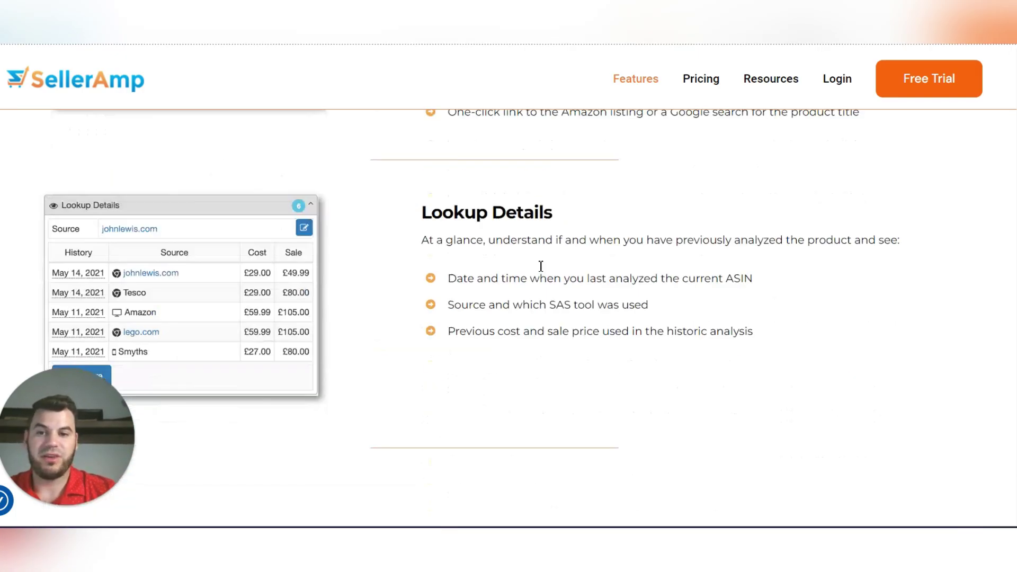
{"action": "scroll", "coordinate": [655, 228], "scroll_direction": "down", "scroll_amount": 8}
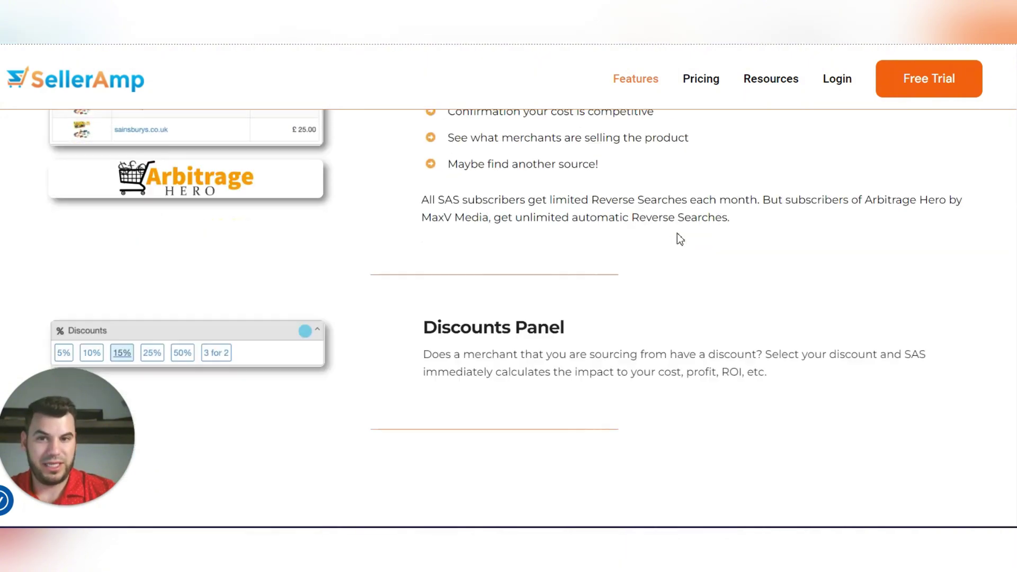
{"action": "scroll", "coordinate": [678, 239], "scroll_direction": "up", "scroll_amount": 3}
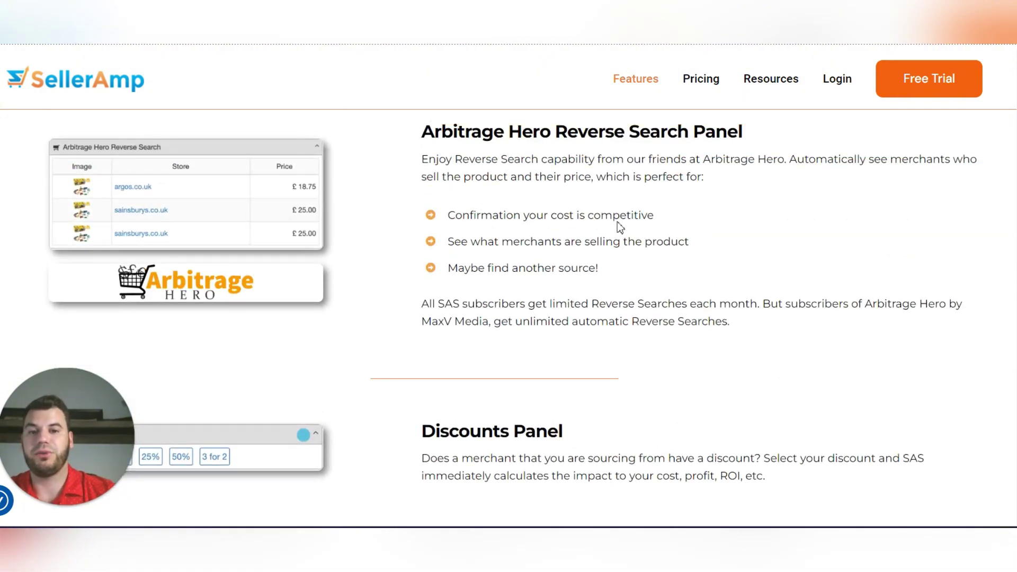
{"action": "scroll", "coordinate": [617, 223], "scroll_direction": "down", "scroll_amount": 3}
Read the remaining feature sections from eBay and European Marketplaces down to the VAT Settings Panel
{"action": "scroll", "coordinate": [617, 223], "scroll_direction": "down", "scroll_amount": 6}
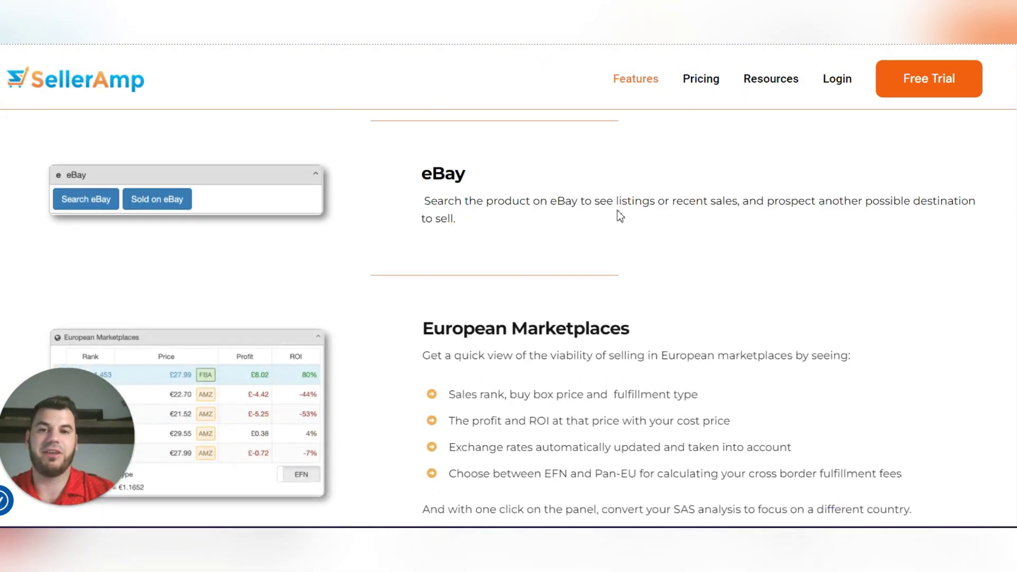
{"action": "scroll", "coordinate": [562, 250], "scroll_direction": "down", "scroll_amount": 6}
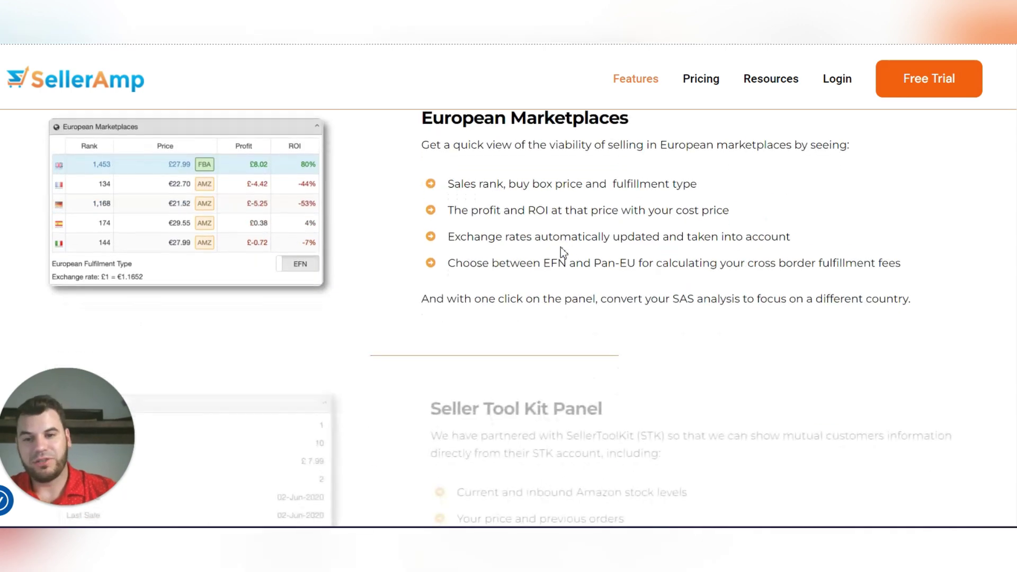
{"action": "scroll", "coordinate": [564, 247], "scroll_direction": "down", "scroll_amount": 5}
{"action": "scroll", "coordinate": [564, 247], "scroll_direction": "down", "scroll_amount": 2}
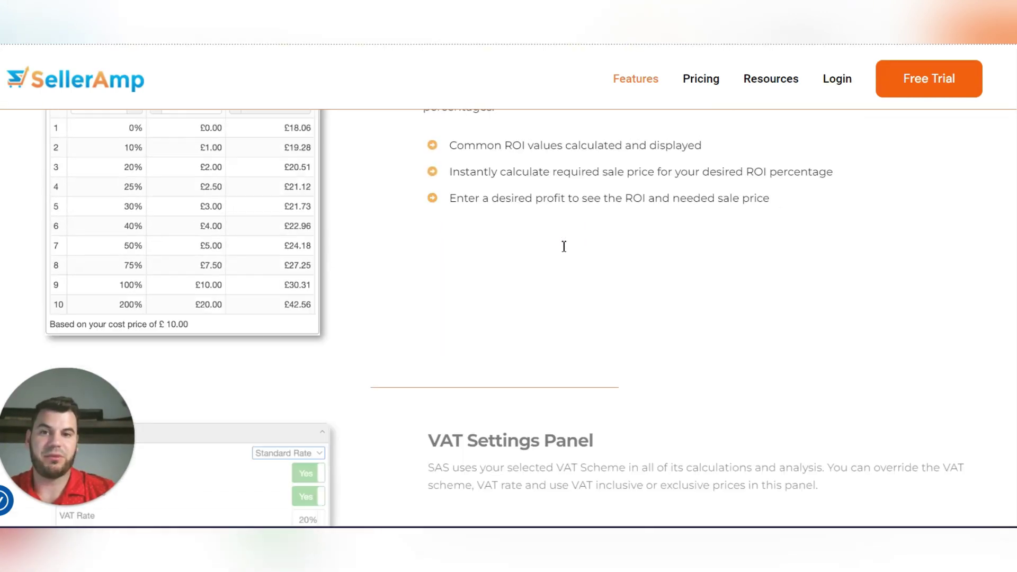
{"action": "scroll", "coordinate": [563, 245], "scroll_direction": "up", "scroll_amount": 2}
{"action": "scroll", "coordinate": [563, 245], "scroll_direction": "down", "scroll_amount": 6}
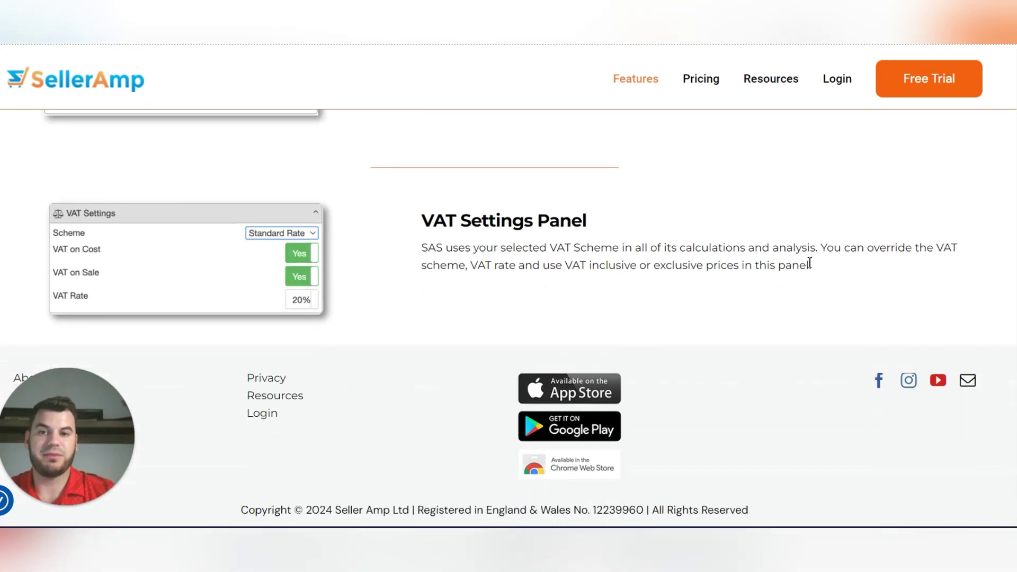
Open the SAS web app through the site's login link and highlight the note about getting the Chrome Extension
{"action": "left_click_drag", "start_coordinate": [1013, 477], "coordinate": [1010, 114]}
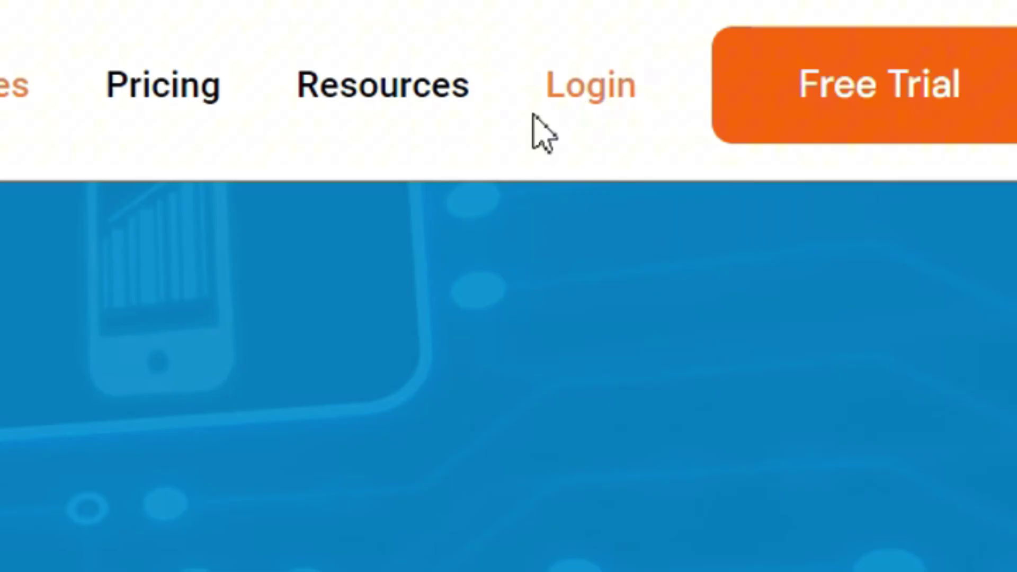
{"action": "left_click", "coordinate": [838, 82]}
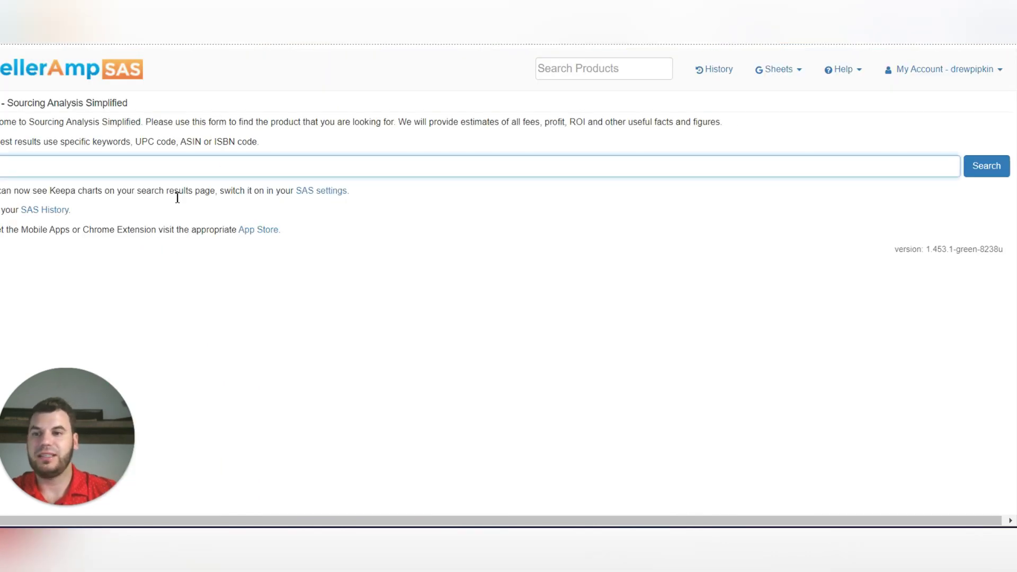
{"action": "left_click", "coordinate": [58, 251]}
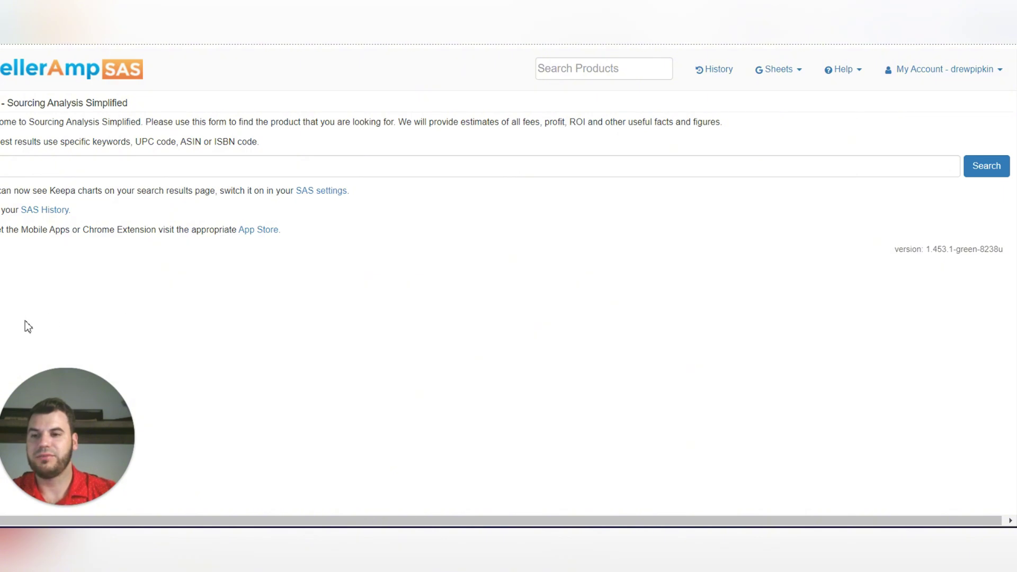
{"action": "left_click_drag", "start_coordinate": [72, 234], "coordinate": [197, 233]}
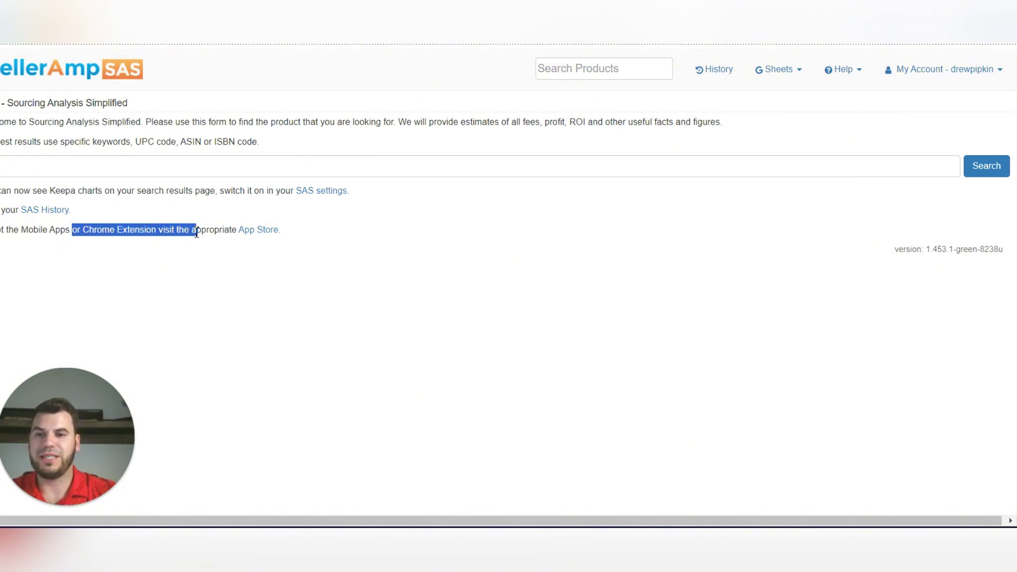
{"action": "left_click", "coordinate": [295, 232]}
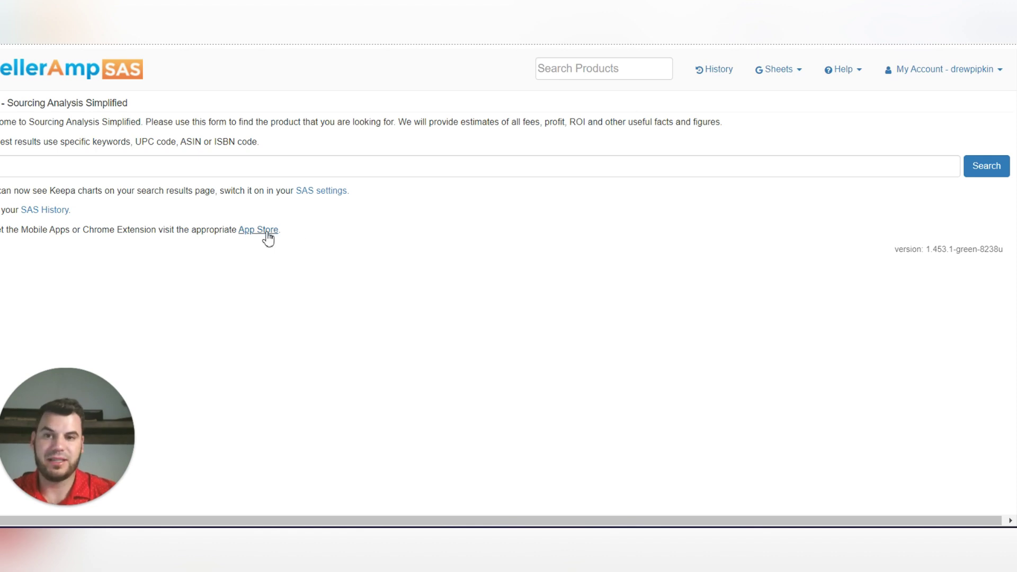
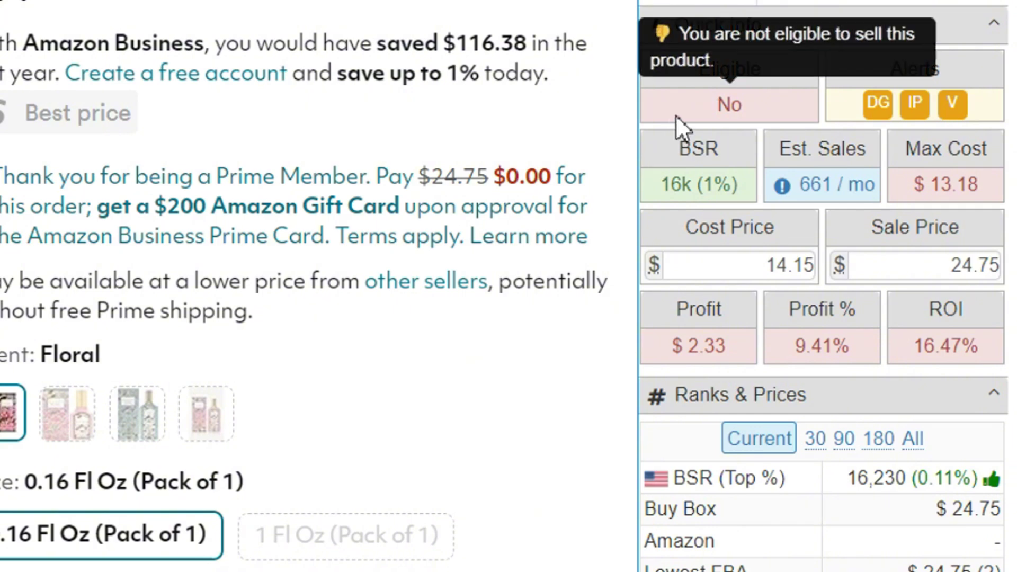
Review the SAS extension's panels on the Gucci Flora Amazon listing, from Quick Info through the charts, offers, and Lookup Details
{"action": "scroll", "coordinate": [835, 114], "scroll_direction": "down", "scroll_amount": 10}
{"action": "scroll", "coordinate": [835, 87], "scroll_direction": "down", "scroll_amount": 15}
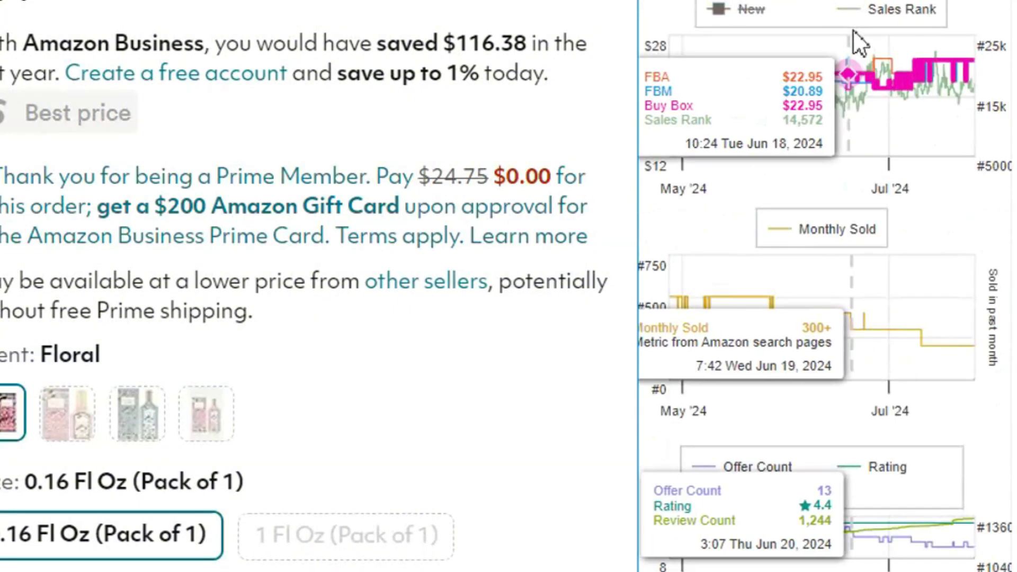
{"action": "scroll", "coordinate": [857, 28], "scroll_direction": "down", "scroll_amount": 9}
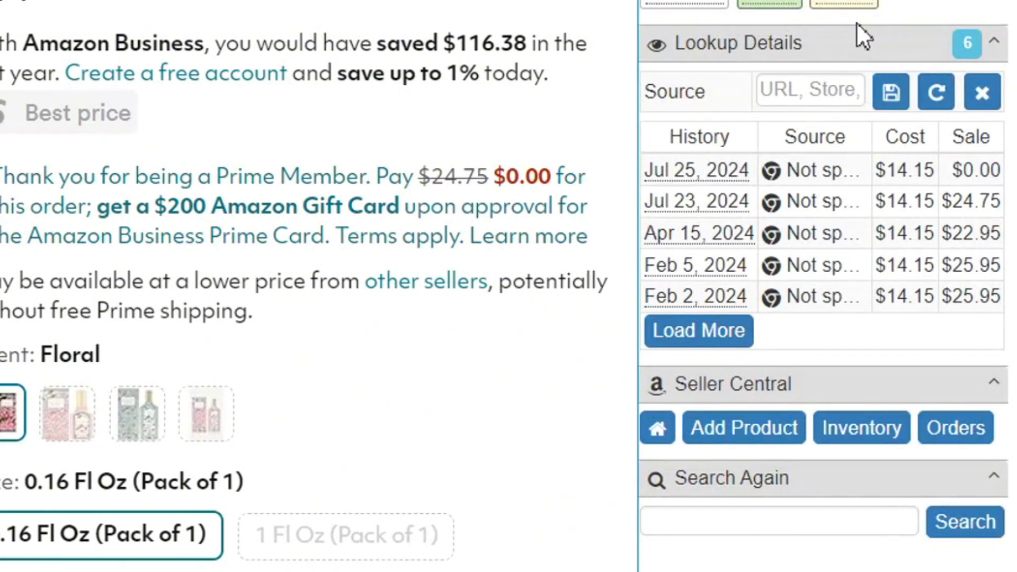
{"action": "scroll", "coordinate": [869, 28], "scroll_direction": "up", "scroll_amount": 20}
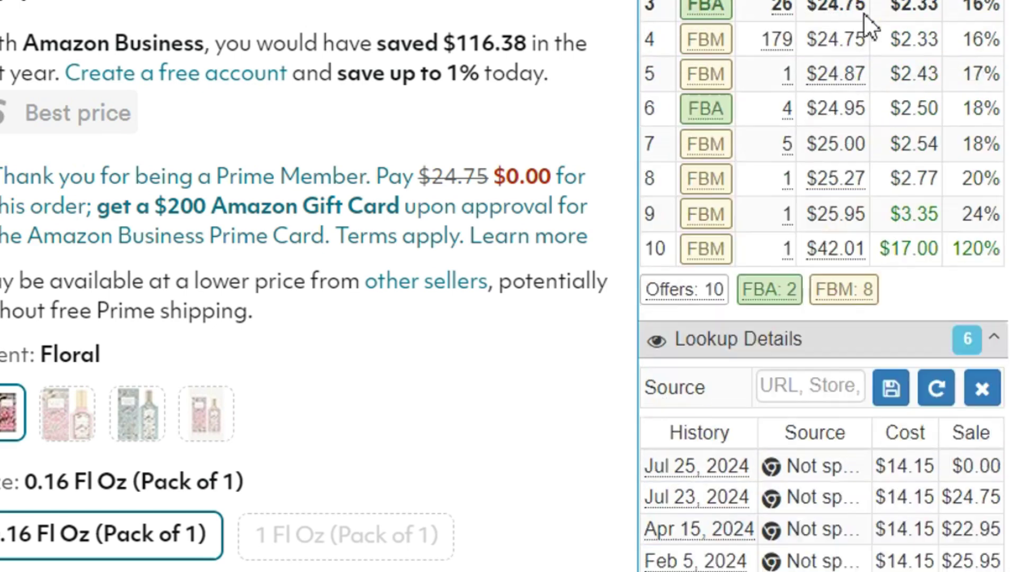
{"action": "scroll", "coordinate": [864, 11], "scroll_direction": "up", "scroll_amount": 20}
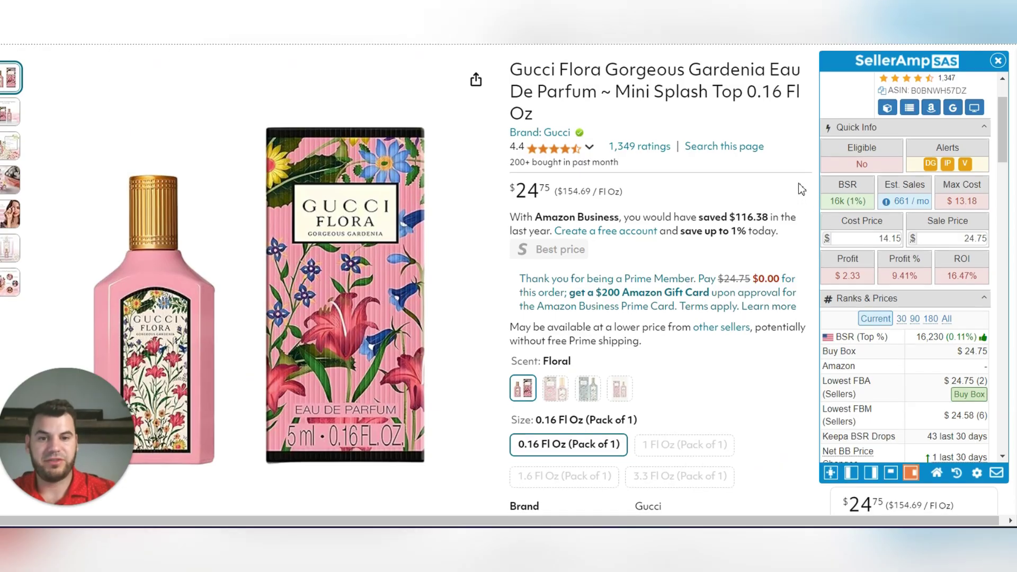
Examine the Gucci Flora listing's product details and Keepa price history chart, and return to the SAS Quick Info figures
{"action": "scroll", "coordinate": [801, 190], "scroll_direction": "down", "scroll_amount": 3}
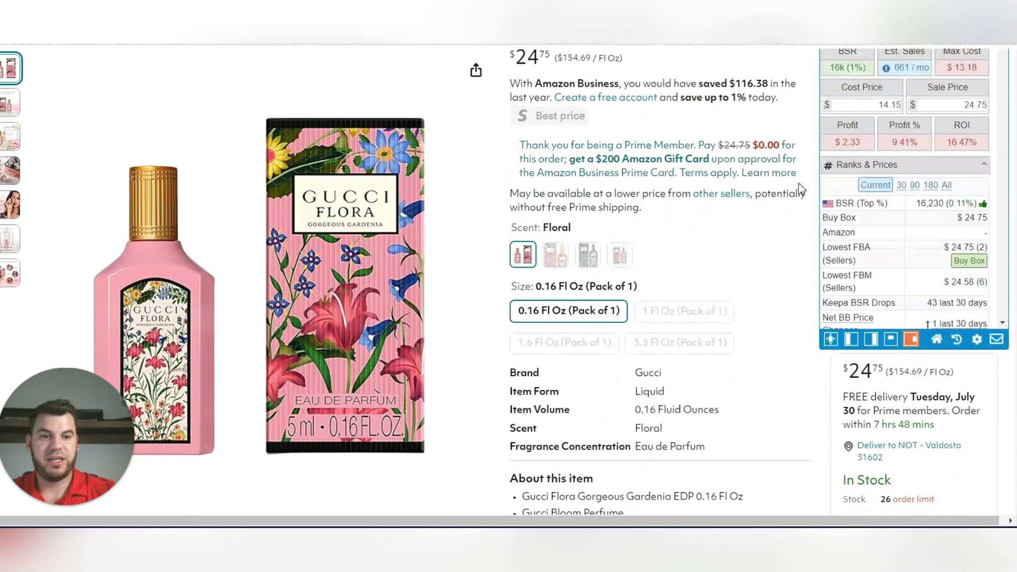
{"action": "scroll", "coordinate": [800, 185], "scroll_direction": "down", "scroll_amount": 10}
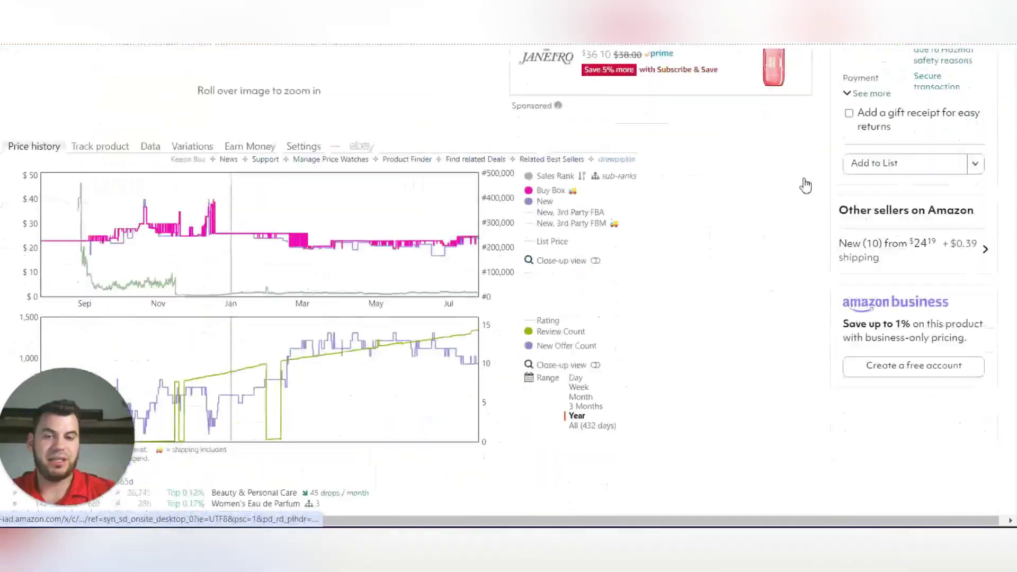
{"action": "scroll", "coordinate": [763, 177], "scroll_direction": "down", "scroll_amount": 2}
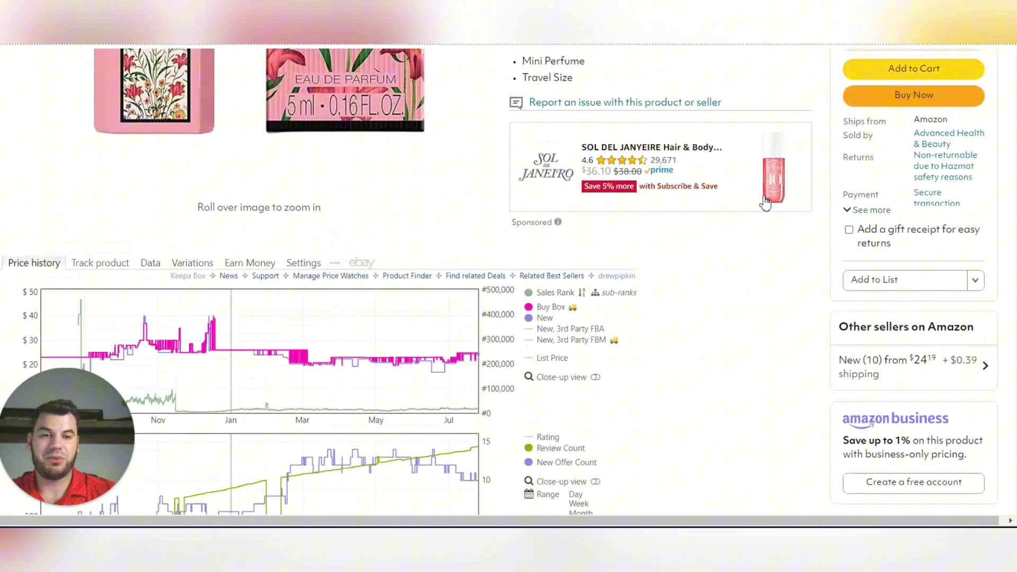
{"action": "scroll", "coordinate": [782, 207], "scroll_direction": "up", "scroll_amount": 3}
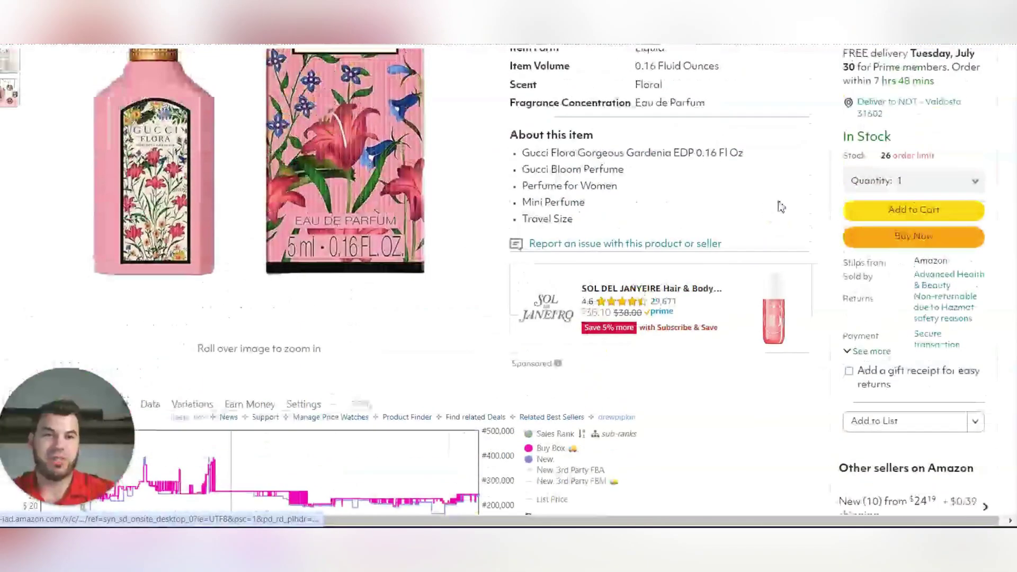
{"action": "scroll", "coordinate": [782, 207], "scroll_direction": "up", "scroll_amount": 7}
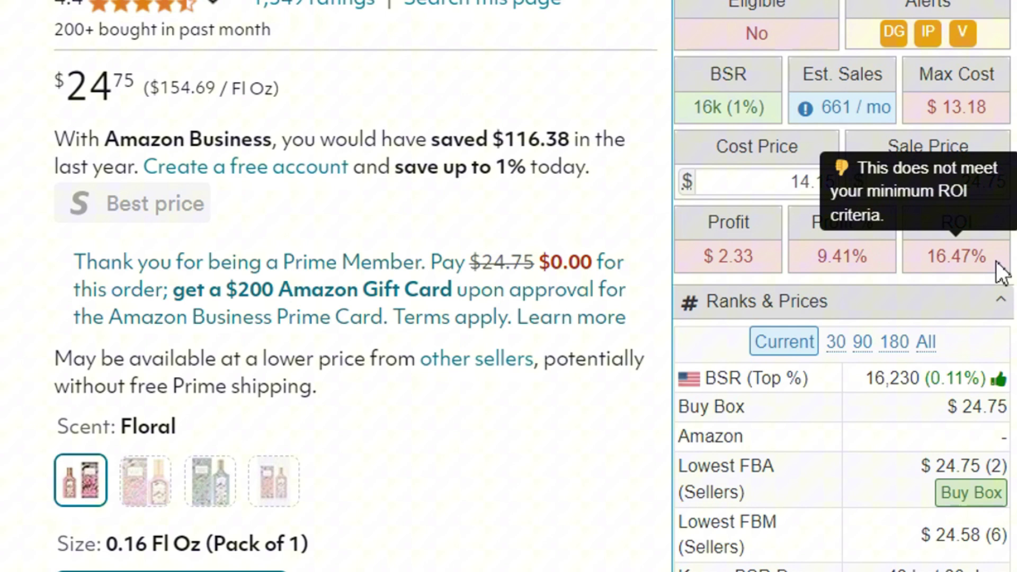
Check the ROI and profit figures in Quick Info against the minimum sourcing criteria
{"action": "left_click_drag", "start_coordinate": [981, 212], "coordinate": [936, 210]}
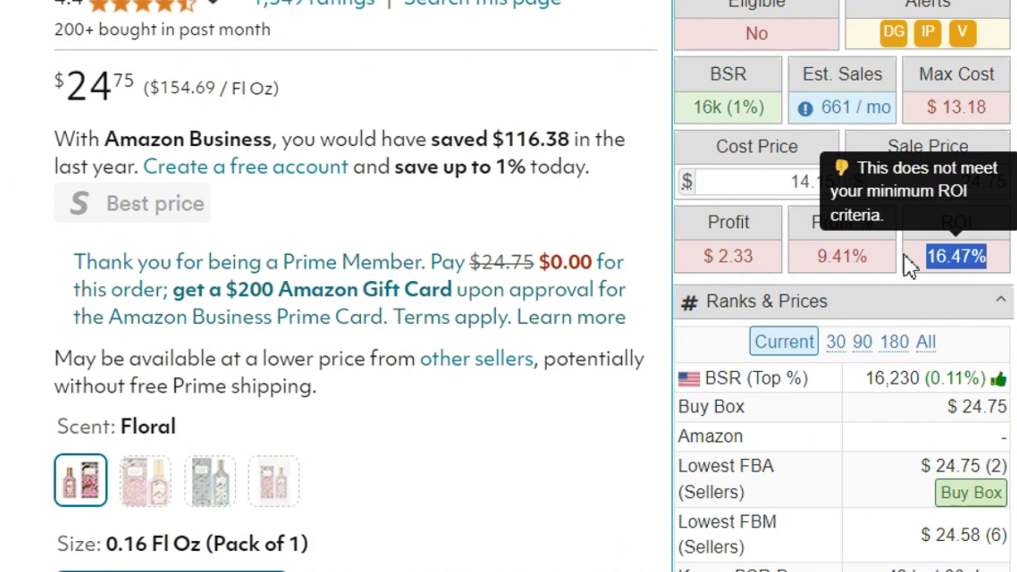
{"action": "left_click", "coordinate": [904, 254]}
{"action": "left_click_drag", "start_coordinate": [696, 255], "coordinate": [769, 255]}
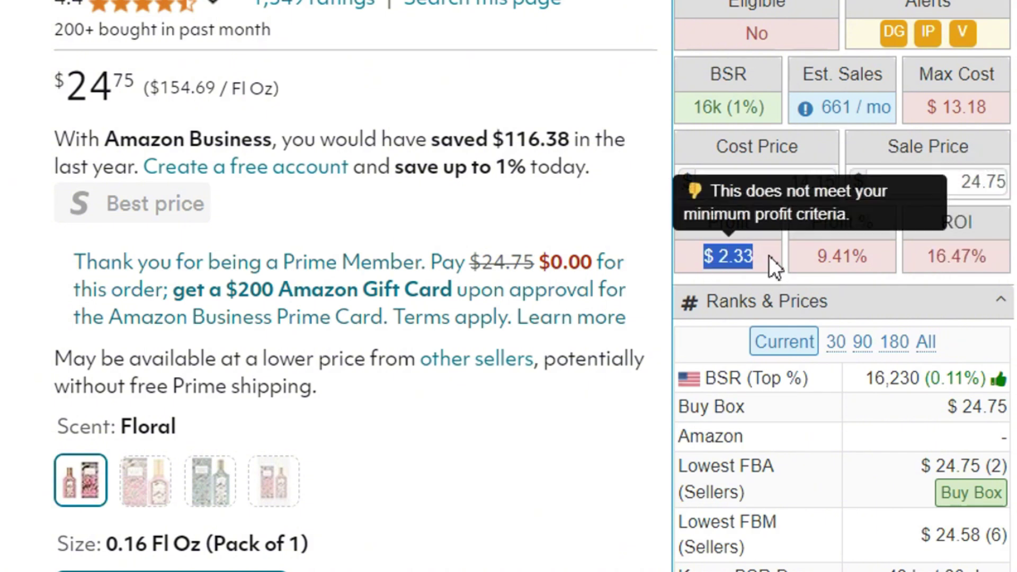
{"action": "left_click", "coordinate": [754, 258]}
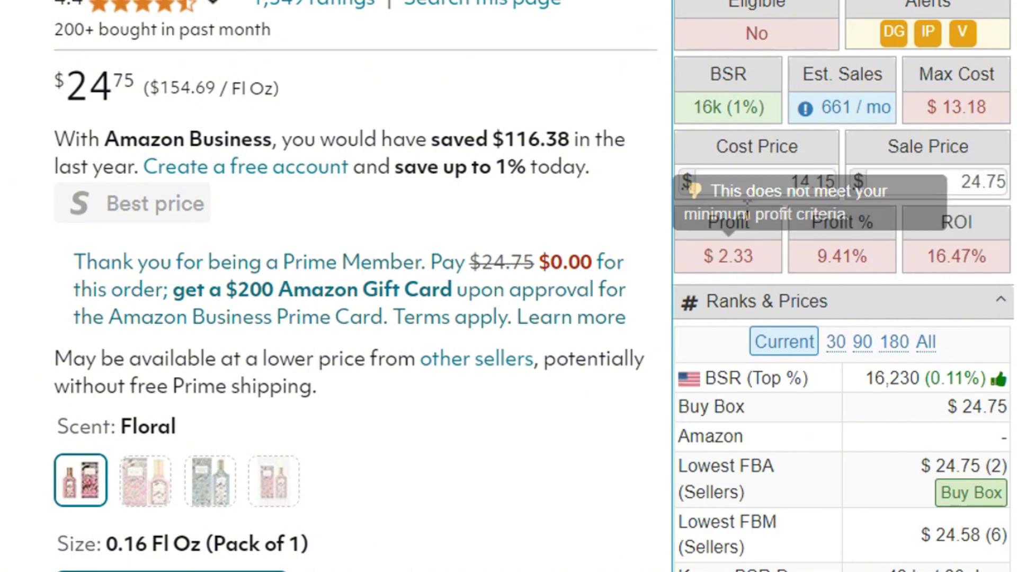
Set the product's cost price to $12.00 and check the recalculated ROI and profit
{"action": "double_click", "coordinate": [761, 173]}
{"action": "key", "text": "Down"}
{"action": "type", "text": "12"}
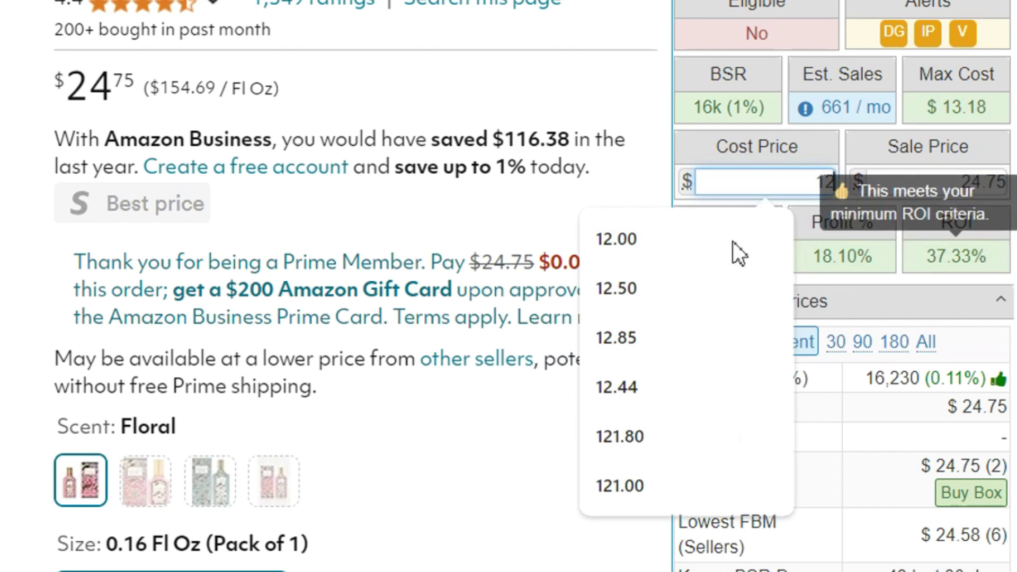
{"action": "left_click", "coordinate": [613, 74]}
{"action": "left_click_drag", "start_coordinate": [1004, 262], "coordinate": [946, 267]}
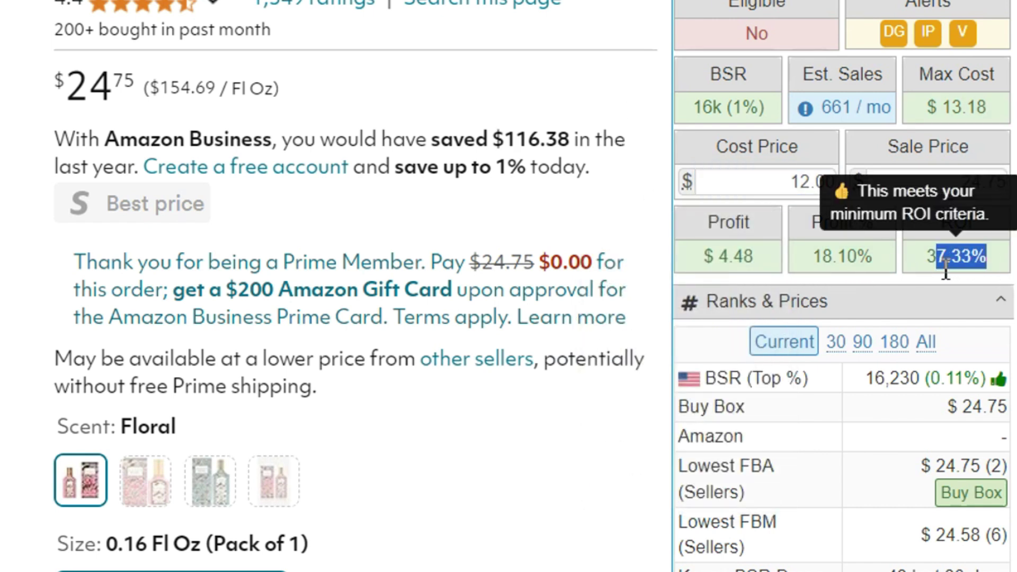
{"action": "left_click", "coordinate": [925, 265]}
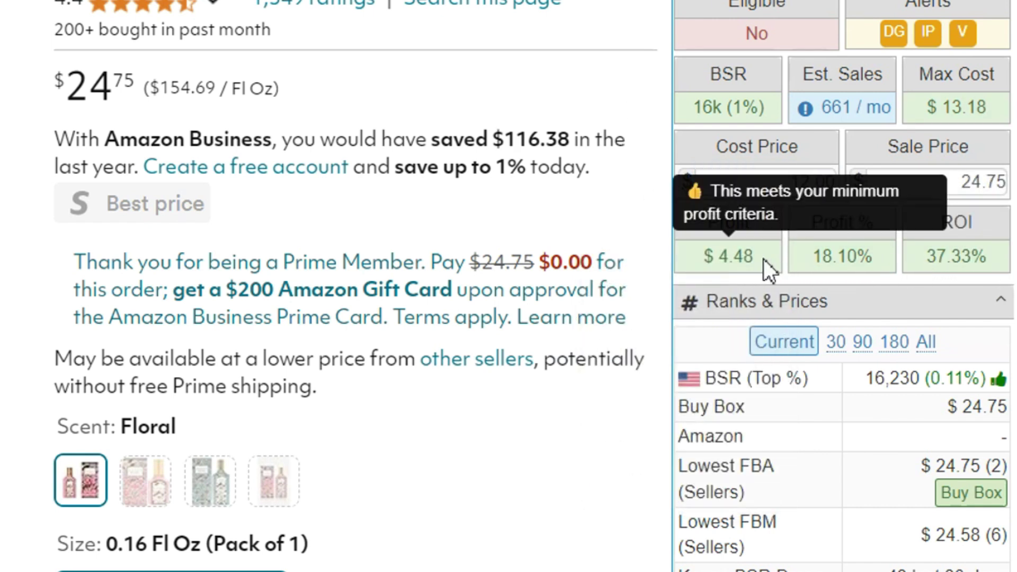
Set the sale price to $23.00 and check the recalculated profit and ROI against the minimum sourcing criteria
{"action": "left_click", "coordinate": [707, 263]}
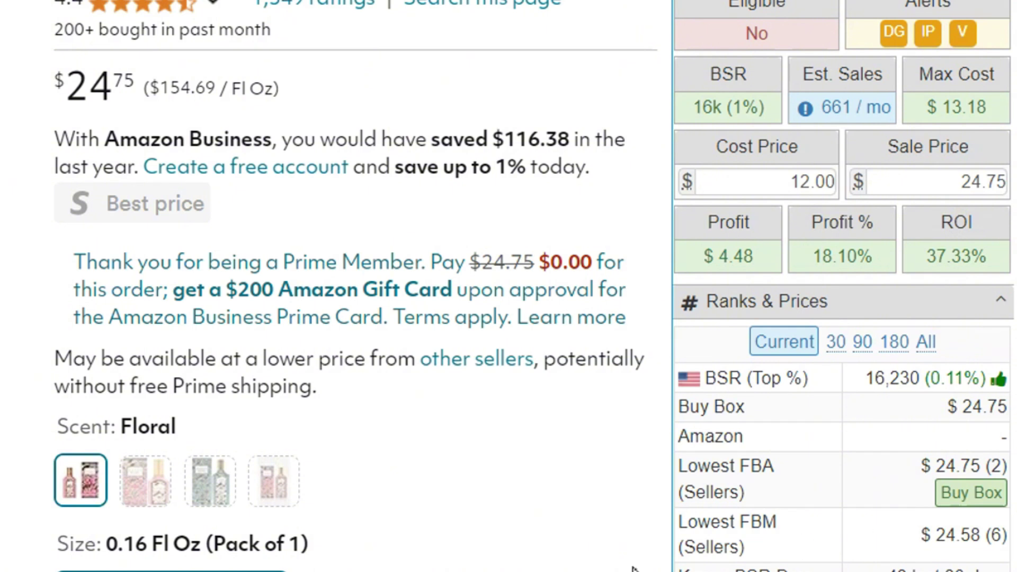
{"action": "double_click", "coordinate": [956, 184]}
{"action": "type", "text": "23"}
{"action": "left_click", "coordinate": [563, 532]}
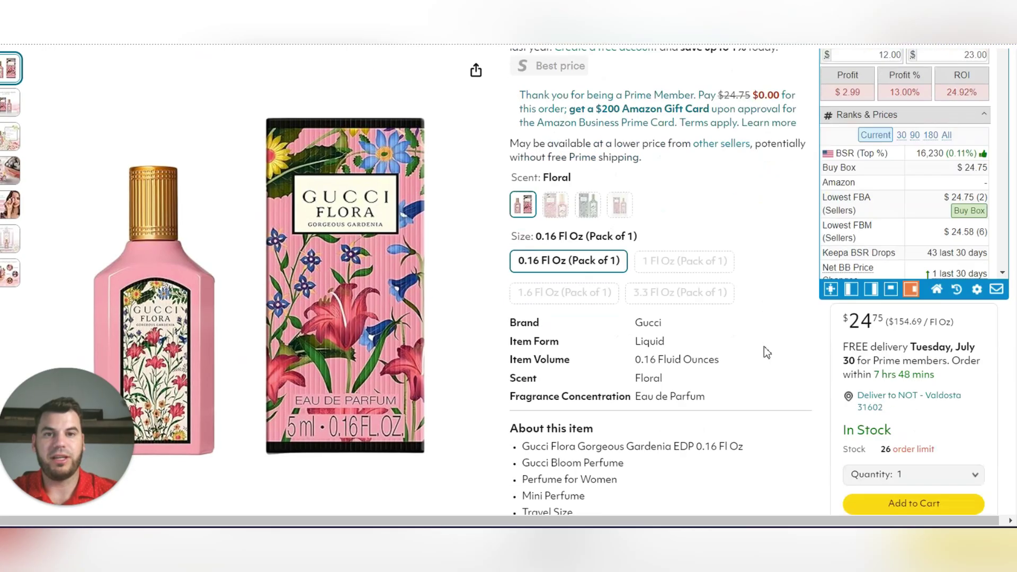
{"action": "scroll", "coordinate": [767, 353], "scroll_direction": "down", "scroll_amount": 10}
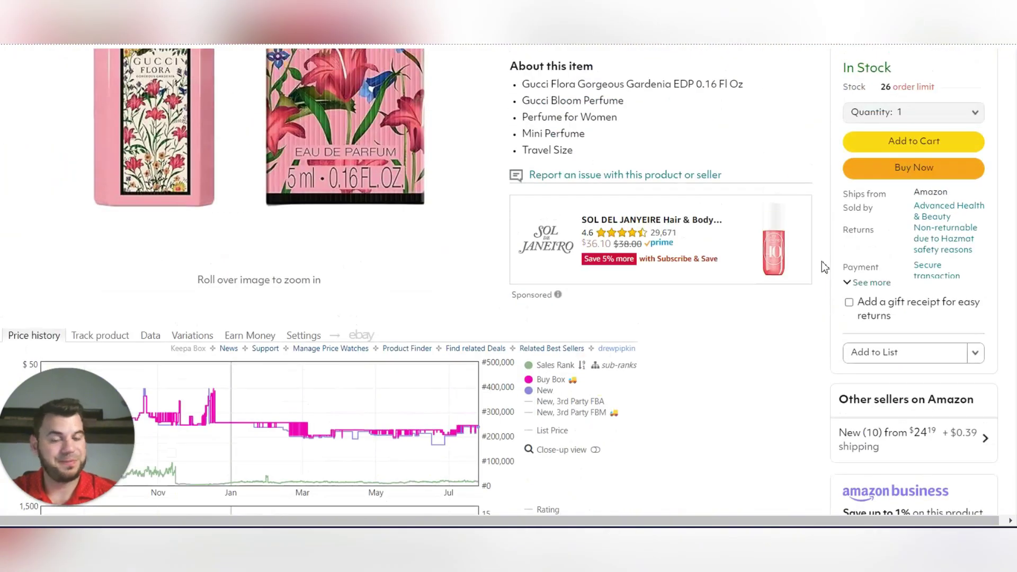
{"action": "scroll", "coordinate": [825, 267], "scroll_direction": "up", "scroll_amount": 7}
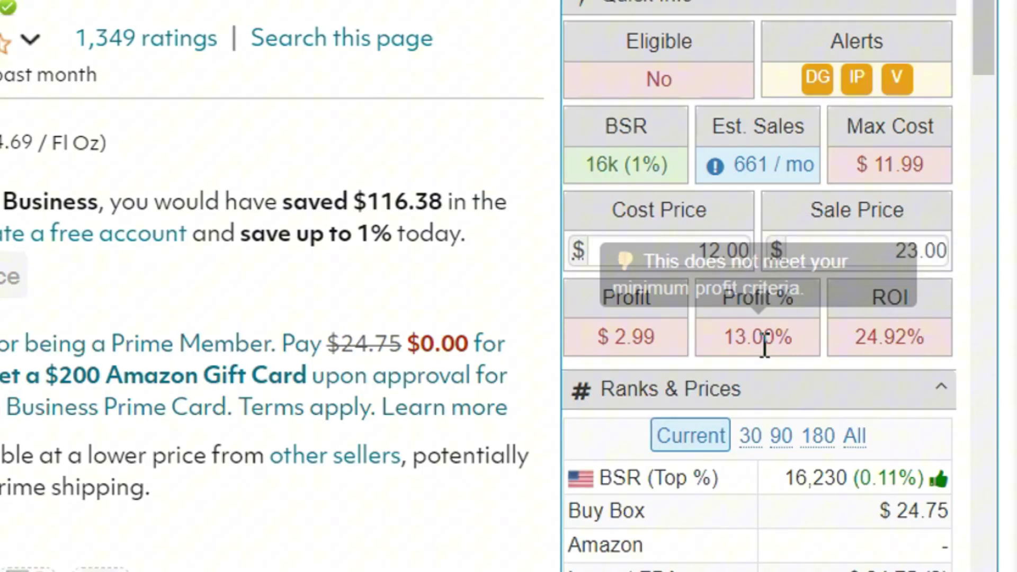
{"action": "mouse_move", "coordinate": [984, 212]}
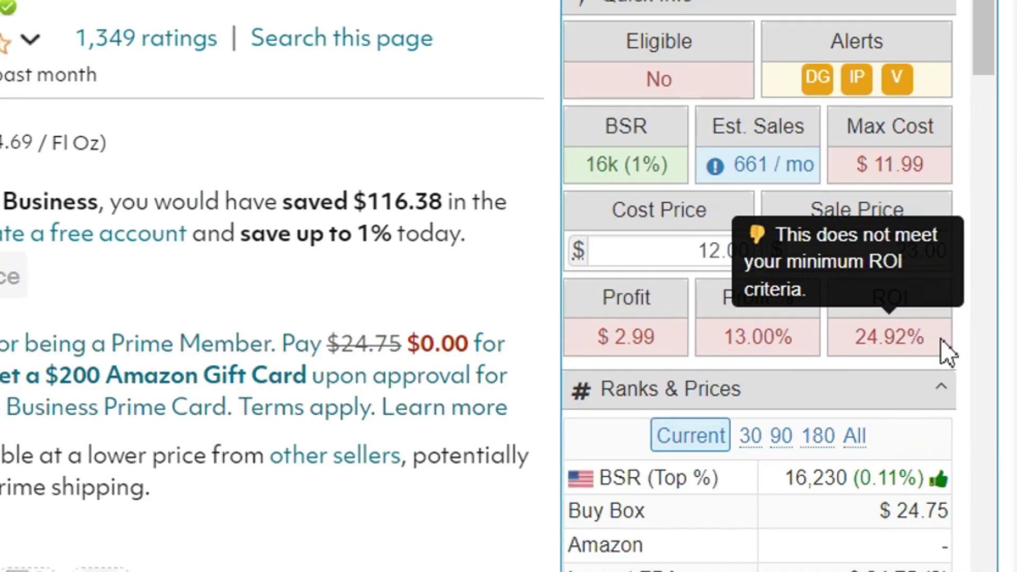
Set the product's cost price to $10.00 and check its profit, ROI and eligibility in Quick Info
{"action": "left_click", "coordinate": [672, 254]}
{"action": "type", "text": "1"}
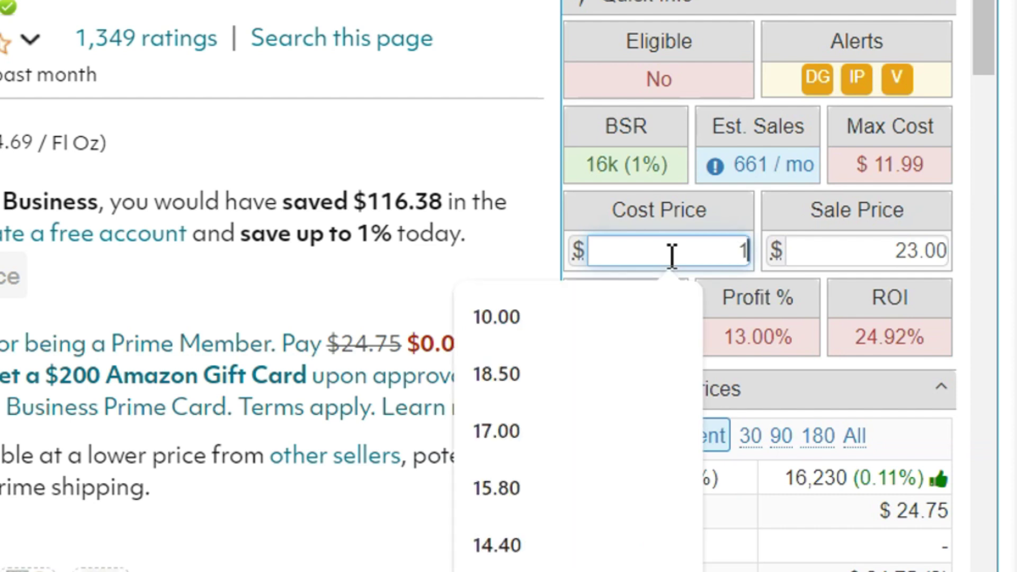
{"action": "type", "text": "0"}
{"action": "key", "text": "Return"}
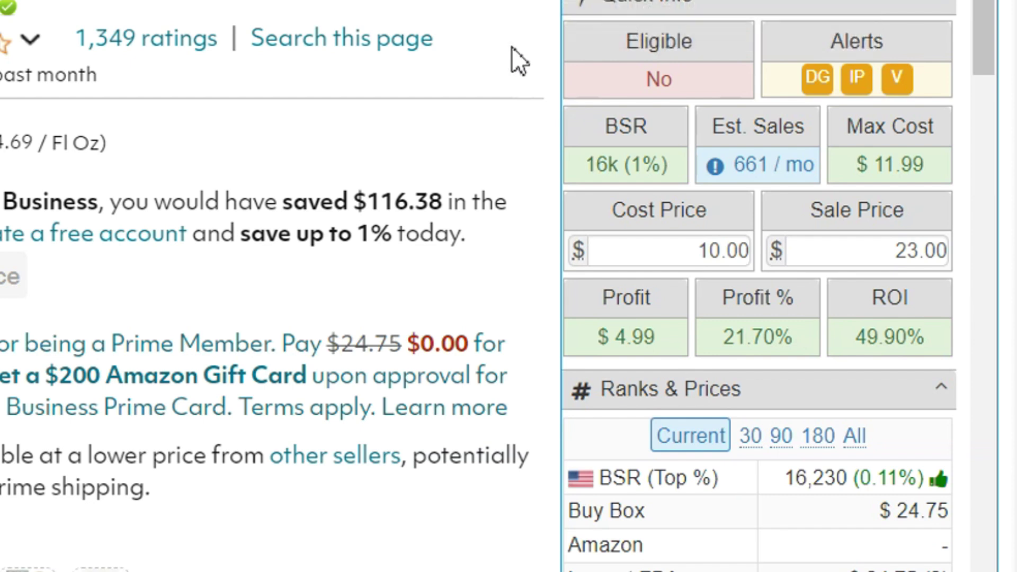
{"action": "mouse_move", "coordinate": [672, 64]}
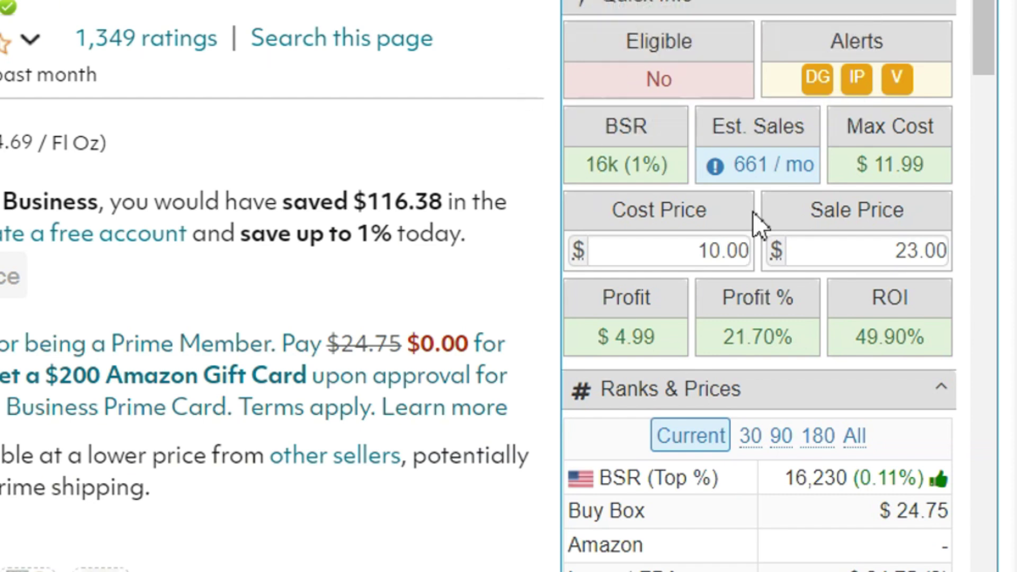
Expand the Total Fees breakdown in the Profit Calculator and examine the FBA fulfilment fee
{"action": "scroll", "coordinate": [778, 180], "scroll_direction": "up", "scroll_amount": 1}
{"action": "scroll", "coordinate": [928, 233], "scroll_direction": "up", "scroll_amount": 2}
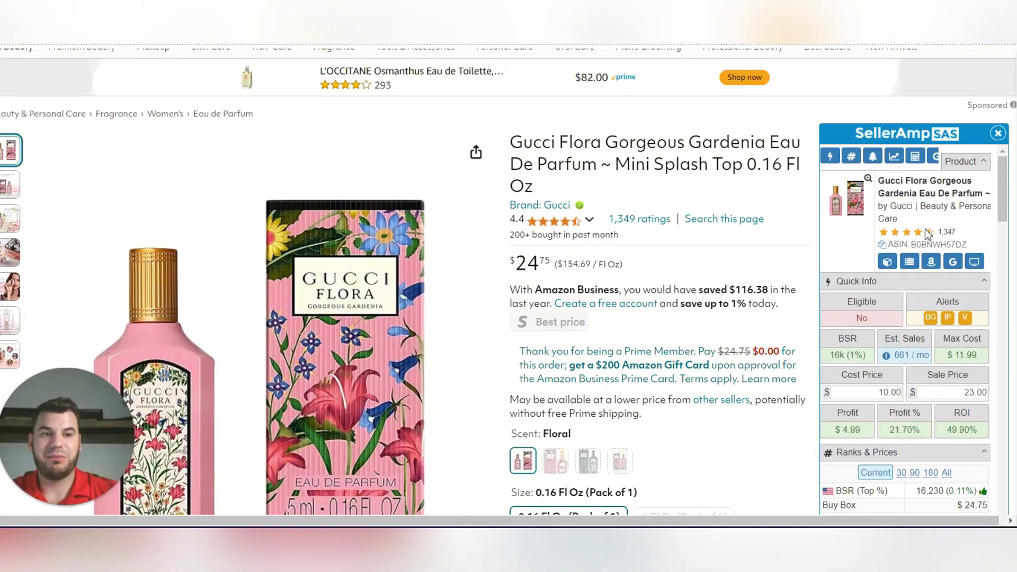
{"action": "scroll", "coordinate": [801, 194], "scroll_direction": "down", "scroll_amount": 1}
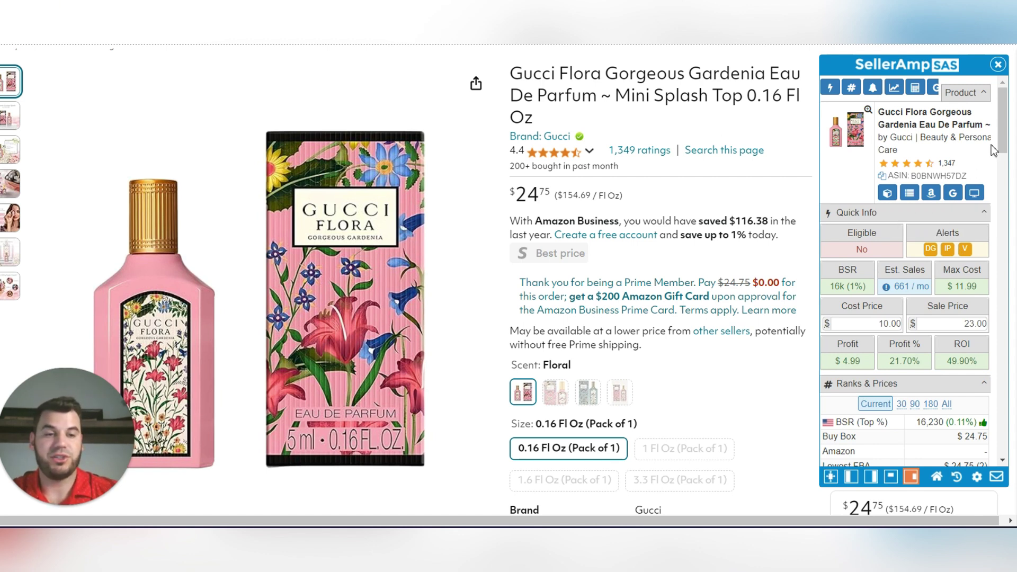
{"action": "left_click_drag", "start_coordinate": [1006, 126], "coordinate": [997, 326]}
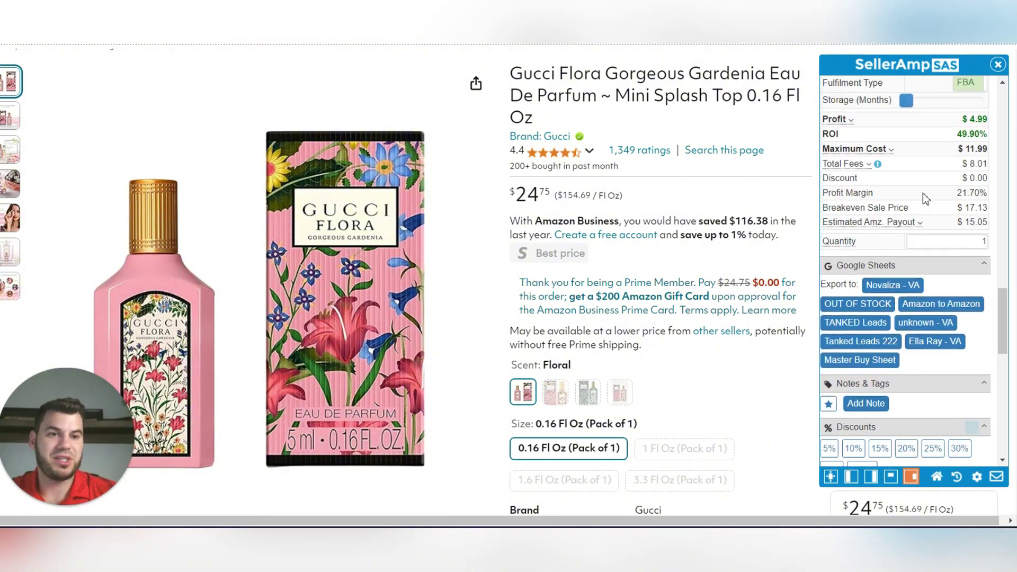
{"action": "scroll", "coordinate": [909, 183], "scroll_direction": "up", "scroll_amount": 3}
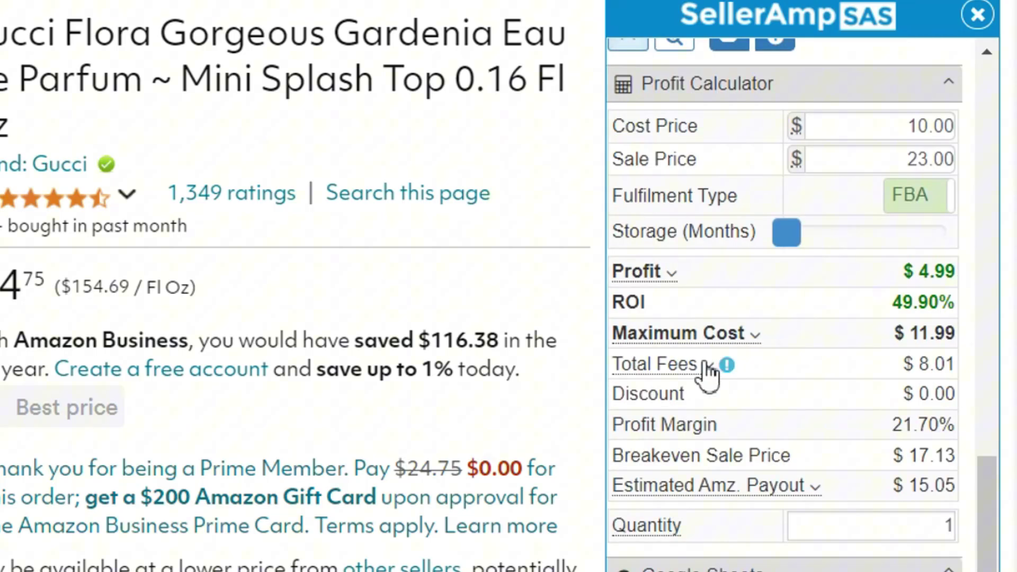
{"action": "left_click", "coordinate": [709, 365]}
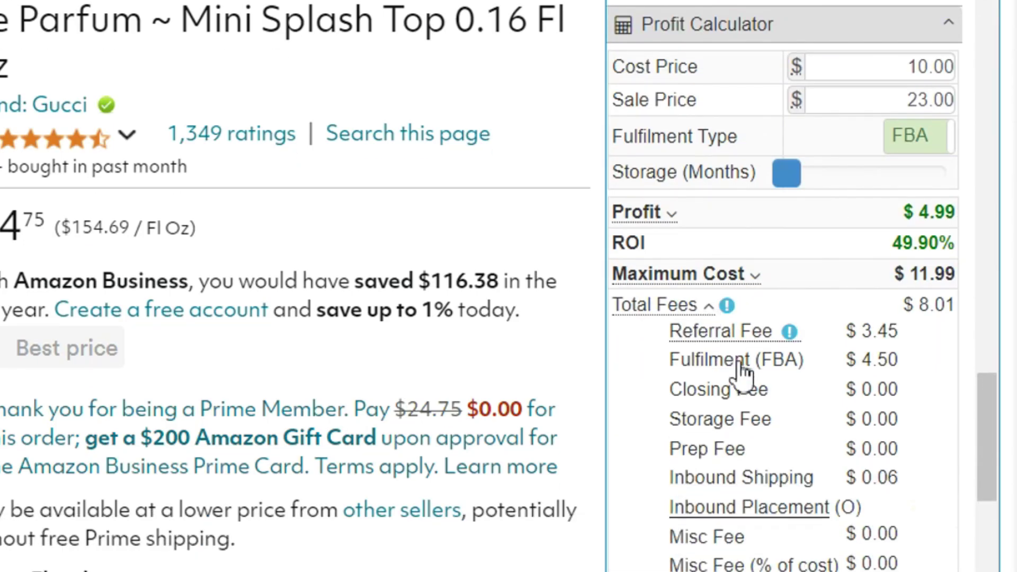
{"action": "mouse_move", "coordinate": [784, 158]}
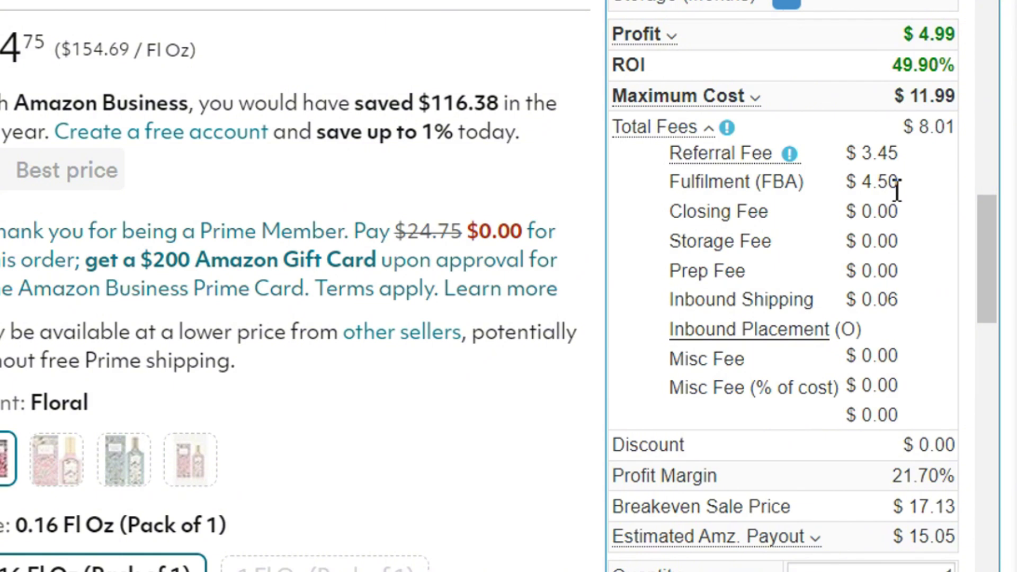
{"action": "left_click_drag", "start_coordinate": [909, 183], "coordinate": [665, 184]}
{"action": "left_click", "coordinate": [664, 184]}
Review the BQool integration on the SellerAmp features page and open the account settings in the SAS web app
{"action": "scroll", "coordinate": [799, 233], "scroll_direction": "down", "scroll_amount": 8}
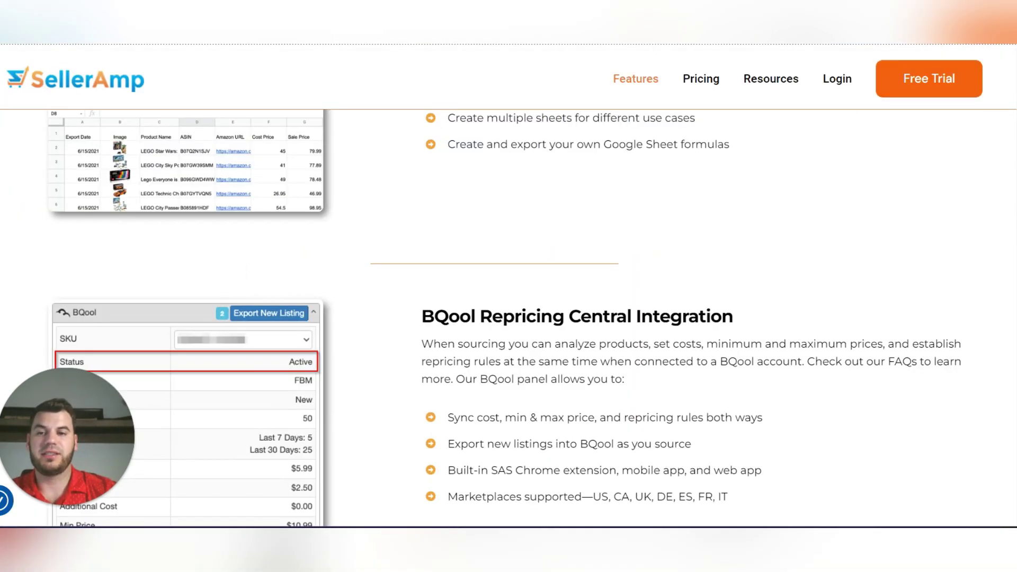
{"action": "scroll", "coordinate": [509, 318], "scroll_direction": "up", "scroll_amount": 5}
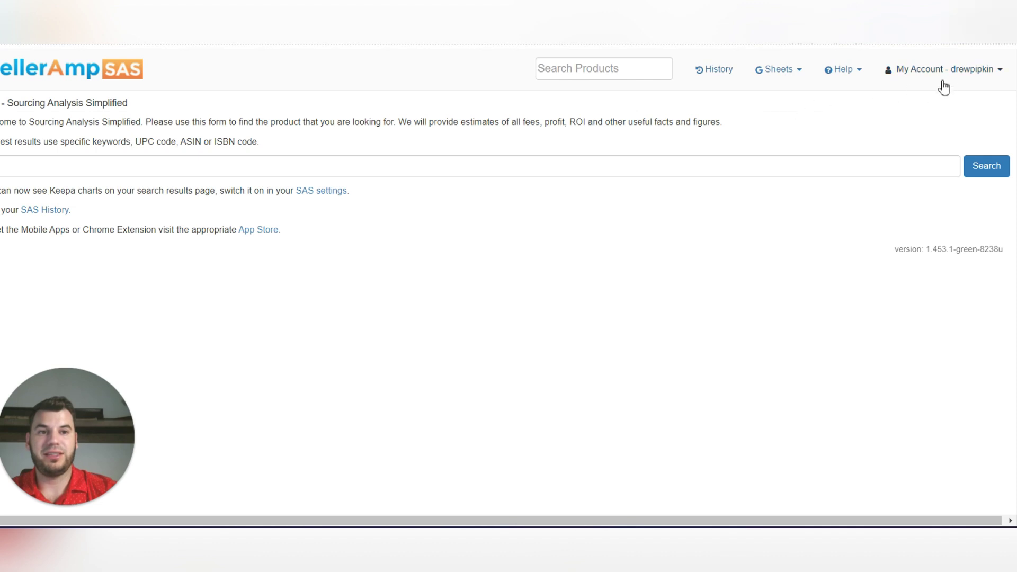
{"action": "left_click", "coordinate": [953, 75]}
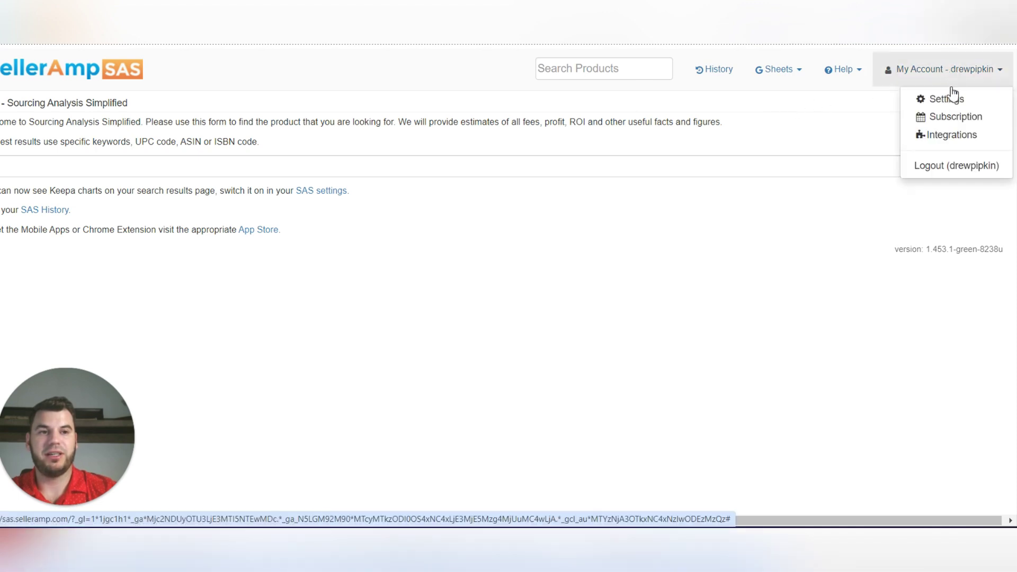
{"action": "left_click", "coordinate": [950, 100]}
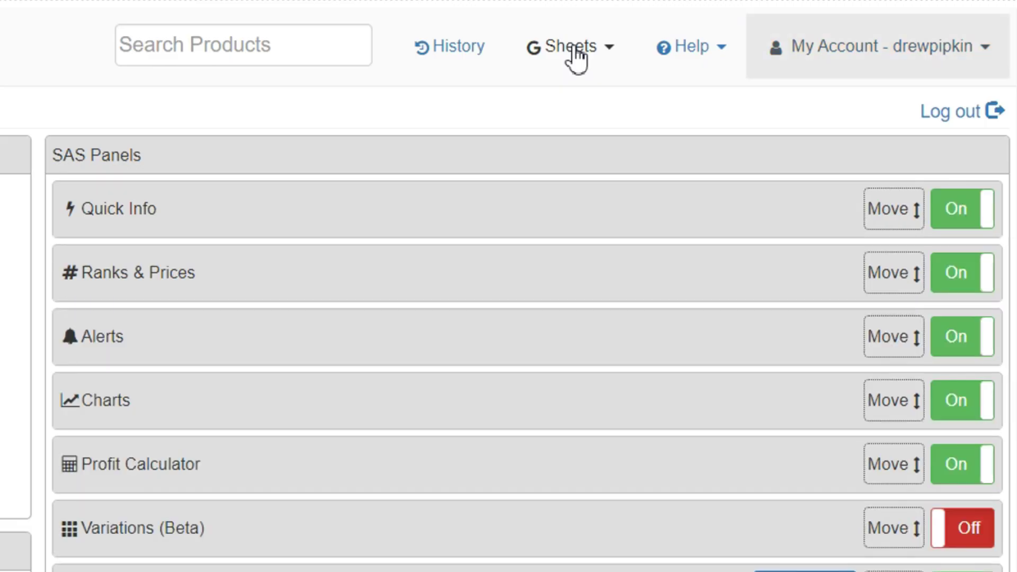
Open the Google Sheets setup, view the Master Buy Sheet's field mappings, and return to the setup page
{"action": "left_click", "coordinate": [781, 74]}
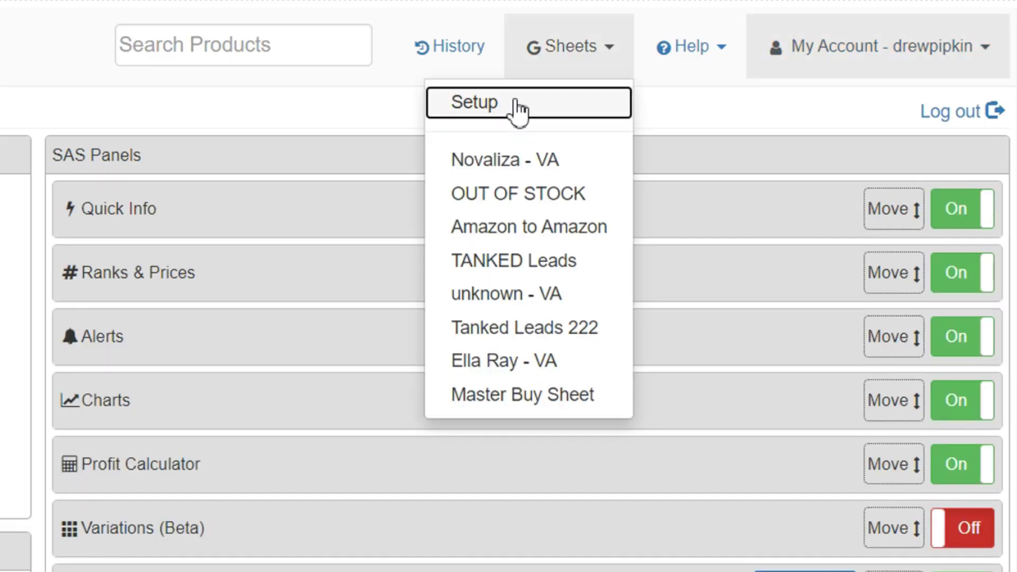
{"action": "left_click", "coordinate": [748, 97]}
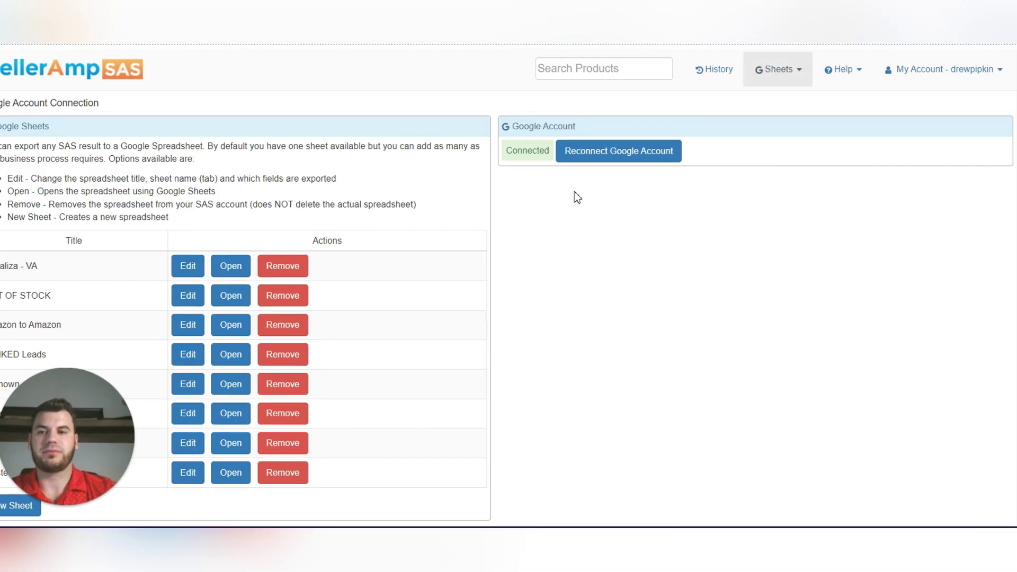
{"action": "scroll", "coordinate": [453, 225], "scroll_direction": "down", "scroll_amount": 1}
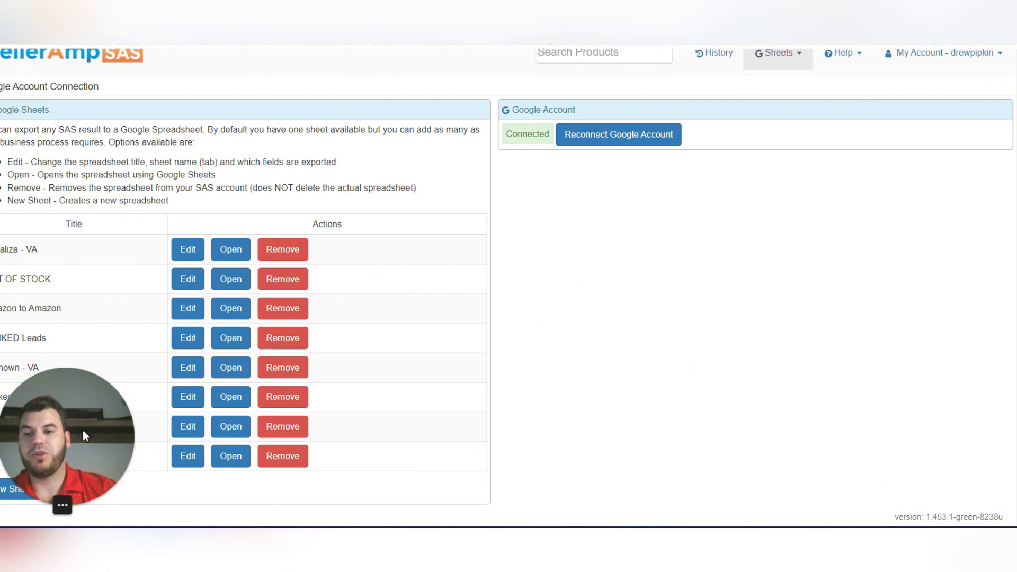
{"action": "left_click_drag", "start_coordinate": [83, 436], "coordinate": [107, 256]}
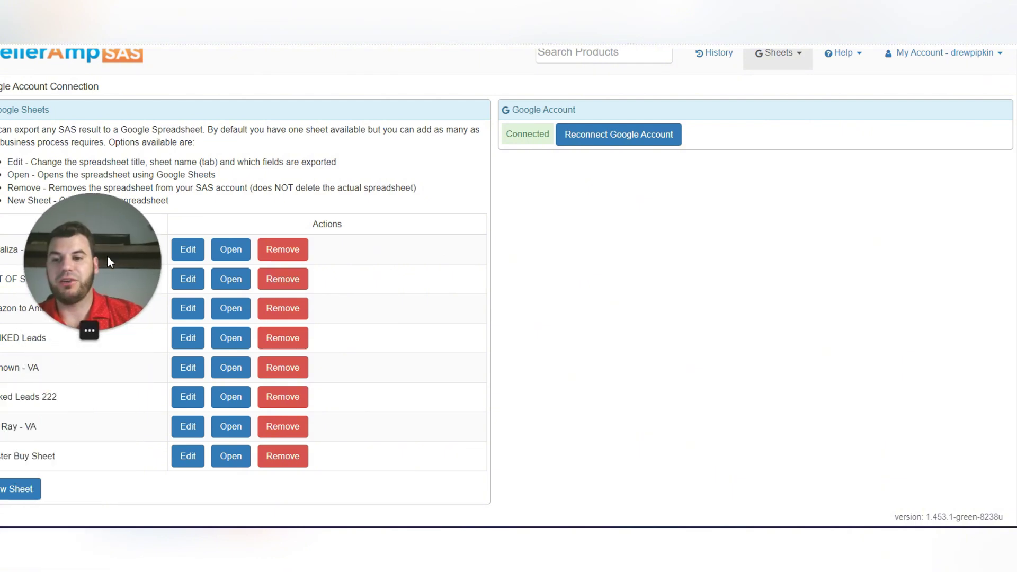
{"action": "left_click", "coordinate": [192, 461]}
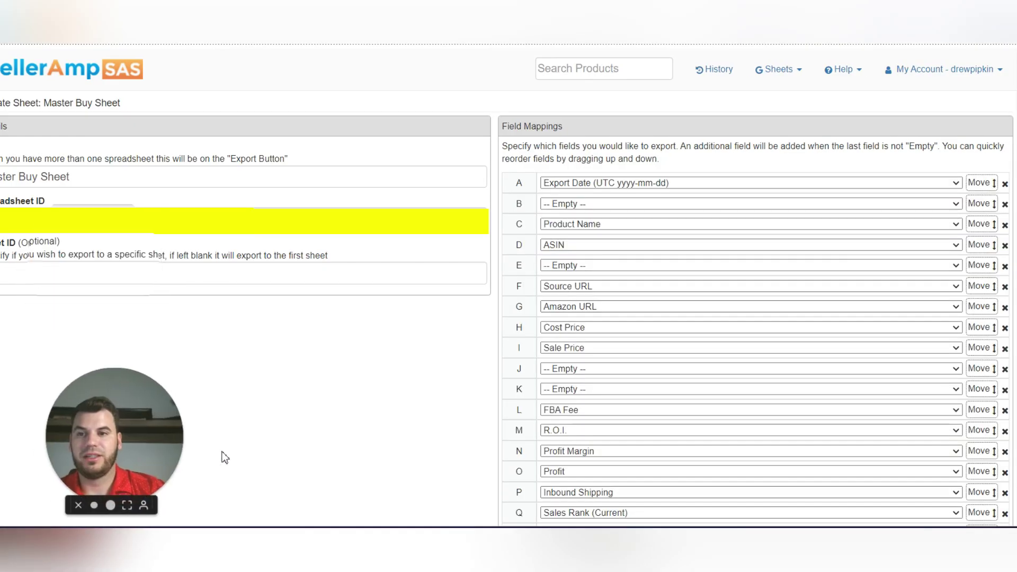
{"action": "left_click", "coordinate": [778, 69]}
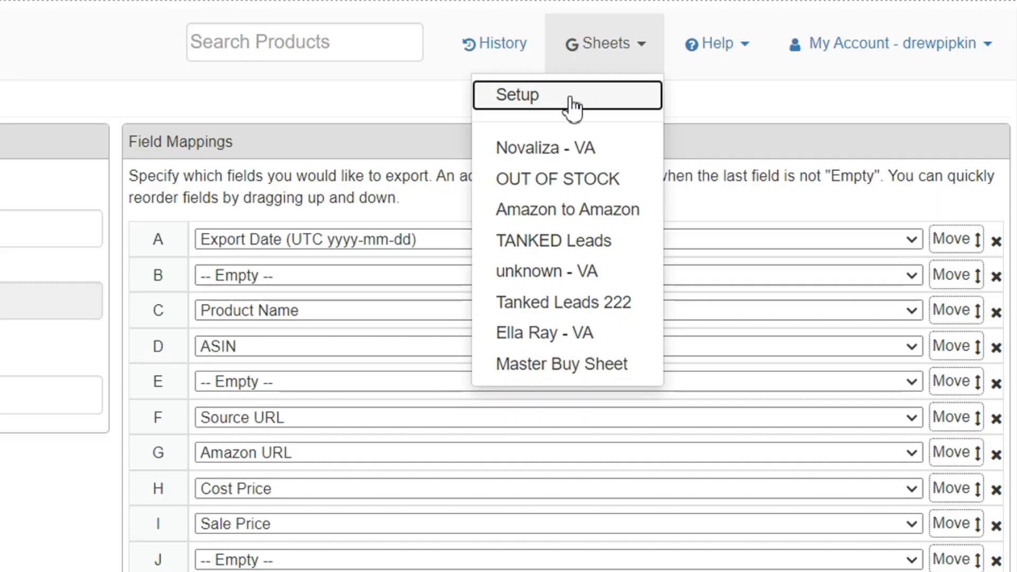
{"action": "left_click", "coordinate": [757, 100]}
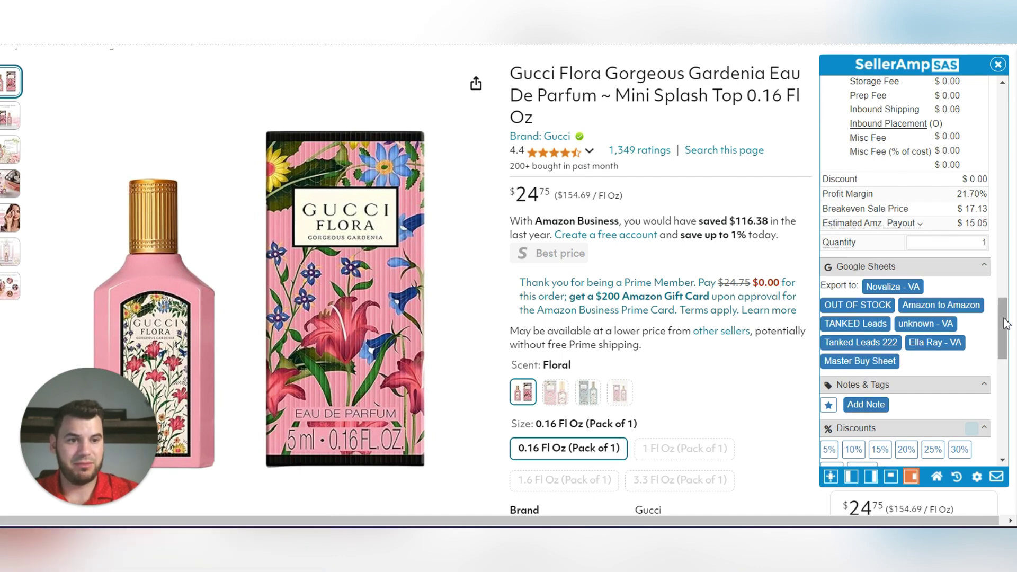
Search Google for the Gucci Flora product title from the SAS extension and open the FragranceNet result in a new tab
{"action": "left_click_drag", "start_coordinate": [1005, 324], "coordinate": [1005, 88]}
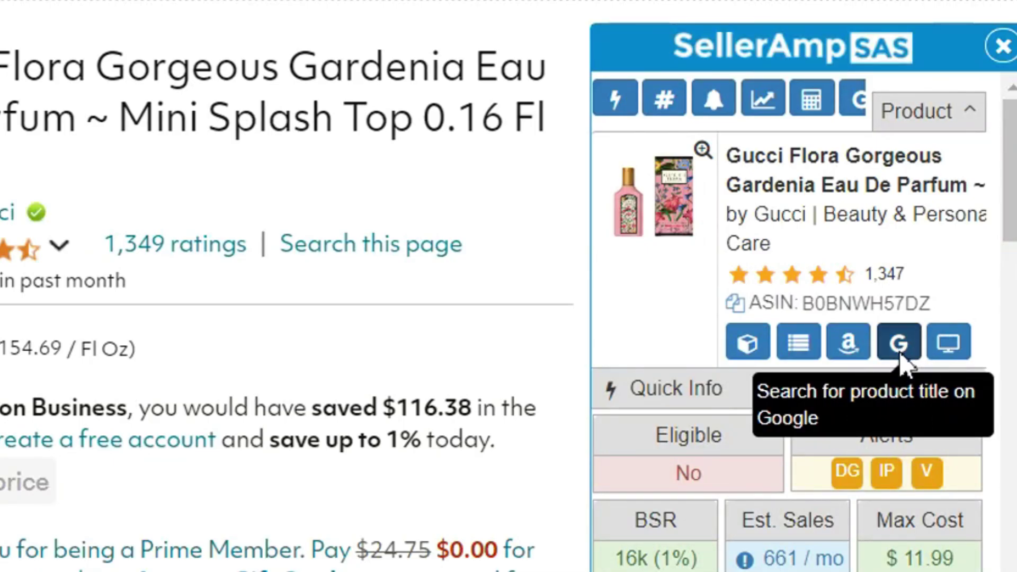
{"action": "left_click", "coordinate": [900, 353]}
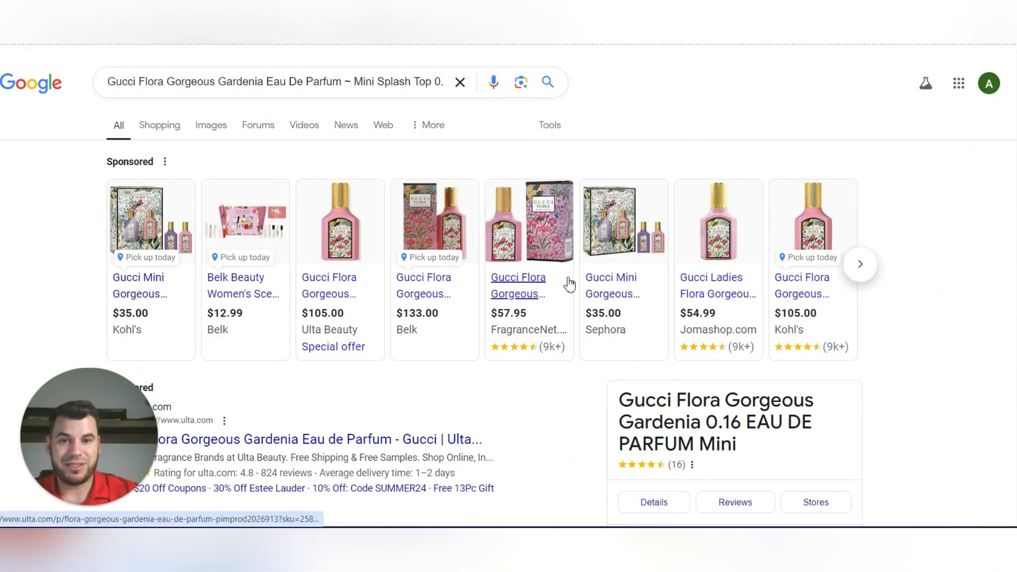
{"action": "right_click", "coordinate": [514, 295]}
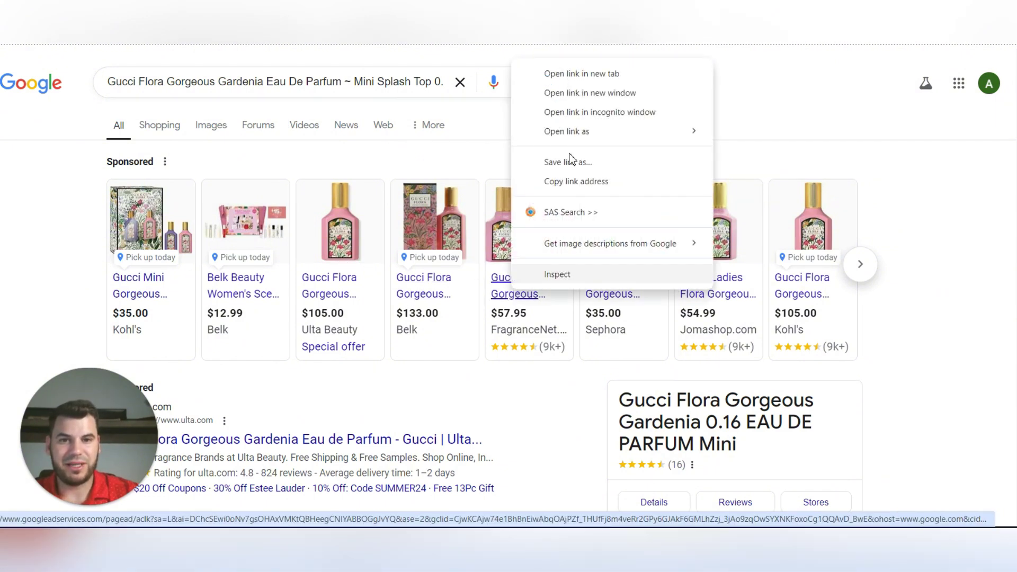
{"action": "left_click", "coordinate": [569, 74]}
{"action": "left_click", "coordinate": [332, 26]}
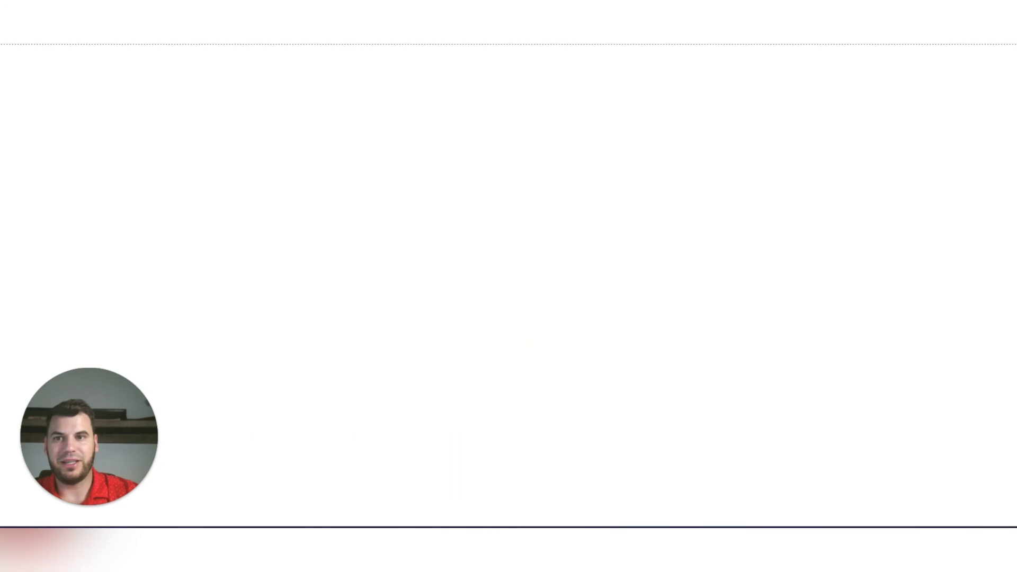
{"action": "left_click", "coordinate": [347, 138]}
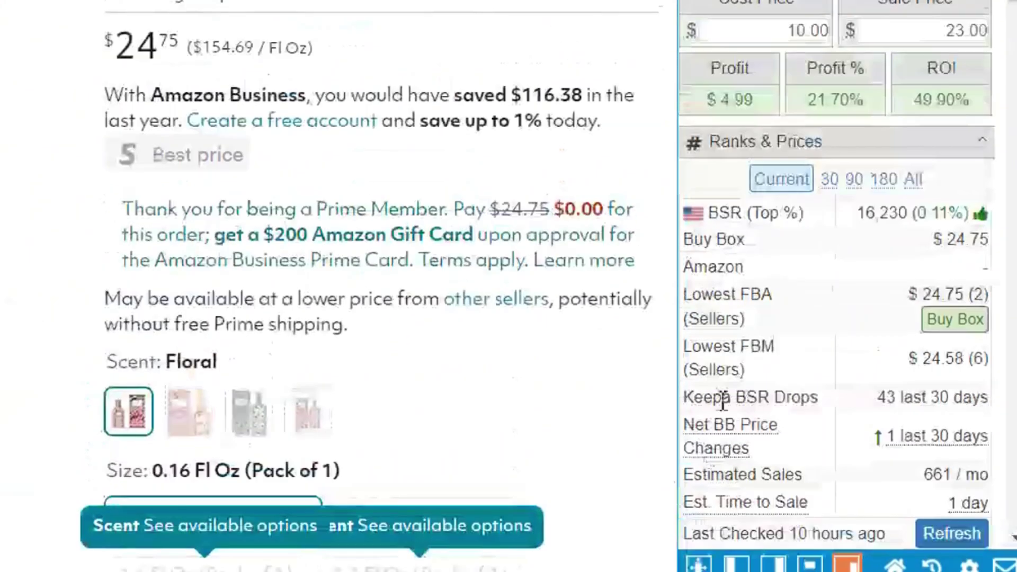
Add a note containing the FragranceNet product URL to the Gucci Flora listing in SAS and save it
{"action": "scroll", "coordinate": [722, 404], "scroll_direction": "down", "scroll_amount": 15}
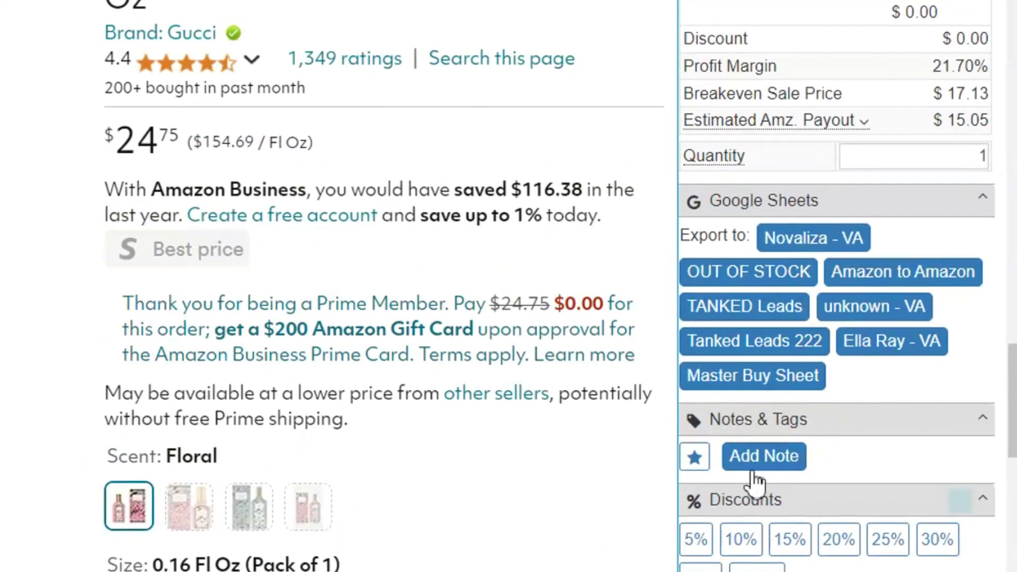
{"action": "left_click", "coordinate": [764, 342]}
{"action": "left_click", "coordinate": [688, 269]}
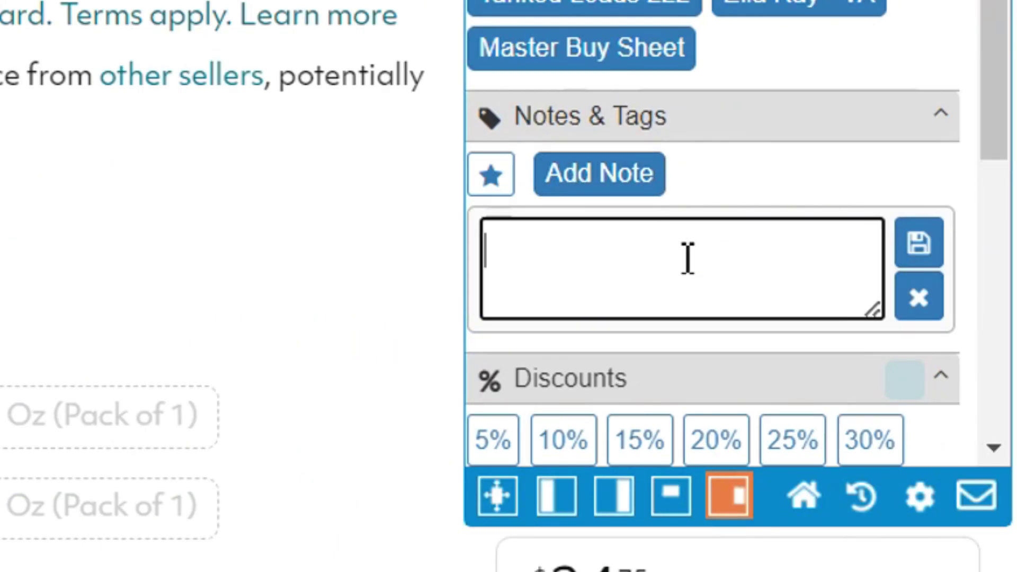
{"action": "key", "text": "ctrl+v"}
{"action": "left_click", "coordinate": [920, 249]}
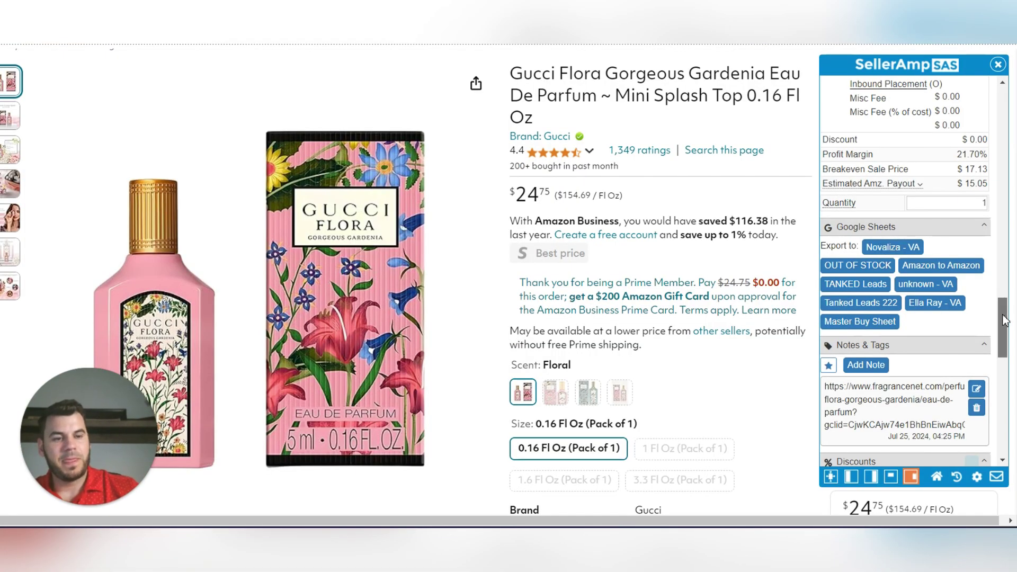
Open the Gucci Flora listing's other sellers and open the Sanida Beauty Supply seller profile
{"action": "left_click_drag", "start_coordinate": [1003, 321], "coordinate": [999, 112]}
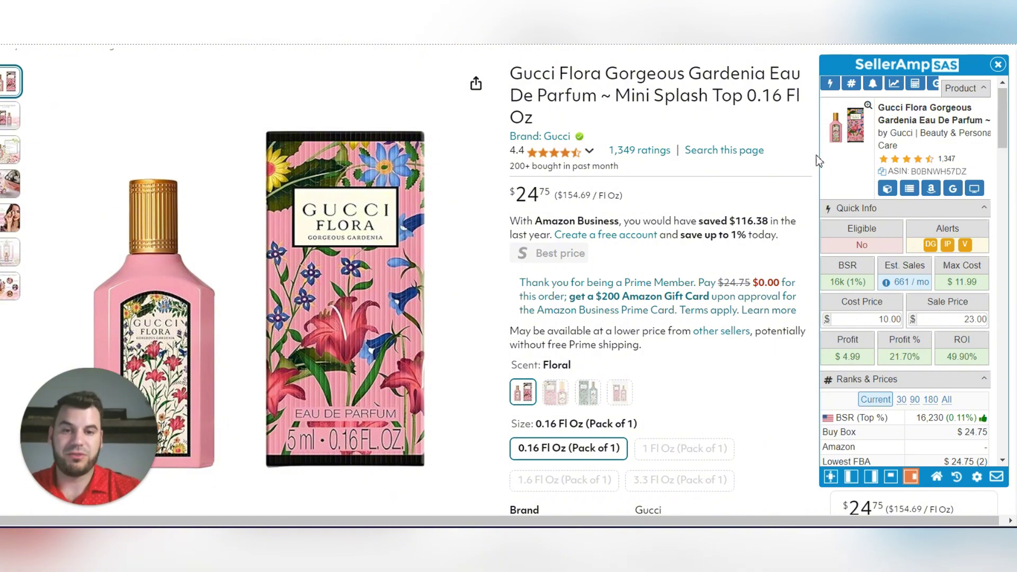
{"action": "scroll", "coordinate": [817, 160], "scroll_direction": "down", "scroll_amount": 15}
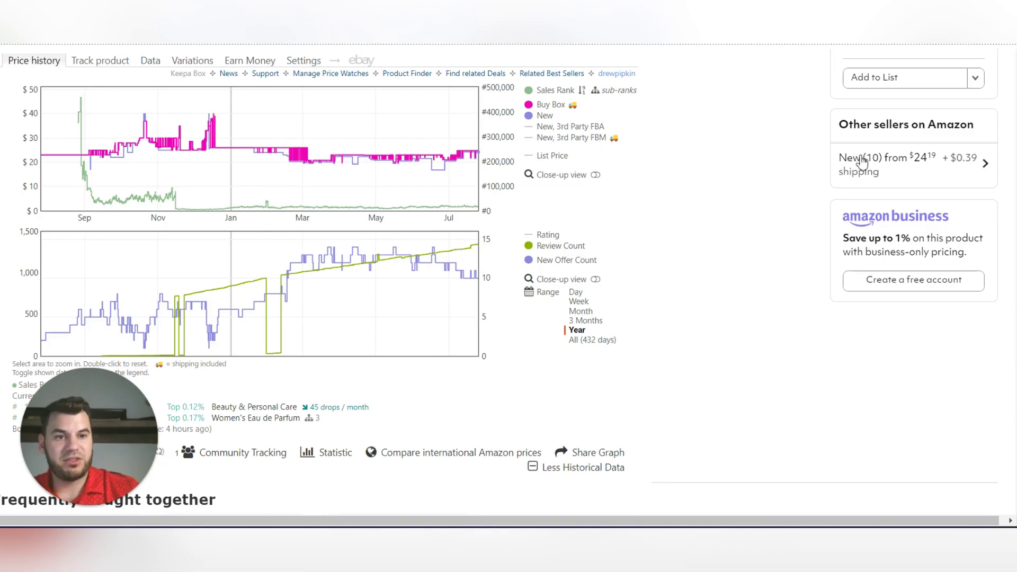
{"action": "left_click", "coordinate": [863, 161]}
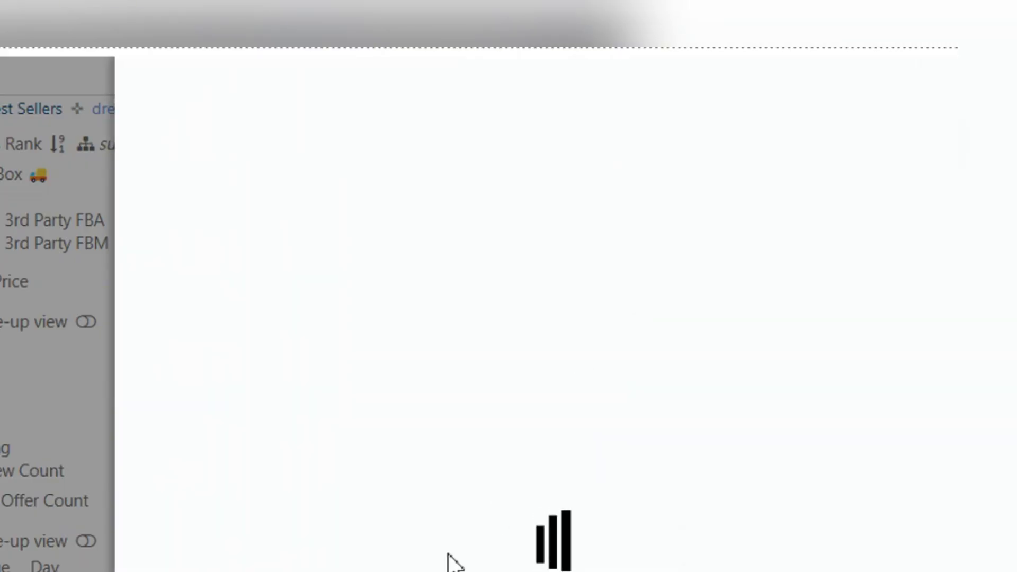
{"action": "scroll", "coordinate": [466, 249], "scroll_direction": "down", "scroll_amount": 5}
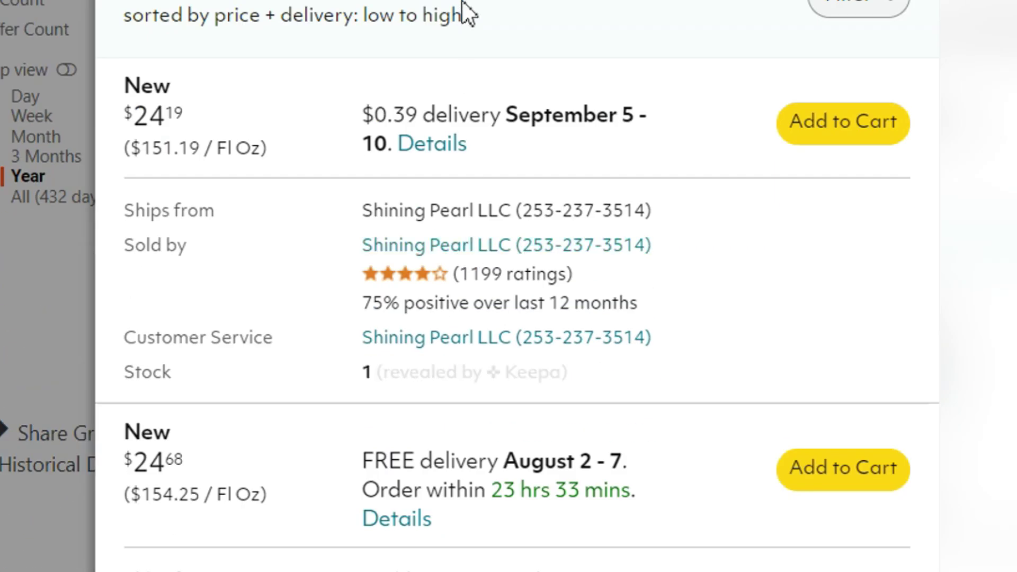
{"action": "scroll", "coordinate": [492, 220], "scroll_direction": "down", "scroll_amount": 6}
{"action": "left_click", "coordinate": [476, 185]}
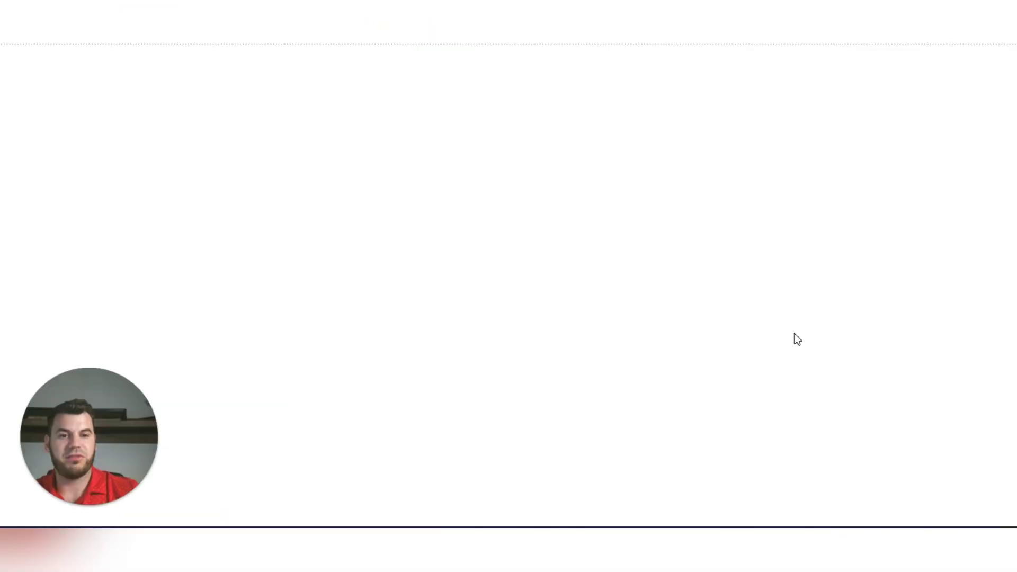
Visit the Sanida Beauty Supply storefront from the seller profile and browse its products
{"action": "scroll", "coordinate": [564, 239], "scroll_direction": "down", "scroll_amount": 3}
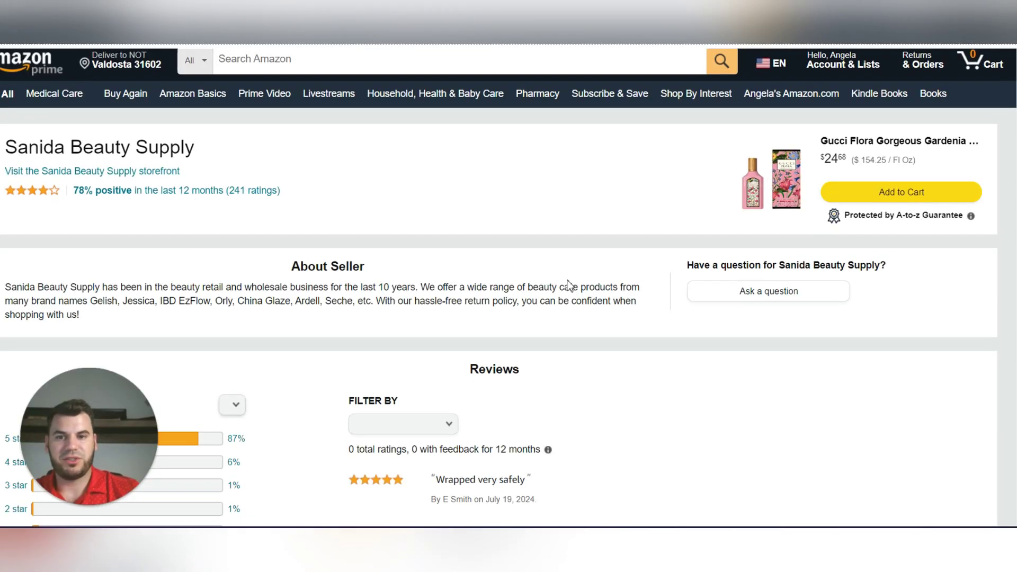
{"action": "scroll", "coordinate": [571, 286], "scroll_direction": "up", "scroll_amount": 3}
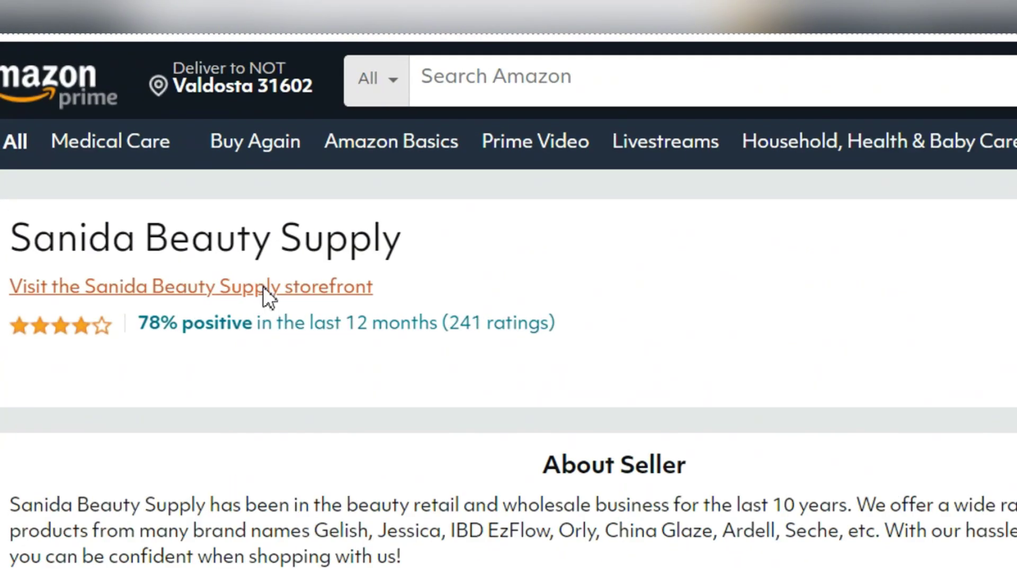
{"action": "left_click", "coordinate": [293, 297]}
{"action": "scroll", "coordinate": [742, 383], "scroll_direction": "down", "scroll_amount": 10}
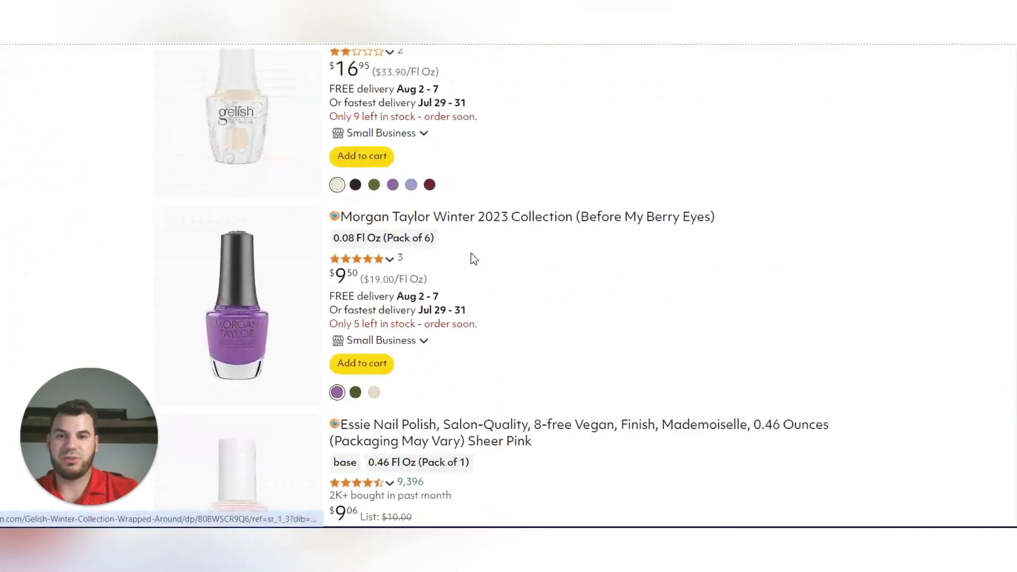
{"action": "scroll", "coordinate": [473, 249], "scroll_direction": "down", "scroll_amount": 12}
{"action": "scroll", "coordinate": [479, 237], "scroll_direction": "up", "scroll_amount": 1}
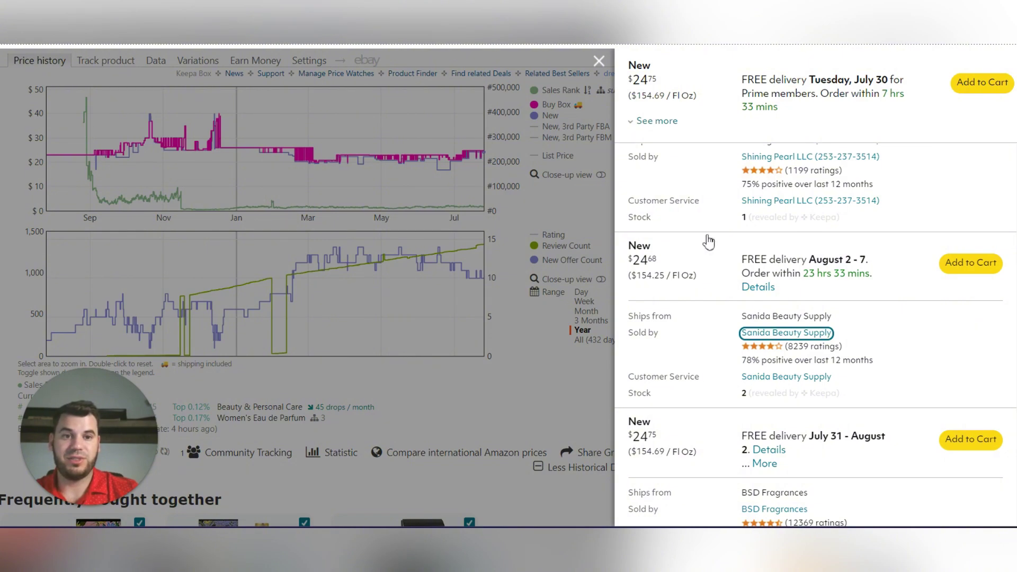
Close the other sellers list and review the Gucci Flora listing's SAS data from Quick Info and Alerts down to Offers
{"action": "left_click", "coordinate": [600, 62]}
{"action": "scroll", "coordinate": [776, 212], "scroll_direction": "up", "scroll_amount": 10}
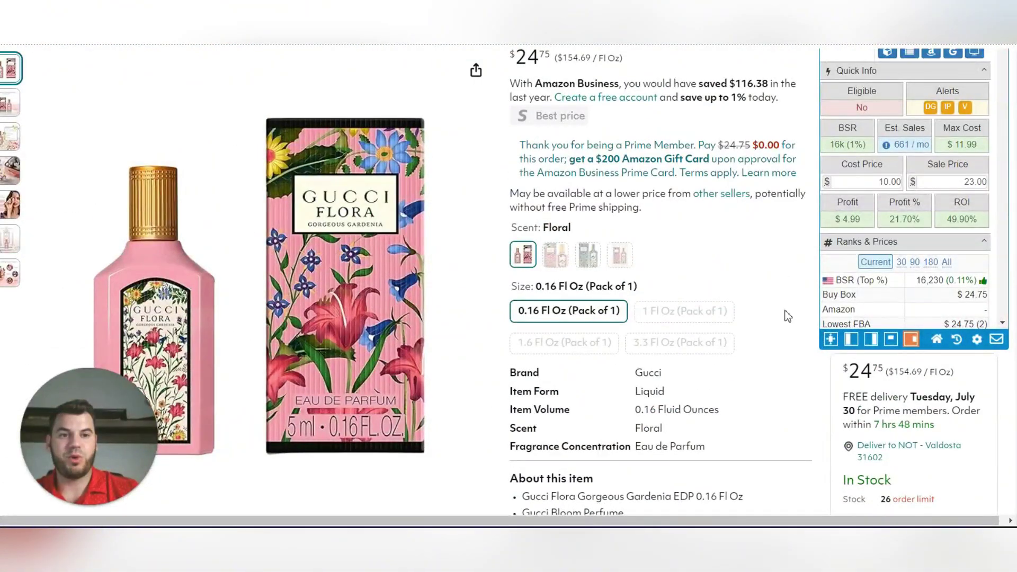
{"action": "scroll", "coordinate": [777, 210], "scroll_direction": "up", "scroll_amount": 3}
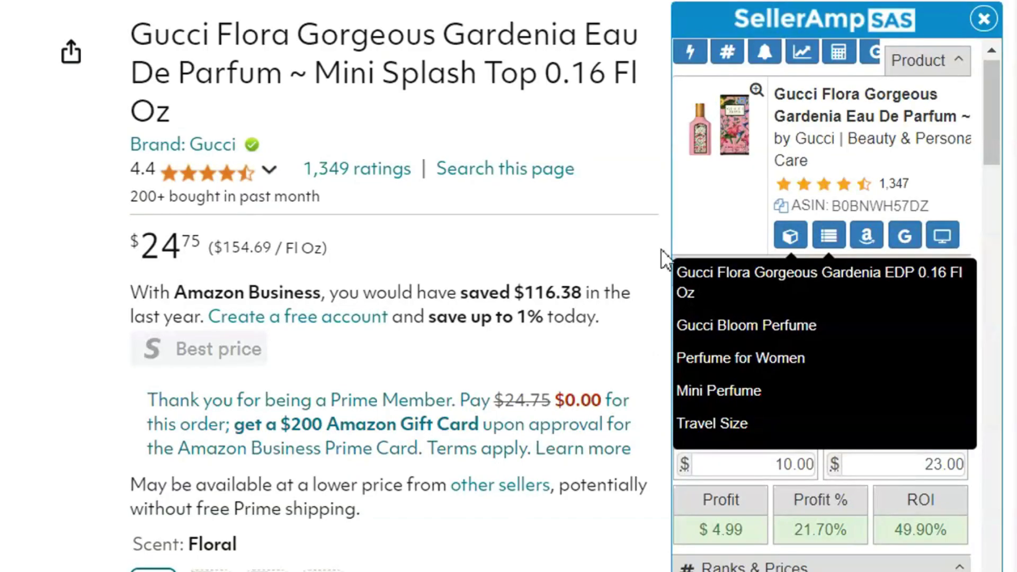
{"action": "scroll", "coordinate": [657, 209], "scroll_direction": "down", "scroll_amount": 4}
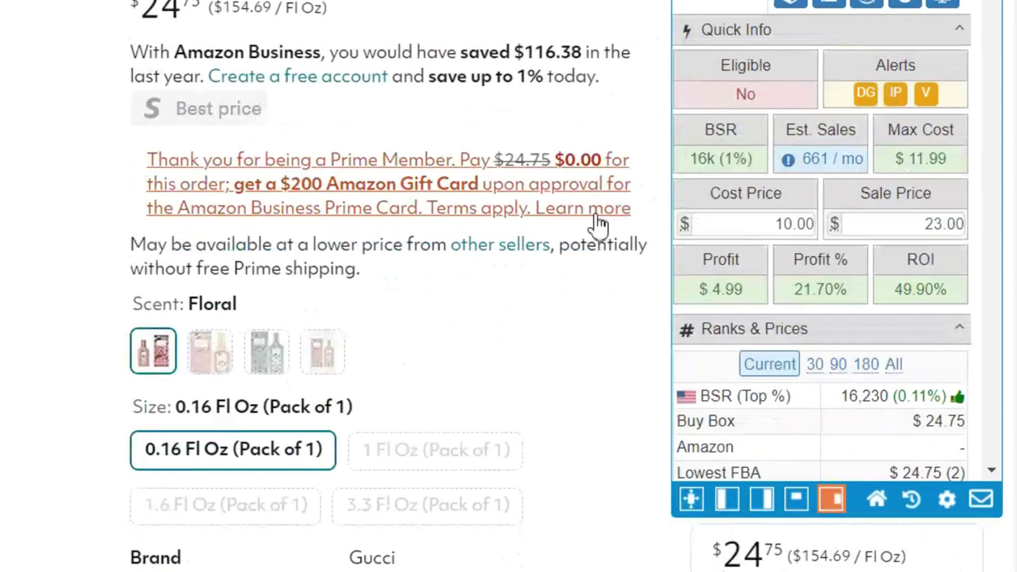
{"action": "scroll", "coordinate": [643, 200], "scroll_direction": "up", "scroll_amount": 2}
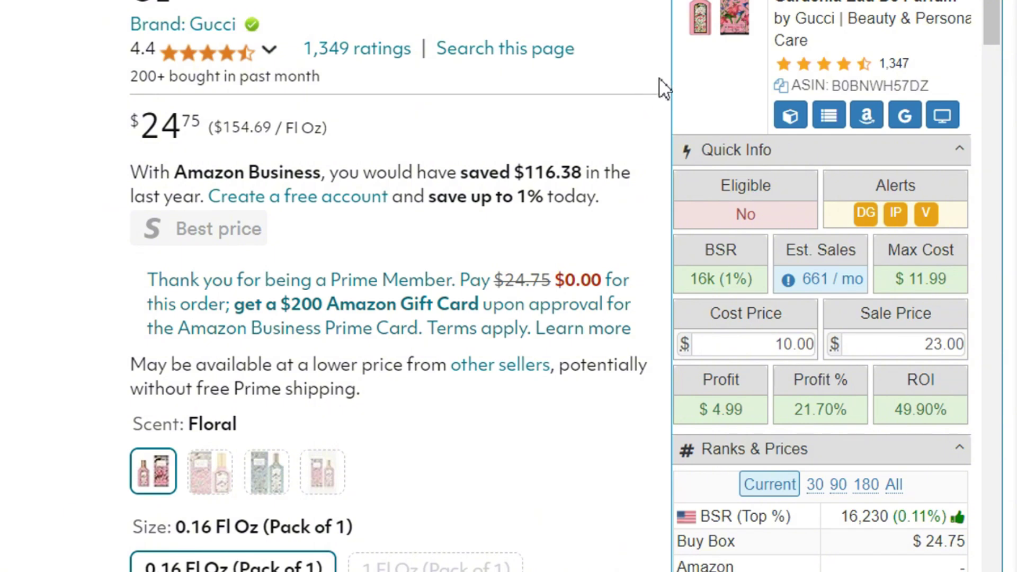
{"action": "scroll", "coordinate": [789, 239], "scroll_direction": "down", "scroll_amount": 5}
{"action": "scroll", "coordinate": [796, 229], "scroll_direction": "down", "scroll_amount": 15}
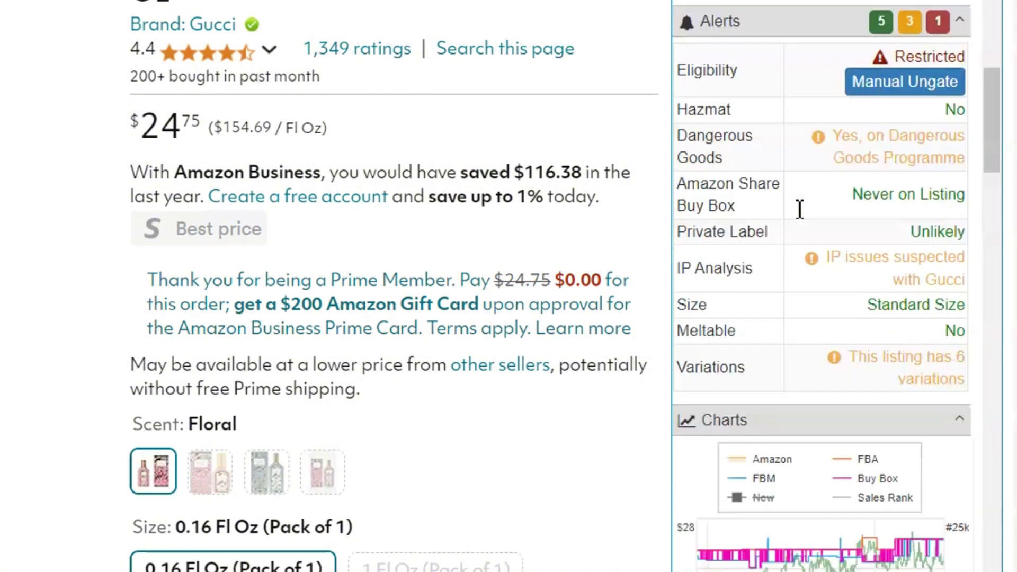
{"action": "scroll", "coordinate": [806, 273], "scroll_direction": "down", "scroll_amount": 15}
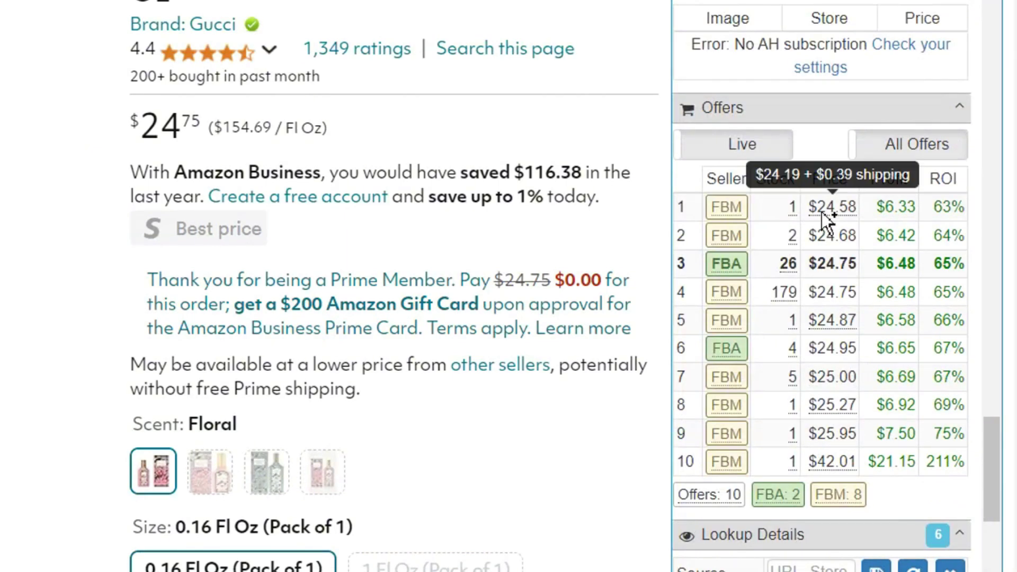
Open a seller's storefront in SAS from the Offers list and examine the seller ID in its URL and its top brands
{"action": "mouse_move", "coordinate": [733, 274]}
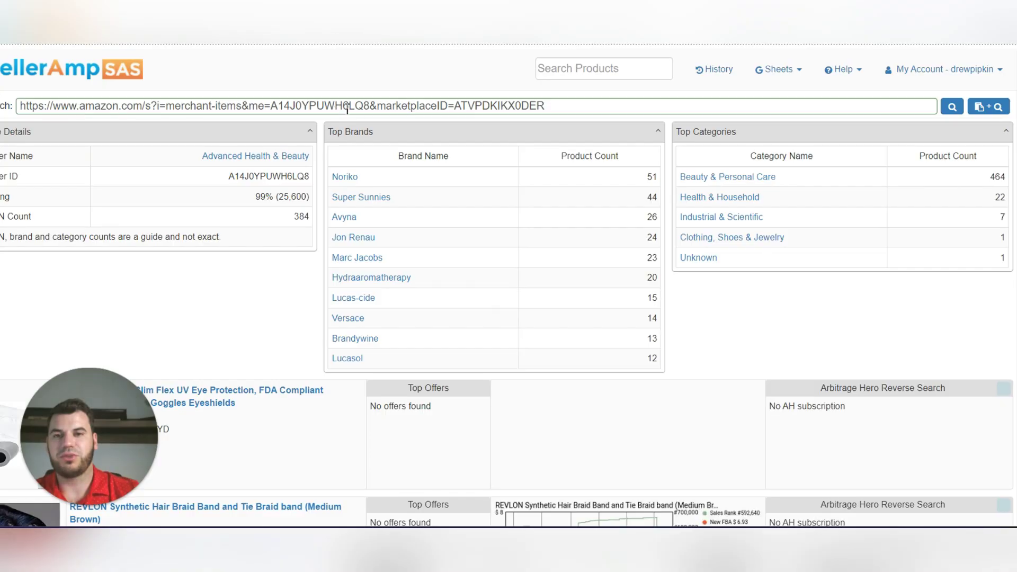
{"action": "left_click", "coordinate": [346, 106]}
{"action": "double_click", "coordinate": [343, 106]}
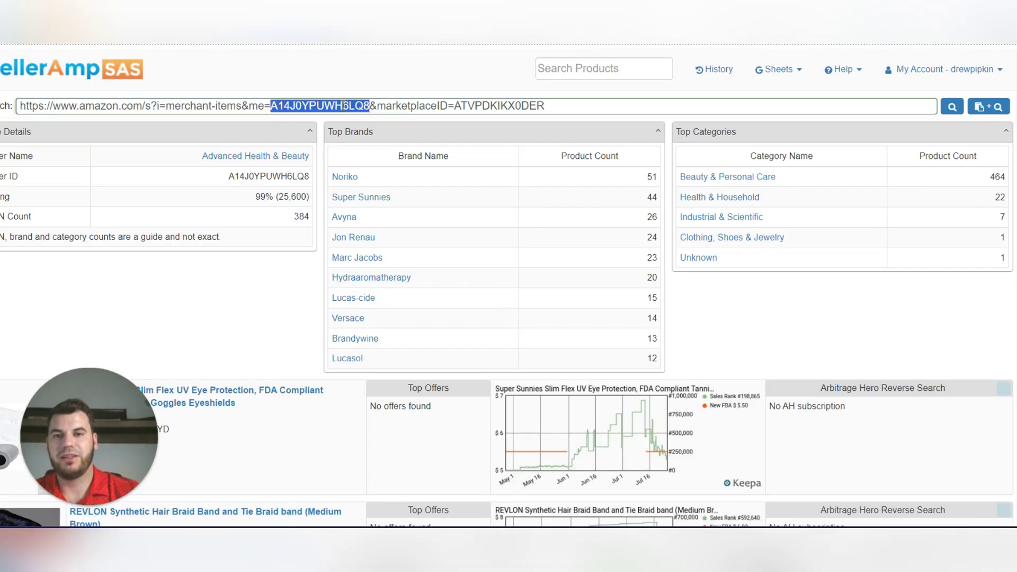
{"action": "left_click", "coordinate": [554, 149]}
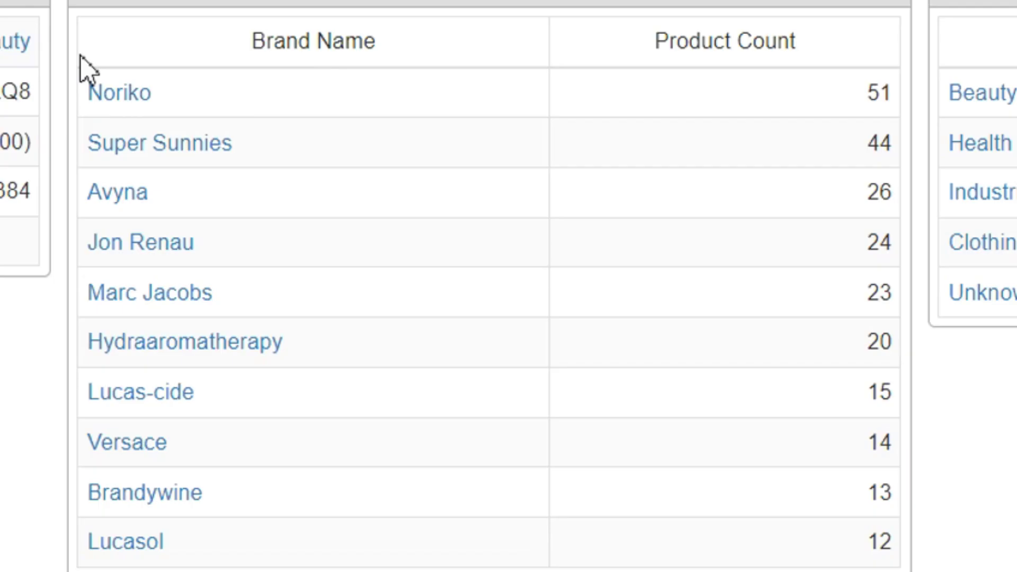
{"action": "left_click_drag", "start_coordinate": [330, 166], "coordinate": [684, 355]}
{"action": "left_click", "coordinate": [950, 520]}
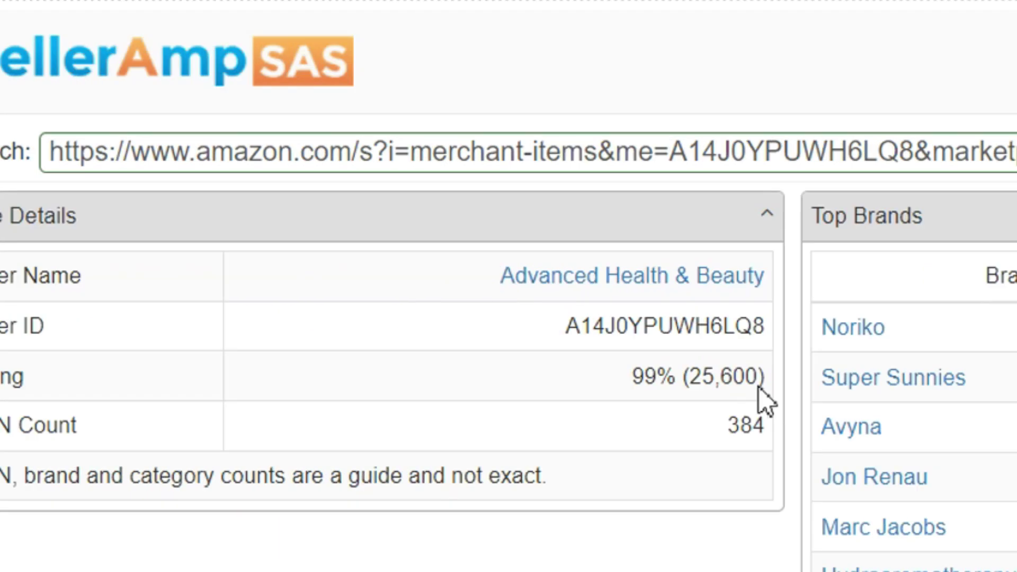
Examine the rating and ASIN count in the Advanced Health & Beauty store details
{"action": "left_click_drag", "start_coordinate": [761, 392], "coordinate": [795, 390]}
{"action": "left_click", "coordinate": [615, 395]}
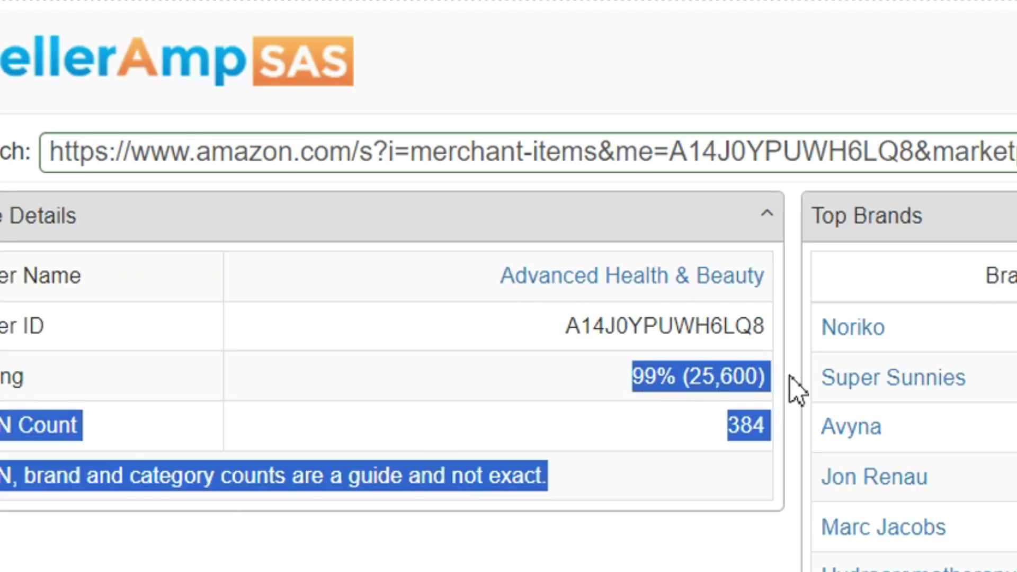
{"action": "left_click", "coordinate": [798, 393]}
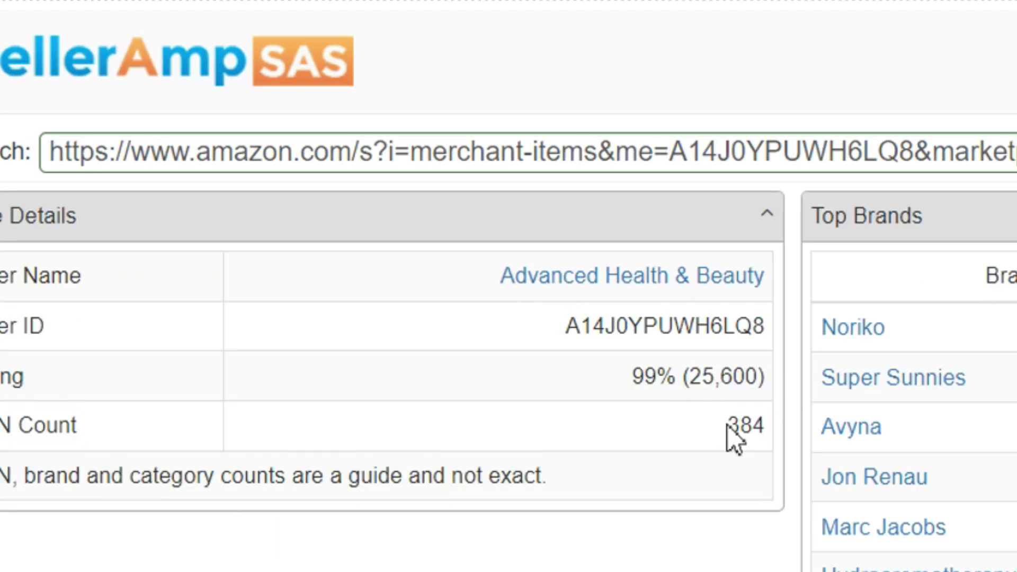
{"action": "left_click", "coordinate": [765, 424]}
{"action": "left_click_drag", "start_coordinate": [631, 378], "coordinate": [772, 421]}
{"action": "left_click", "coordinate": [772, 422]}
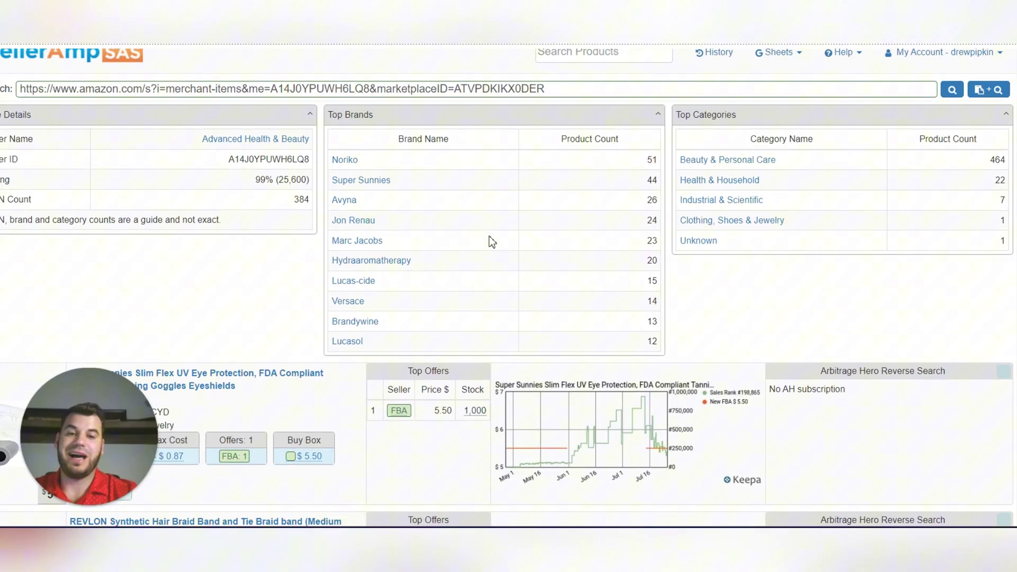
Browse the Advanced Health & Beauty storefront products and load more of them
{"action": "scroll", "coordinate": [490, 237], "scroll_direction": "down", "scroll_amount": 5}
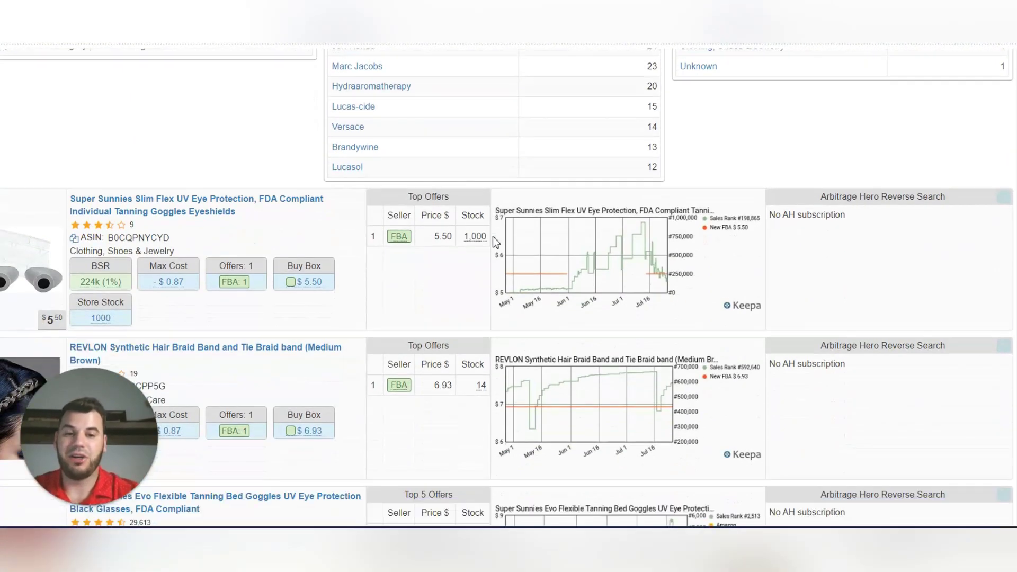
{"action": "scroll", "coordinate": [488, 263], "scroll_direction": "down", "scroll_amount": 4}
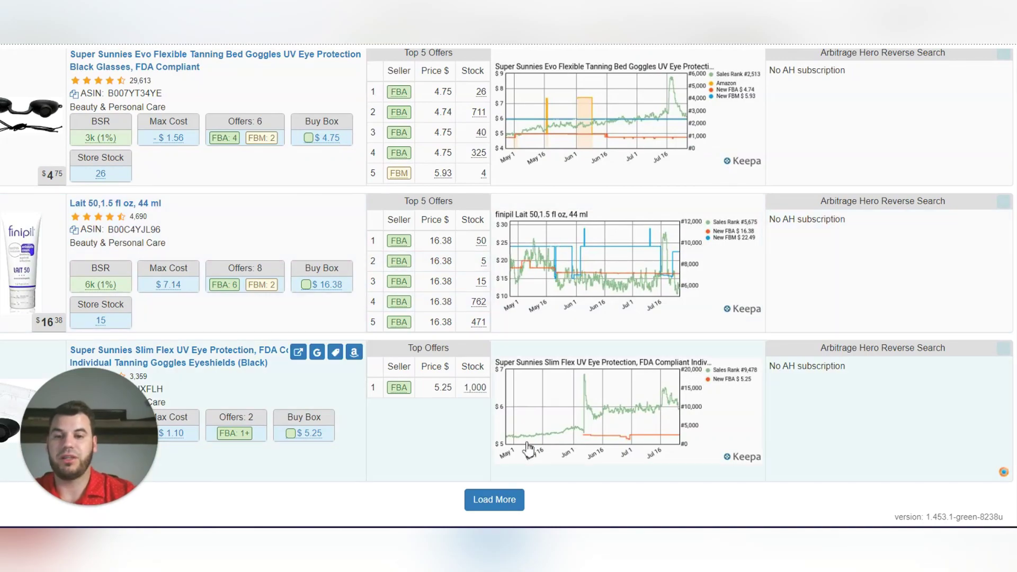
{"action": "left_click", "coordinate": [499, 506]}
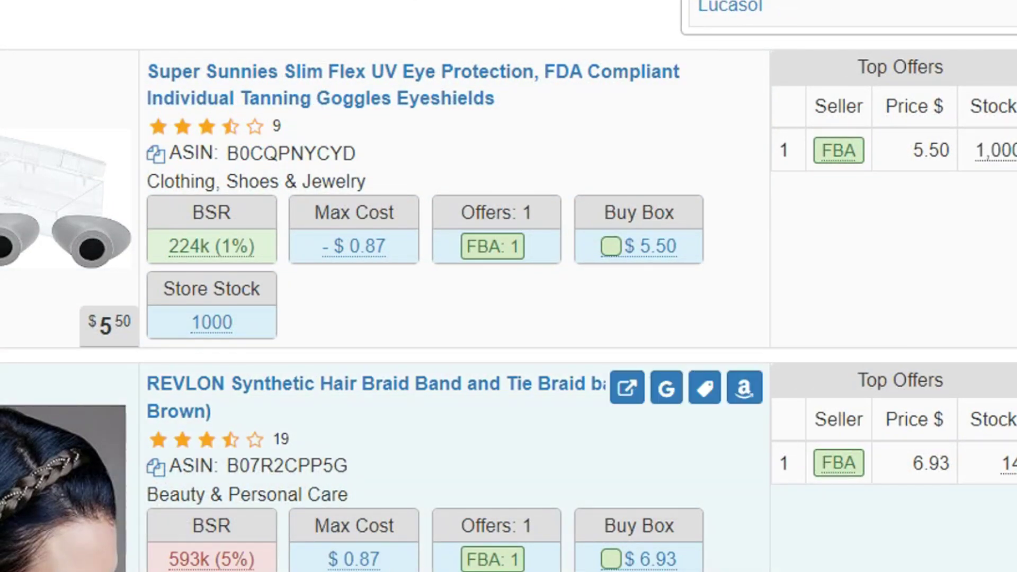
Load the remaining lookup history in the Gucci Flora listing's Lookup Details
{"action": "scroll", "coordinate": [318, 409], "scroll_direction": "down", "scroll_amount": 5}
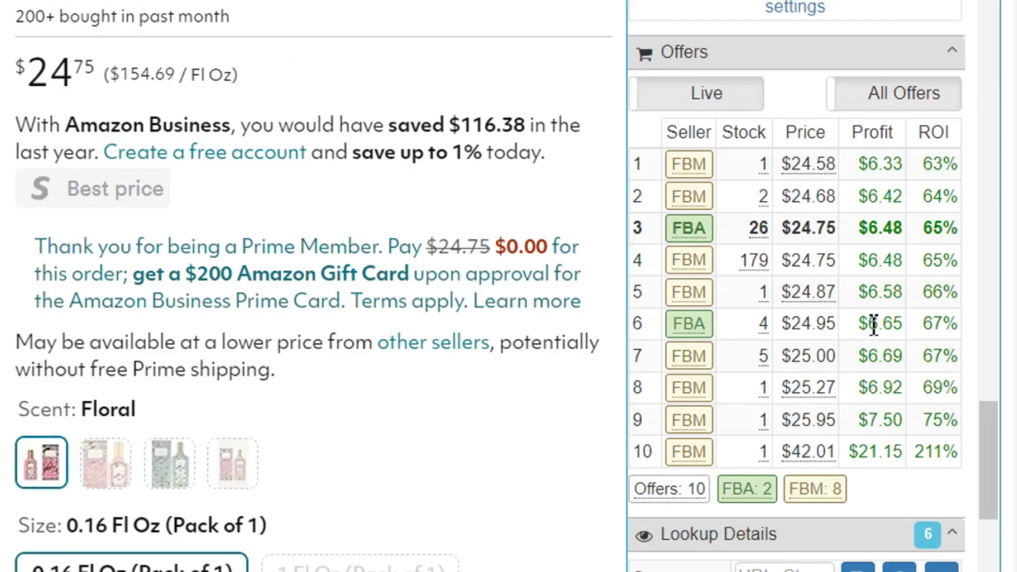
{"action": "scroll", "coordinate": [874, 324], "scroll_direction": "down", "scroll_amount": 5}
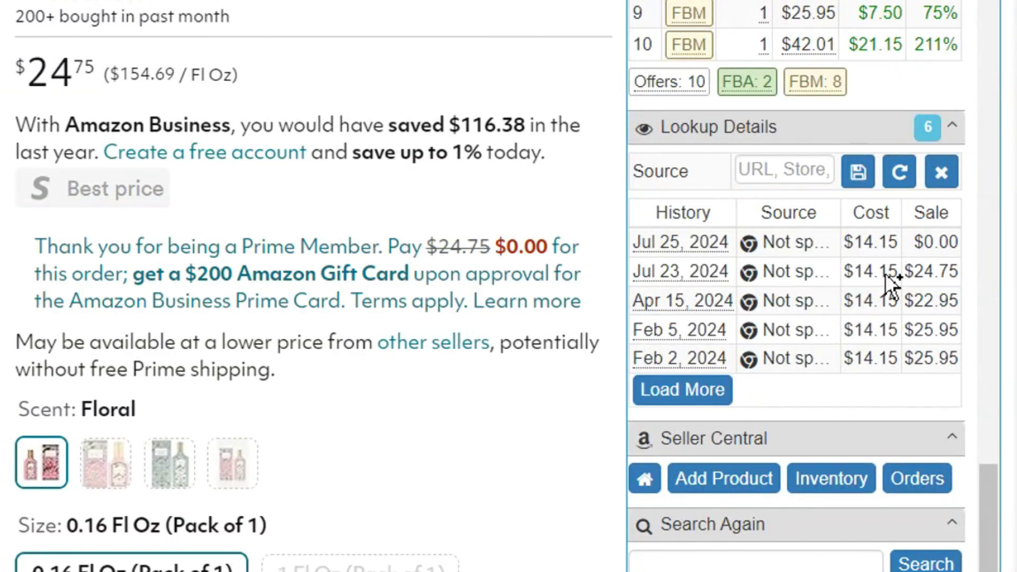
{"action": "left_click", "coordinate": [694, 395]}
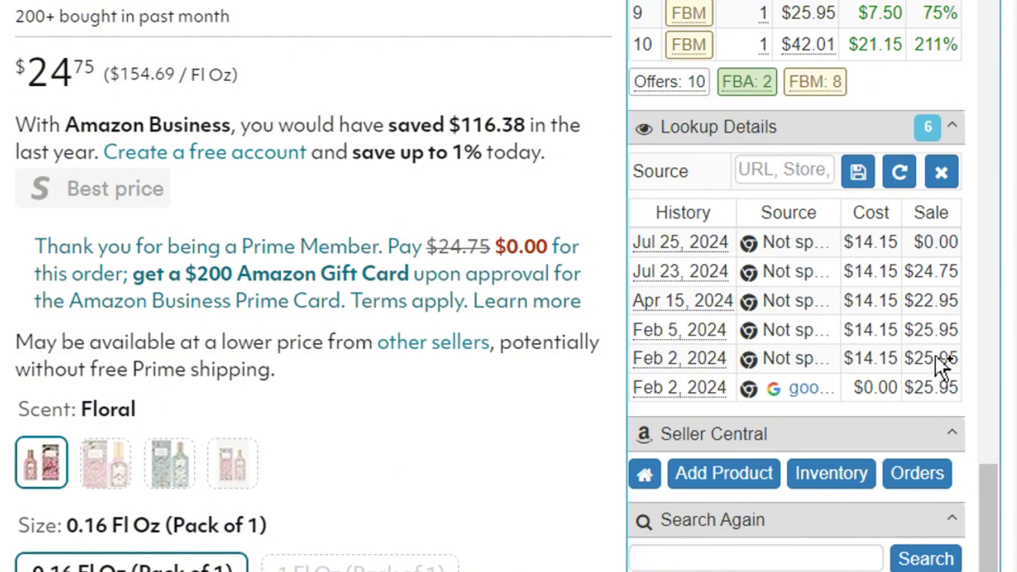
Set the Gucci Flora listing's cost price to 14.15 and its sale price to 26.00, and check the resulting profitability
{"action": "scroll", "coordinate": [888, 266], "scroll_direction": "up", "scroll_amount": 20}
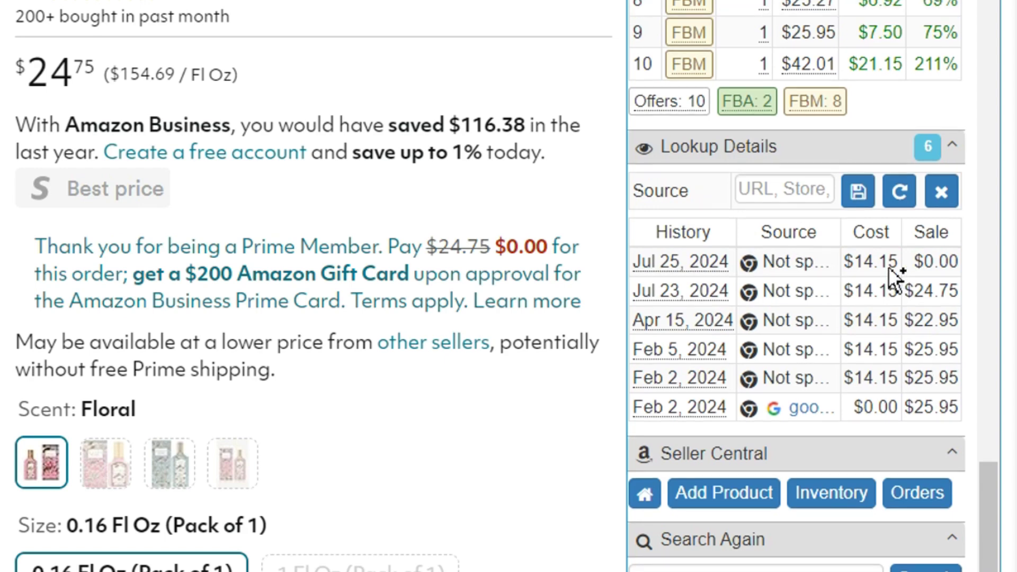
{"action": "scroll", "coordinate": [888, 268], "scroll_direction": "up", "scroll_amount": 15}
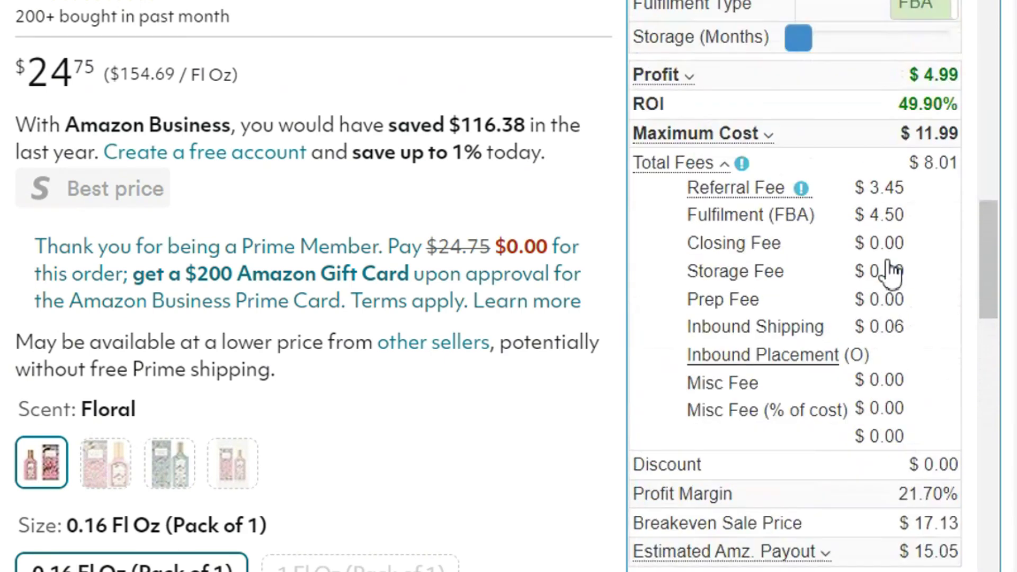
{"action": "left_click", "coordinate": [741, 187]}
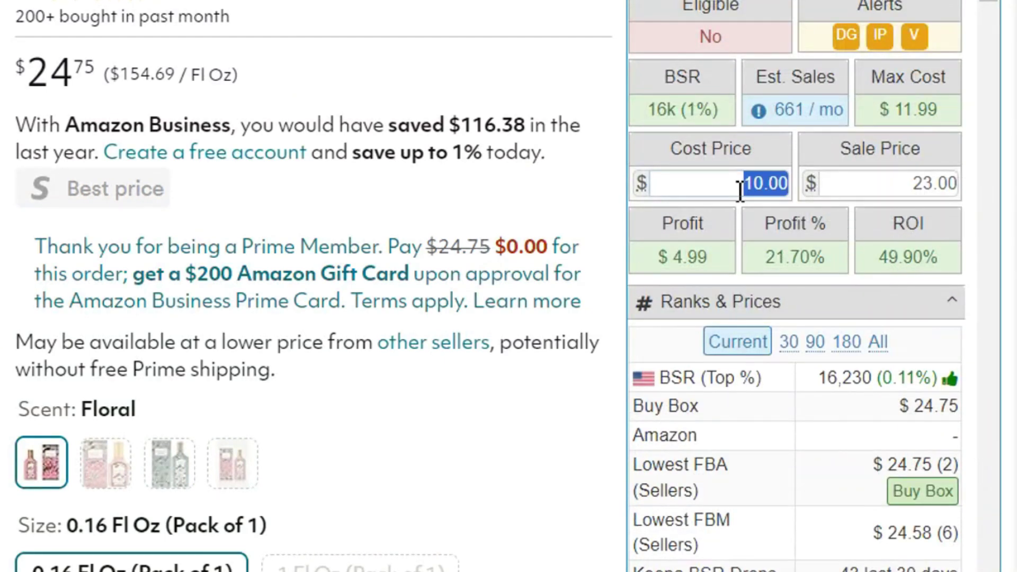
{"action": "type", "text": "14.15"}
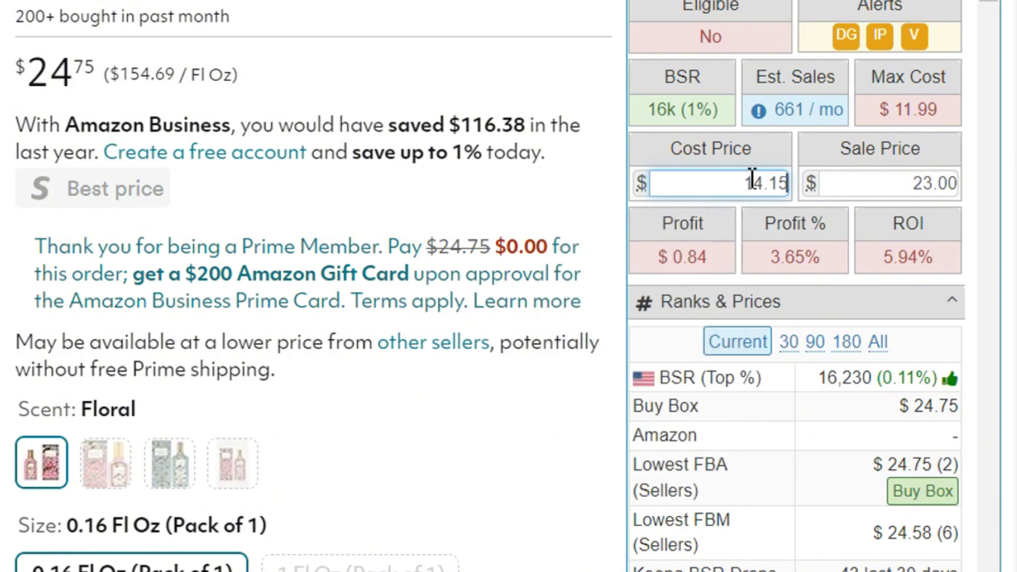
{"action": "left_click", "coordinate": [872, 183]}
{"action": "type", "text": "26.00"}
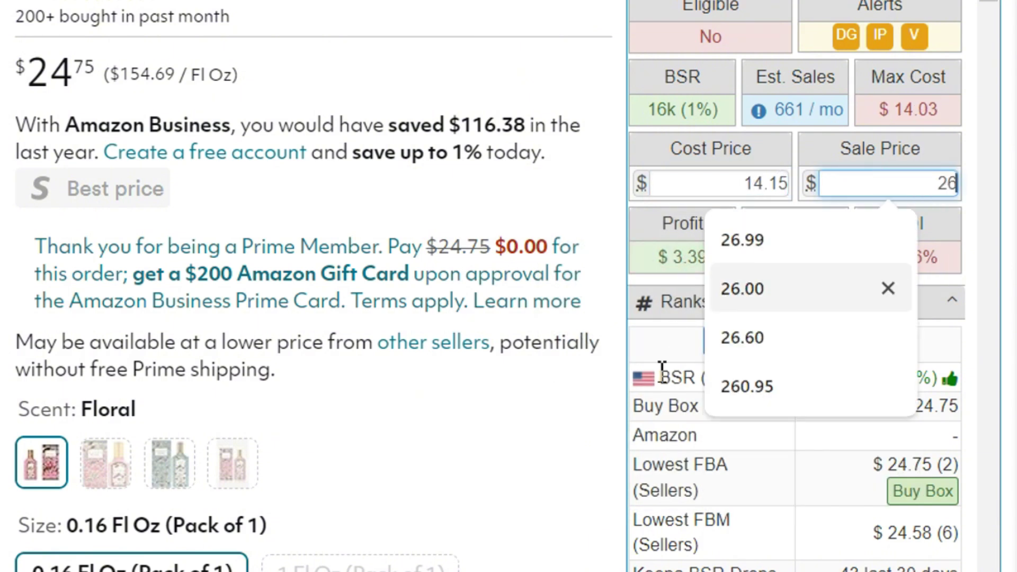
{"action": "left_click", "coordinate": [558, 465]}
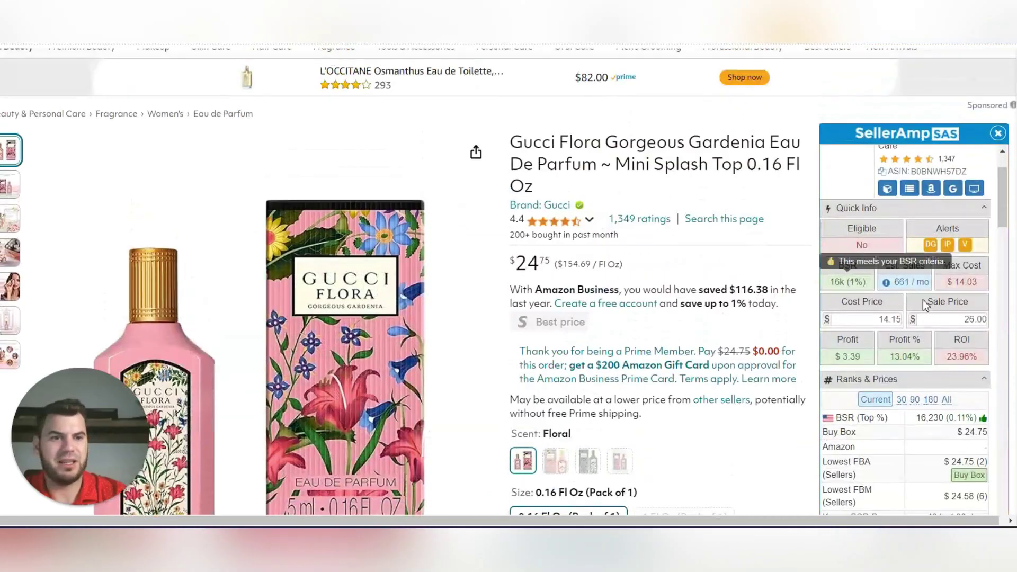
{"action": "scroll", "coordinate": [938, 311], "scroll_direction": "up", "scroll_amount": 3}
{"action": "mouse_move", "coordinate": [938, 310]}
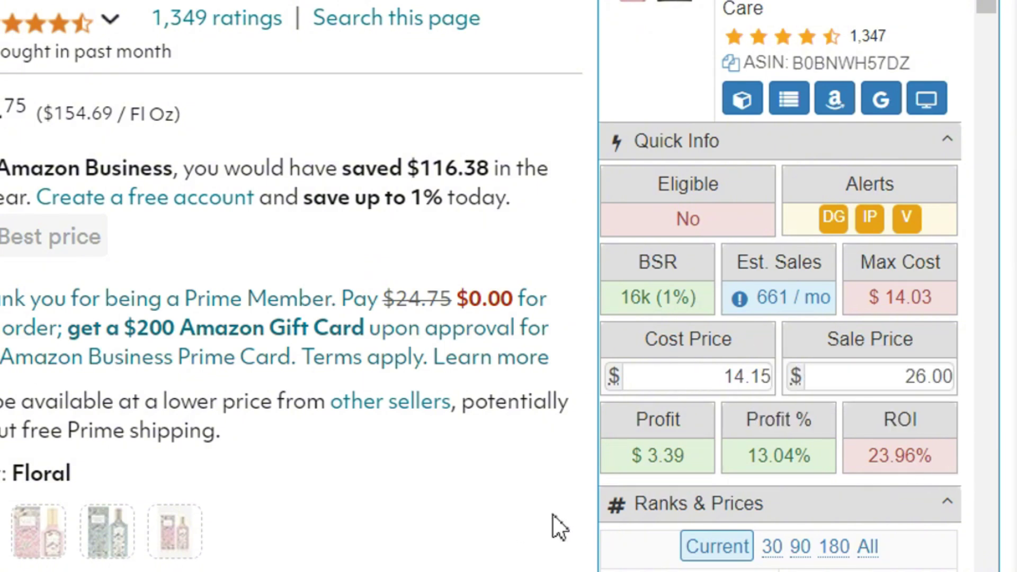
Review the dates, costs and sale prices of earlier lookups in the Gucci Flora listing's Lookup Details
{"action": "scroll", "coordinate": [751, 367], "scroll_direction": "down", "scroll_amount": 2}
{"action": "scroll", "coordinate": [752, 368], "scroll_direction": "down", "scroll_amount": 15}
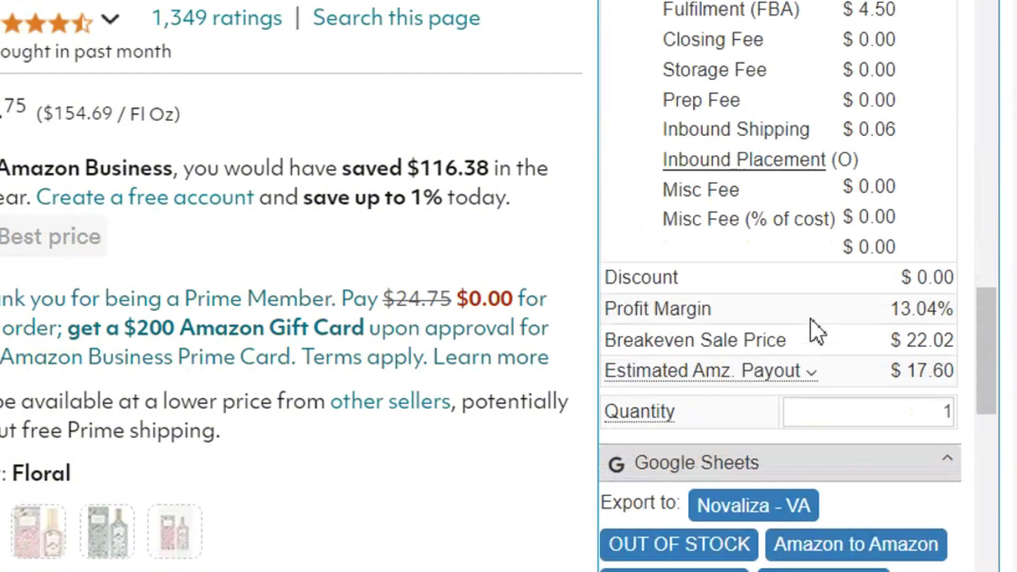
{"action": "scroll", "coordinate": [820, 317], "scroll_direction": "down", "scroll_amount": 12}
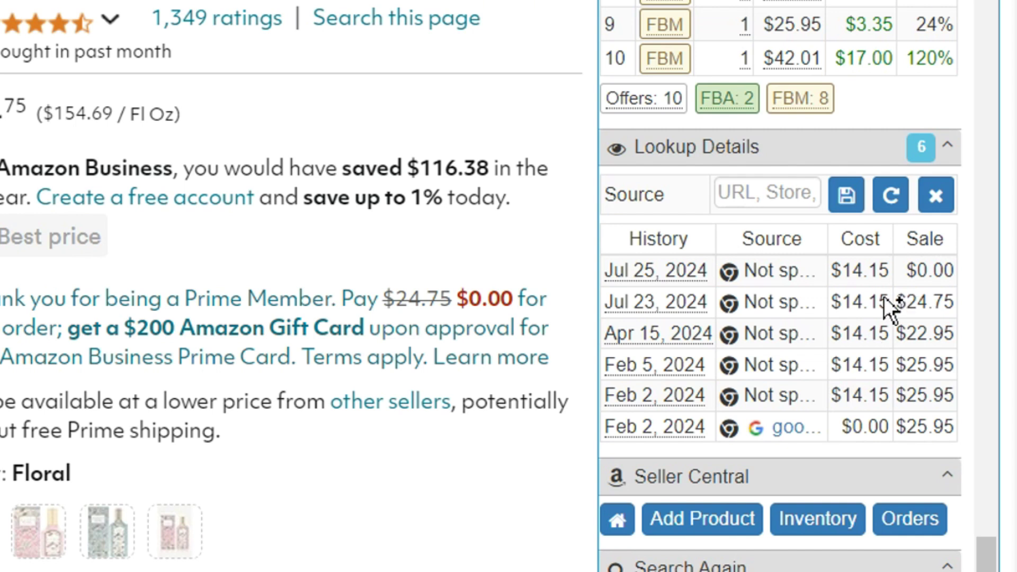
{"action": "right_click", "coordinate": [864, 326]}
{"action": "left_click", "coordinate": [504, 533]}
Review the listing's offers, saved supplier note and Google Sheets export options, and search Google for the Gucci Flora product title
{"action": "scroll", "coordinate": [776, 334], "scroll_direction": "up", "scroll_amount": 8}
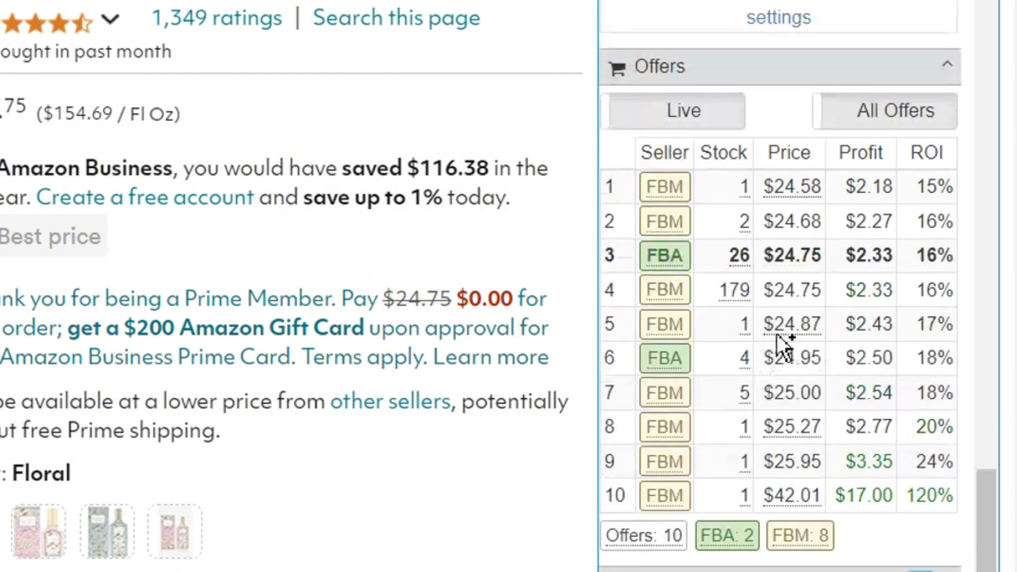
{"action": "scroll", "coordinate": [783, 362], "scroll_direction": "up", "scroll_amount": 3}
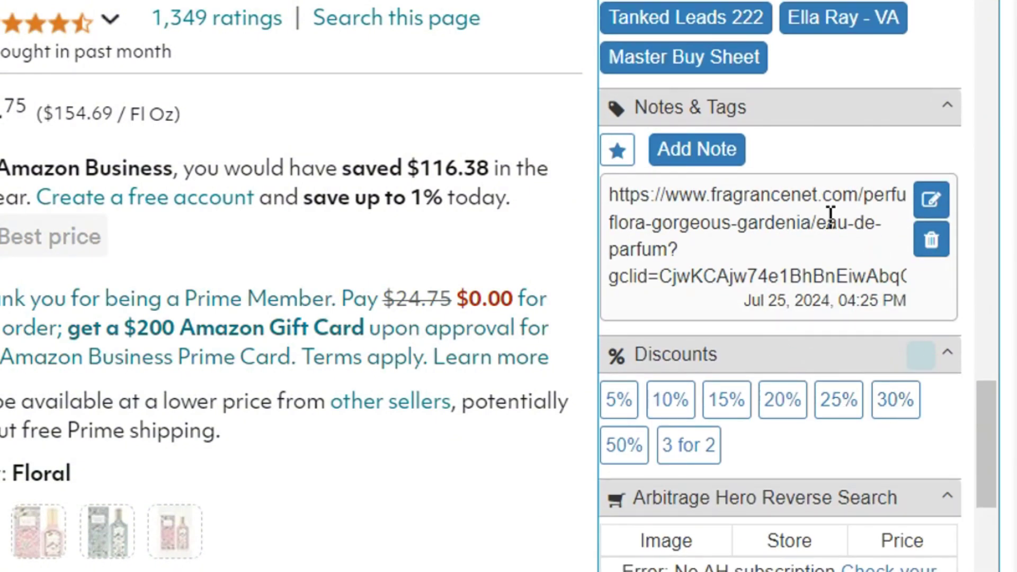
{"action": "scroll", "coordinate": [771, 286], "scroll_direction": "up", "scroll_amount": 5}
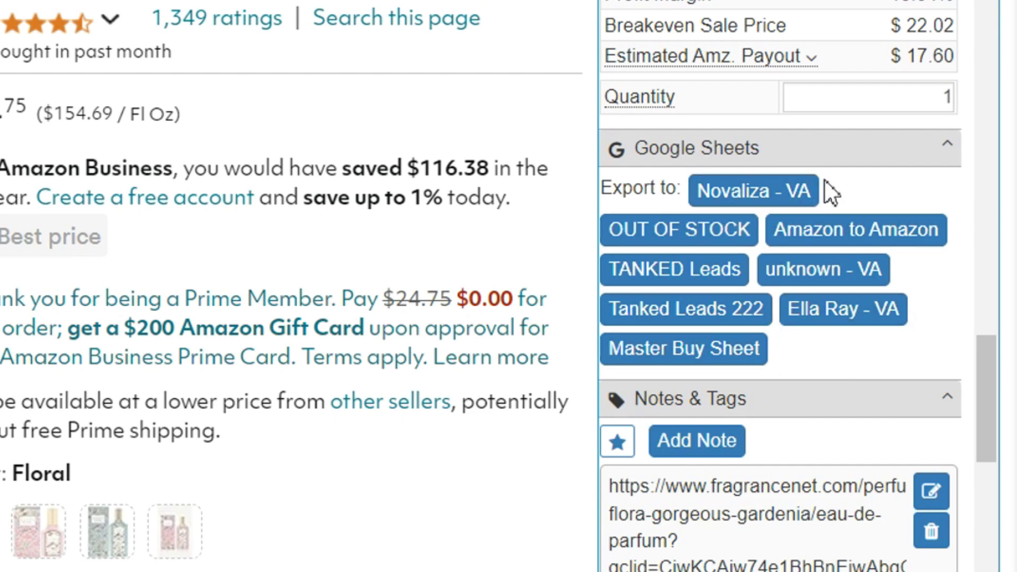
{"action": "scroll", "coordinate": [825, 180], "scroll_direction": "up", "scroll_amount": 5}
{"action": "scroll", "coordinate": [825, 165], "scroll_direction": "up", "scroll_amount": 15}
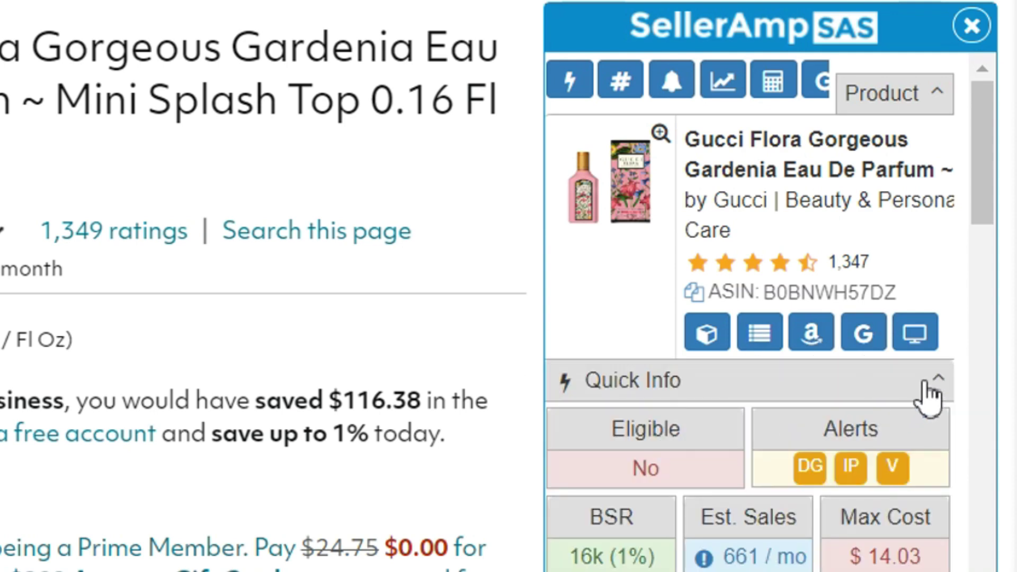
{"action": "left_click", "coordinate": [864, 331]}
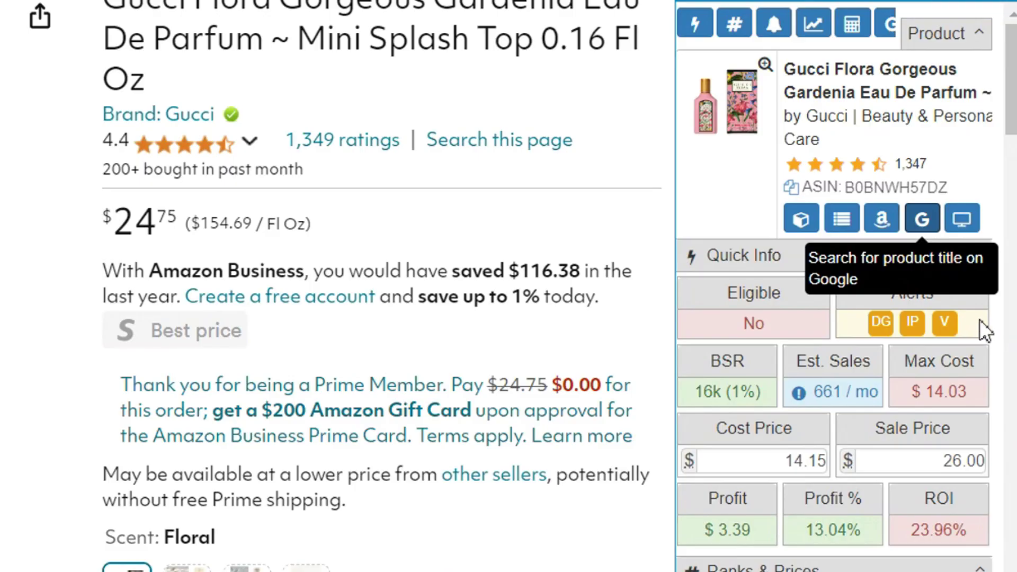
Look through the Gucci Flora listing's alerts, charts, notes, discounts and offers, and return to its Quick Info
{"action": "scroll", "coordinate": [963, 271], "scroll_direction": "down", "scroll_amount": 10}
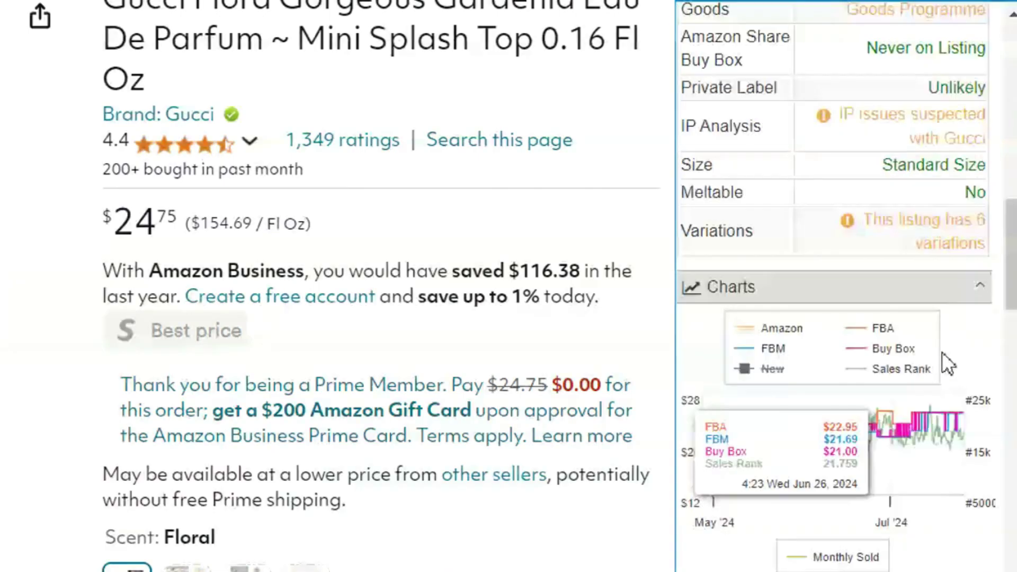
{"action": "scroll", "coordinate": [941, 363], "scroll_direction": "down", "scroll_amount": 20}
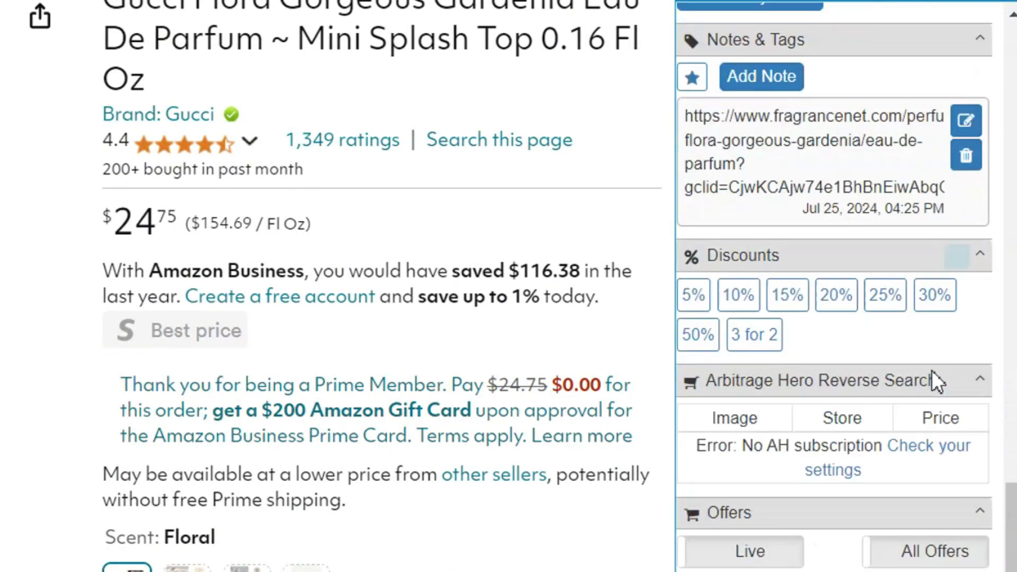
{"action": "scroll", "coordinate": [740, 345], "scroll_direction": "up", "scroll_amount": 7}
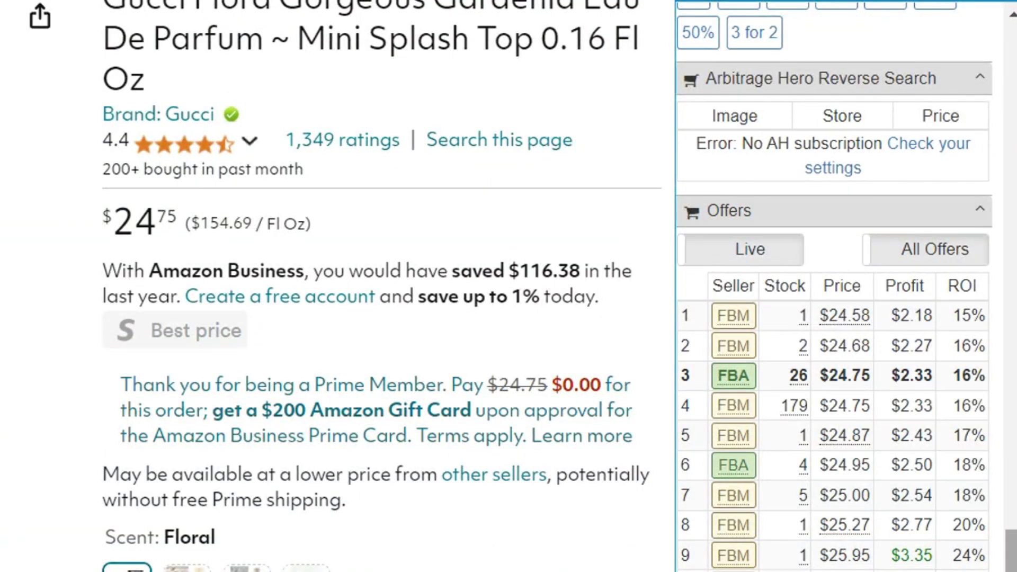
{"action": "scroll", "coordinate": [922, 218], "scroll_direction": "up", "scroll_amount": 10}
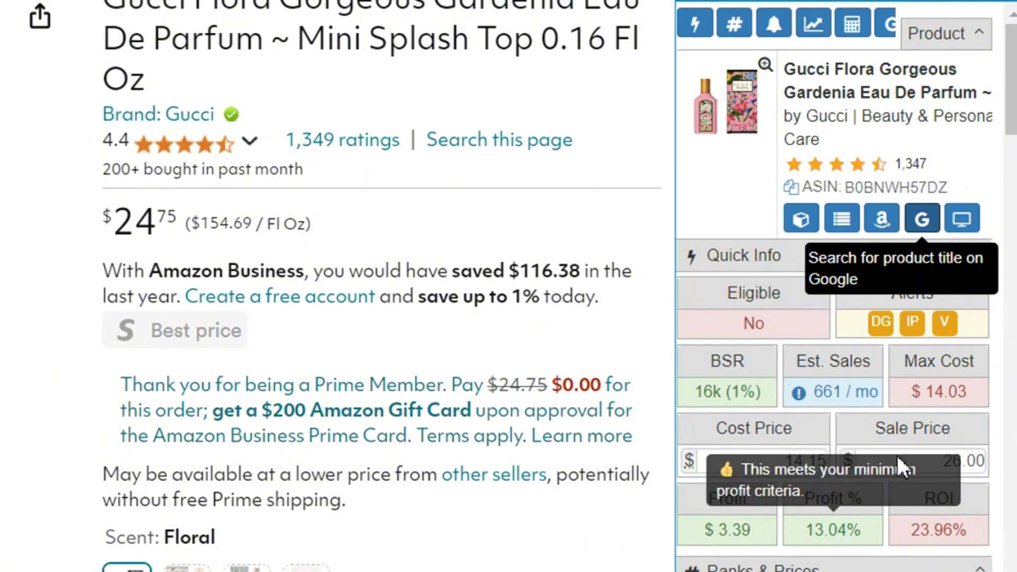